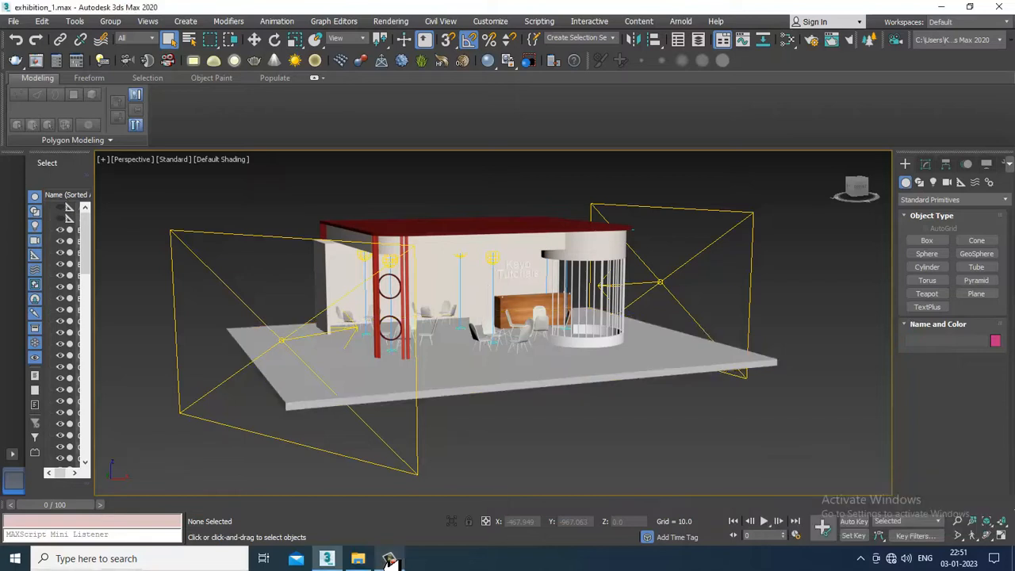
{"action": "left_click", "coordinate": [390, 560]}
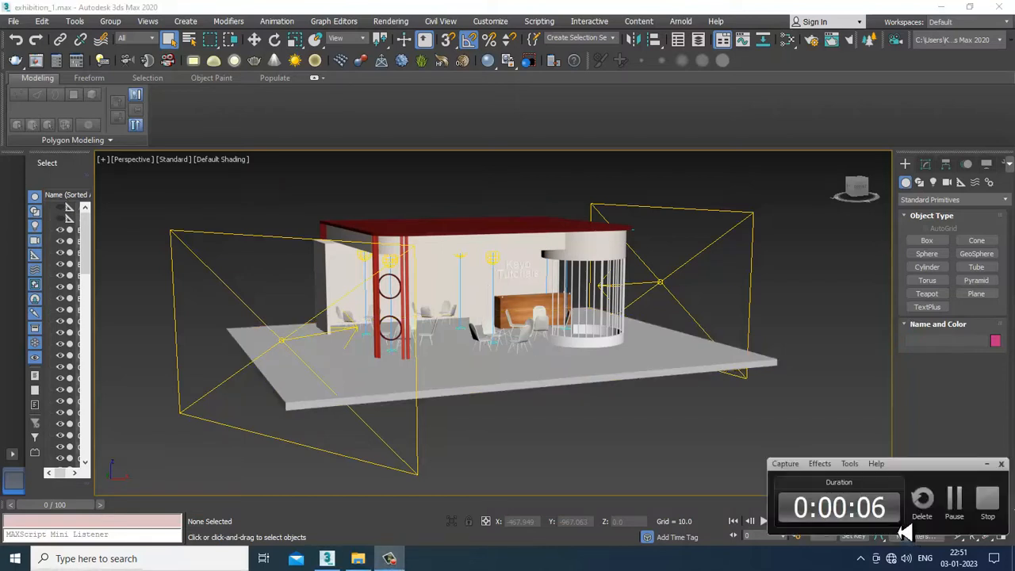
{"action": "left_click", "coordinate": [956, 511]}
Render a test image of the exhibition stall from a close front perspective and close the frame buffer
{"action": "scroll", "coordinate": [686, 290], "scroll_direction": "up", "scroll_amount": 6}
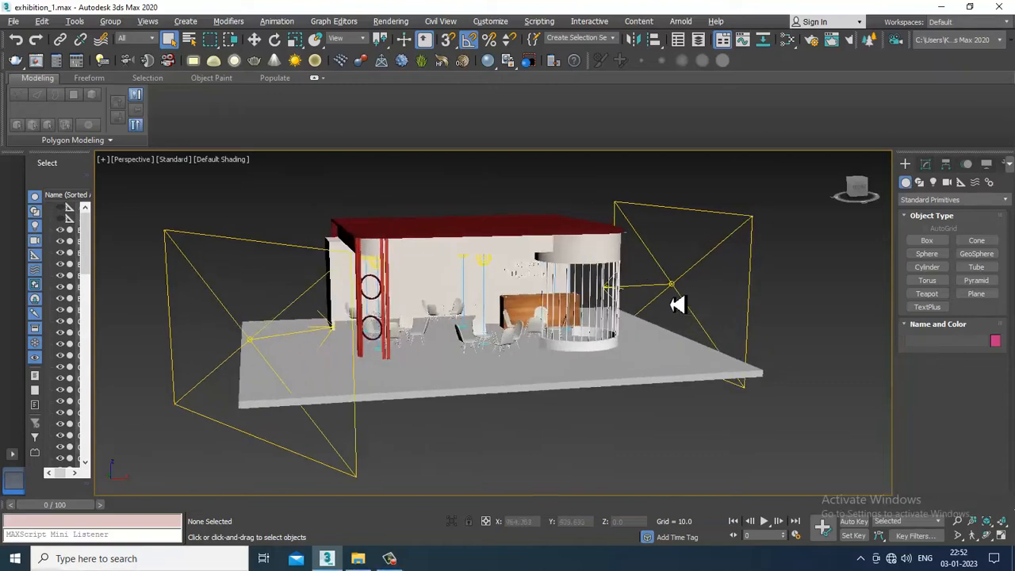
{"action": "scroll", "coordinate": [690, 294], "scroll_direction": "down", "scroll_amount": 4}
{"action": "middle_click_drag", "start_coordinate": [694, 293], "coordinate": [544, 288], "text": "alt"}
{"action": "scroll", "coordinate": [560, 308], "scroll_direction": "up", "scroll_amount": 5}
{"action": "scroll", "coordinate": [546, 310], "scroll_direction": "down", "scroll_amount": 5}
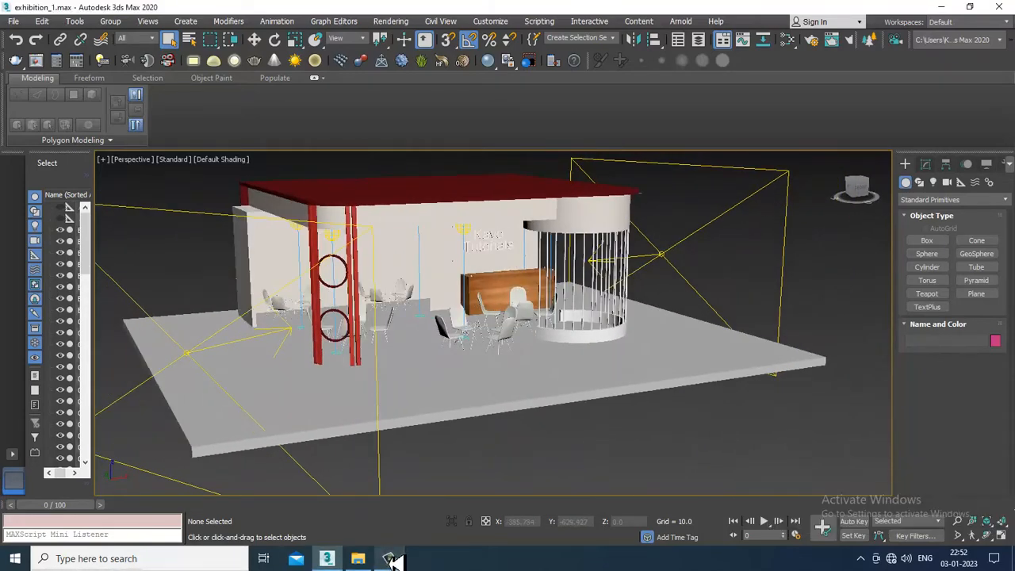
{"action": "mouse_move", "coordinate": [655, 339]}
{"action": "middle_mouse_down", "text": "alt"}
{"action": "mouse_move", "coordinate": [608, 311]}
{"action": "mouse_move", "coordinate": [643, 318]}
{"action": "mouse_move", "coordinate": [607, 322]}
{"action": "mouse_move", "coordinate": [639, 312]}
{"action": "mouse_move", "coordinate": [666, 349]}
{"action": "middle_mouse_up", "text": "alt"}
{"action": "scroll", "coordinate": [601, 316], "scroll_direction": "up", "scroll_amount": 3}
{"action": "left_click", "coordinate": [785, 275]}
{"action": "left_click", "coordinate": [391, 21]}
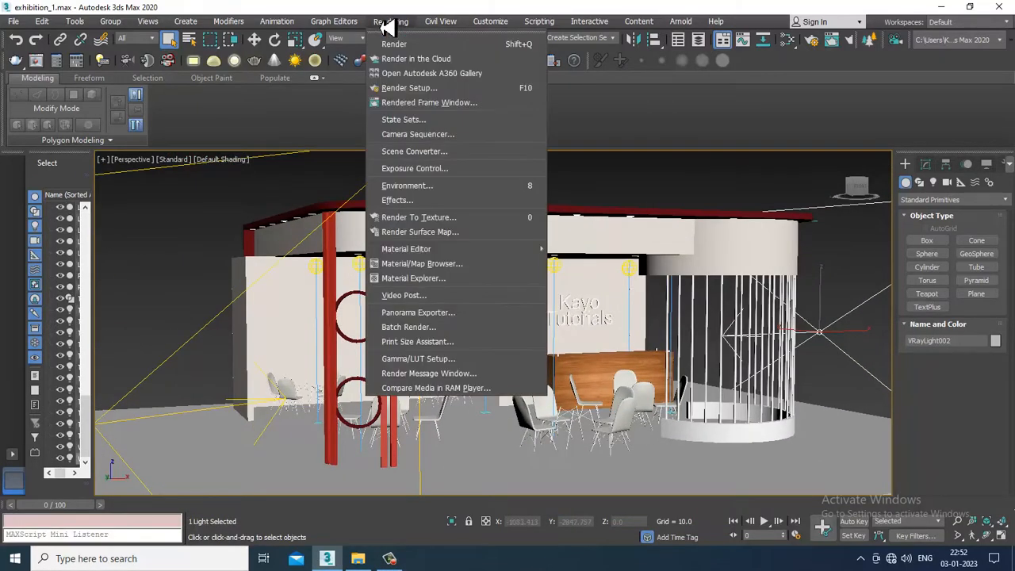
{"action": "left_click", "coordinate": [397, 41]}
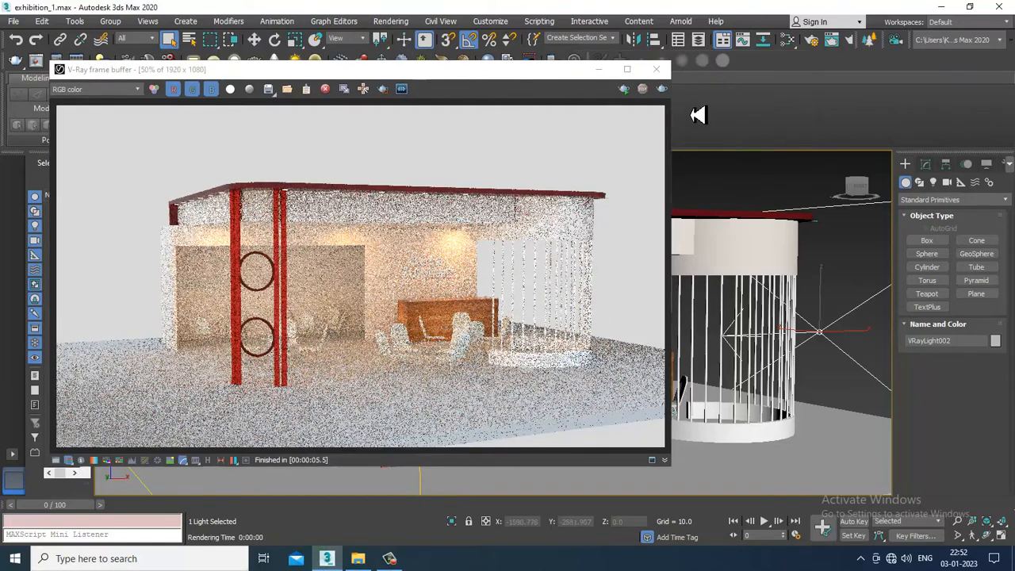
{"action": "left_click", "coordinate": [658, 70]}
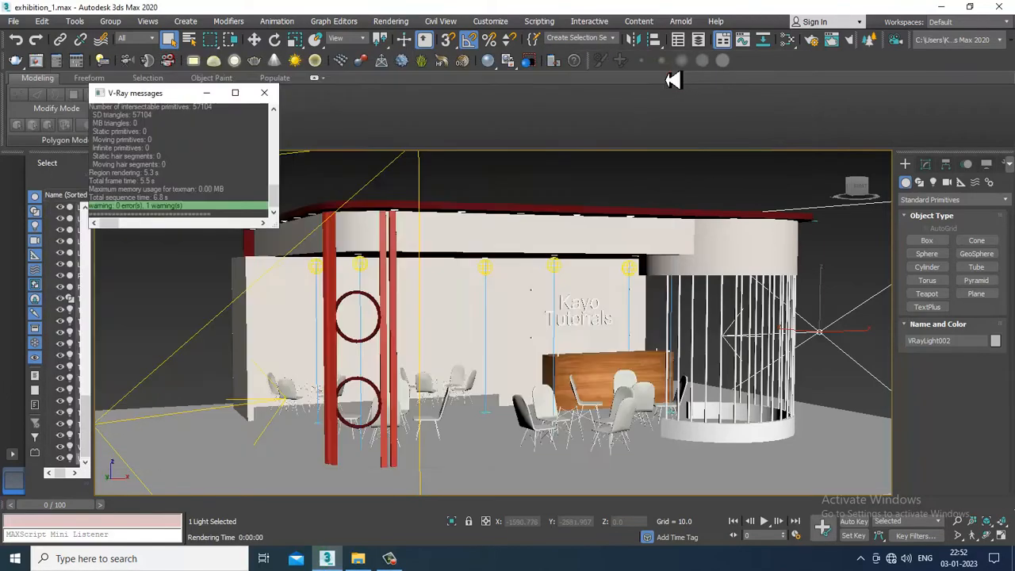
{"action": "left_click", "coordinate": [400, 21]}
{"action": "left_click", "coordinate": [409, 88]}
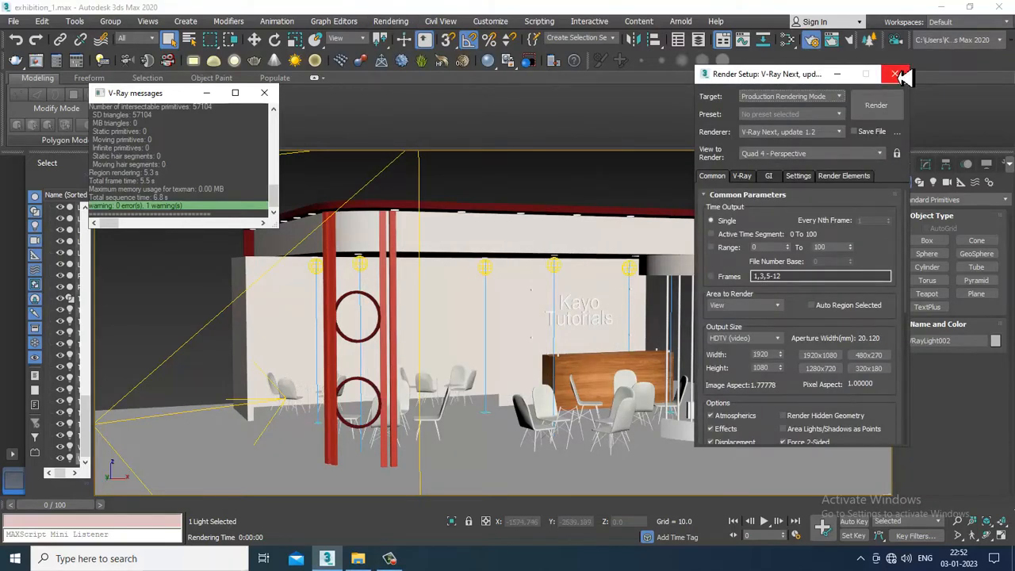
{"action": "left_click", "coordinate": [896, 75]}
Assign the hdri-high-resolution-map JPG from the Desktop as a Bitmap environment map for the scene background
{"action": "left_click", "coordinate": [391, 21]}
{"action": "left_click", "coordinate": [459, 198]}
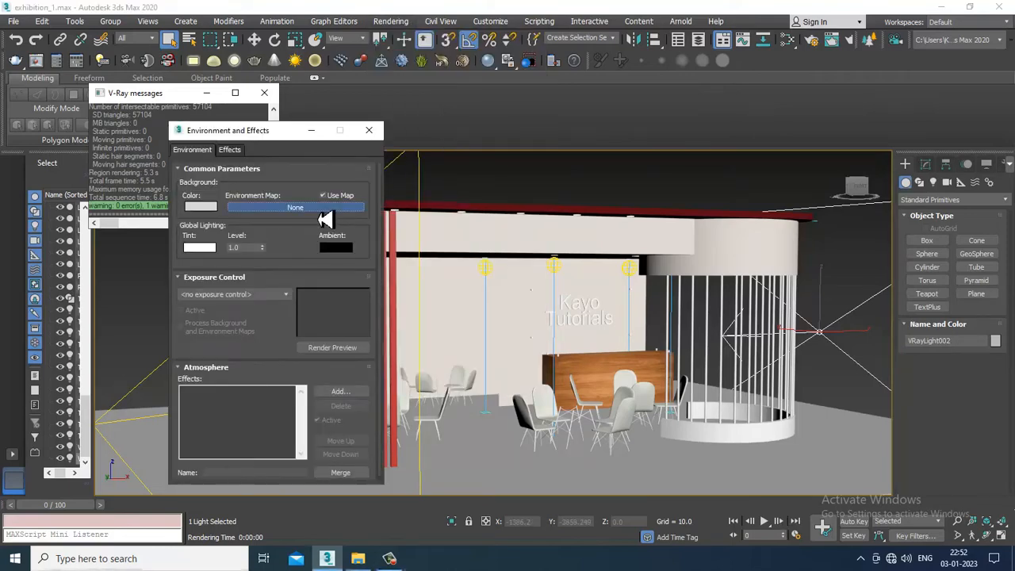
{"action": "left_click", "coordinate": [325, 208]}
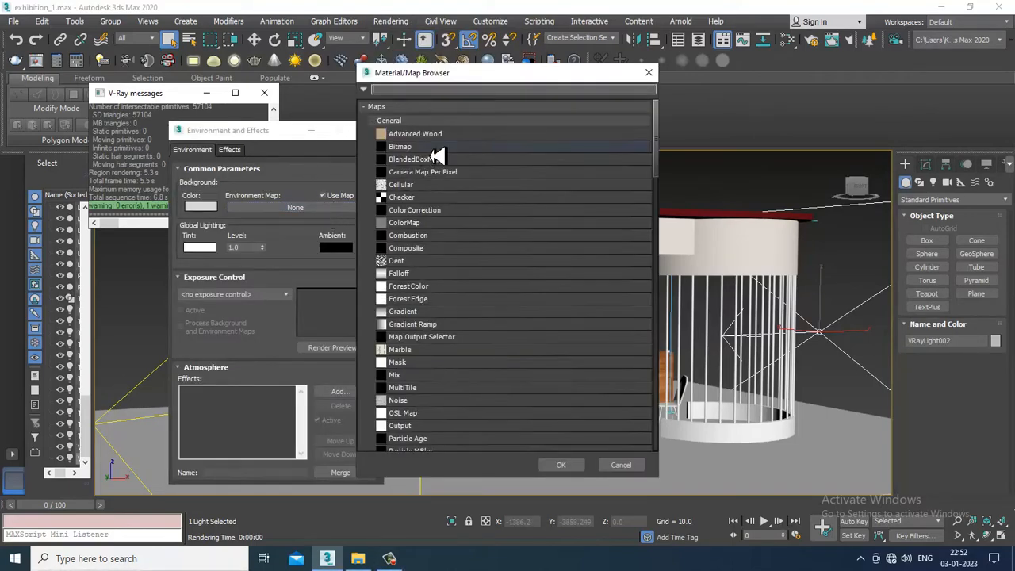
{"action": "double_click", "coordinate": [432, 149]}
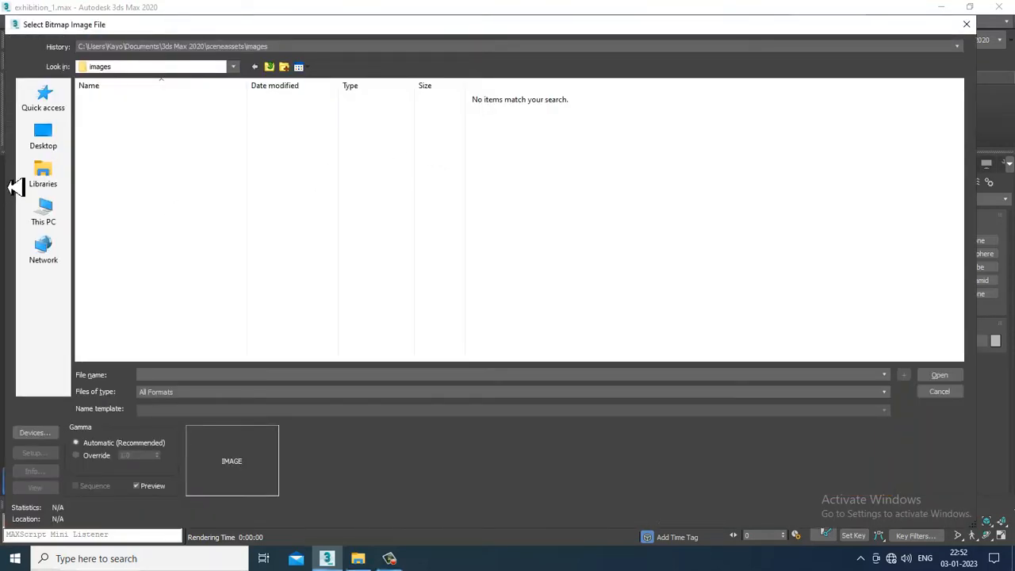
{"action": "left_click", "coordinate": [44, 141]}
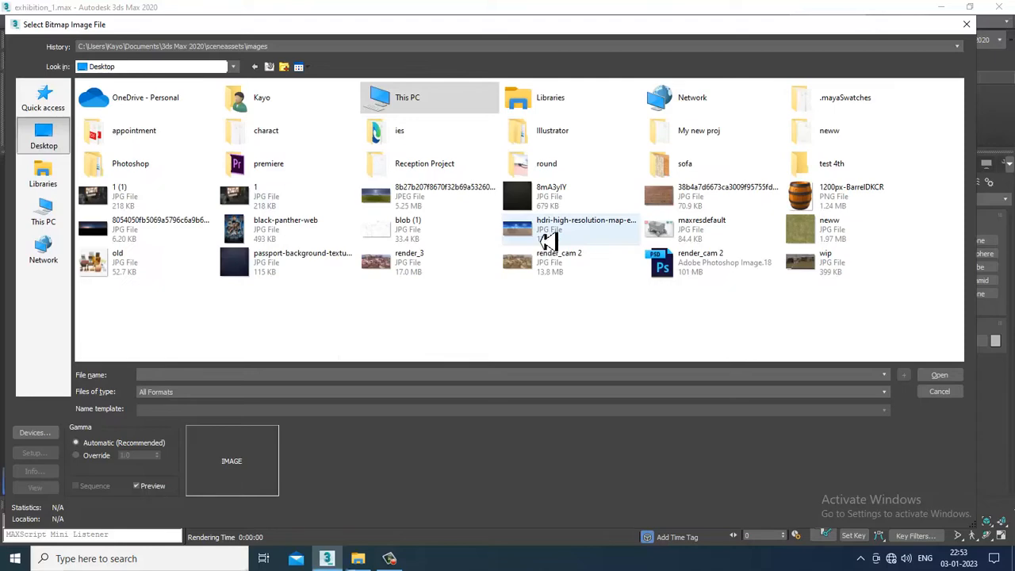
{"action": "double_click", "coordinate": [553, 232]}
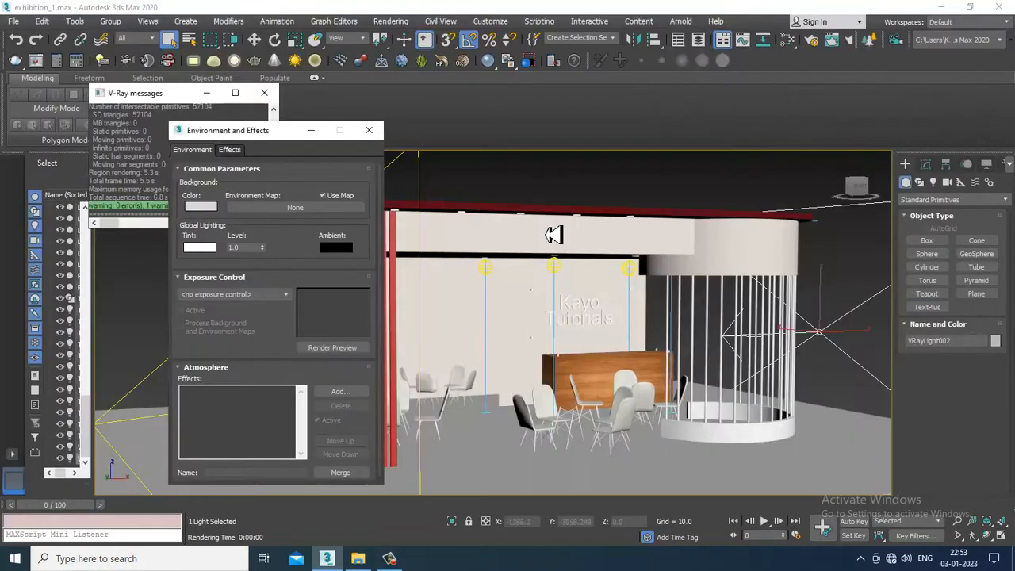
{"action": "left_click", "coordinate": [369, 130]}
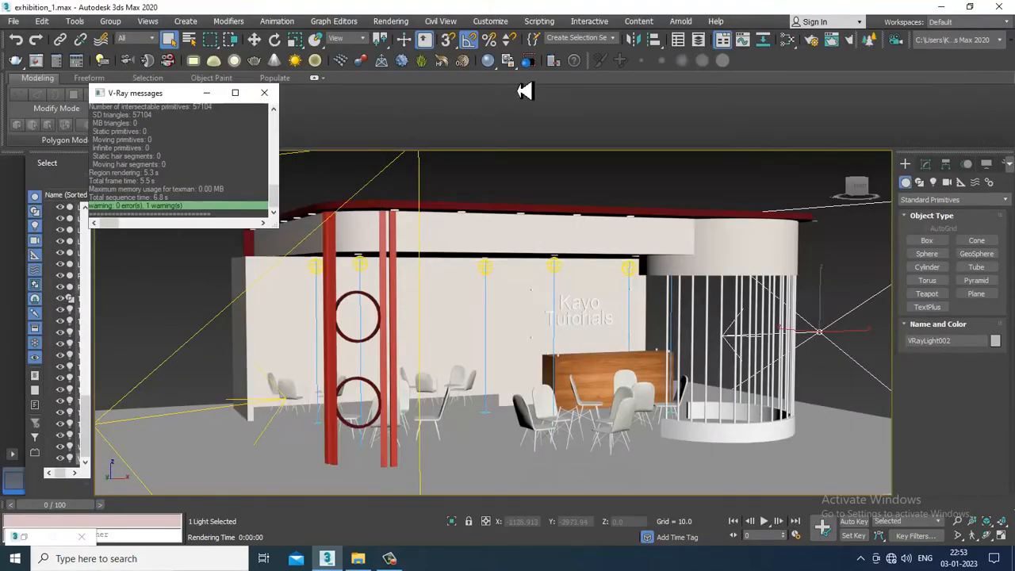
Render the perspective view again to check the sky background, and close the frame buffer
{"action": "left_click", "coordinate": [391, 20]}
{"action": "left_click", "coordinate": [400, 40]}
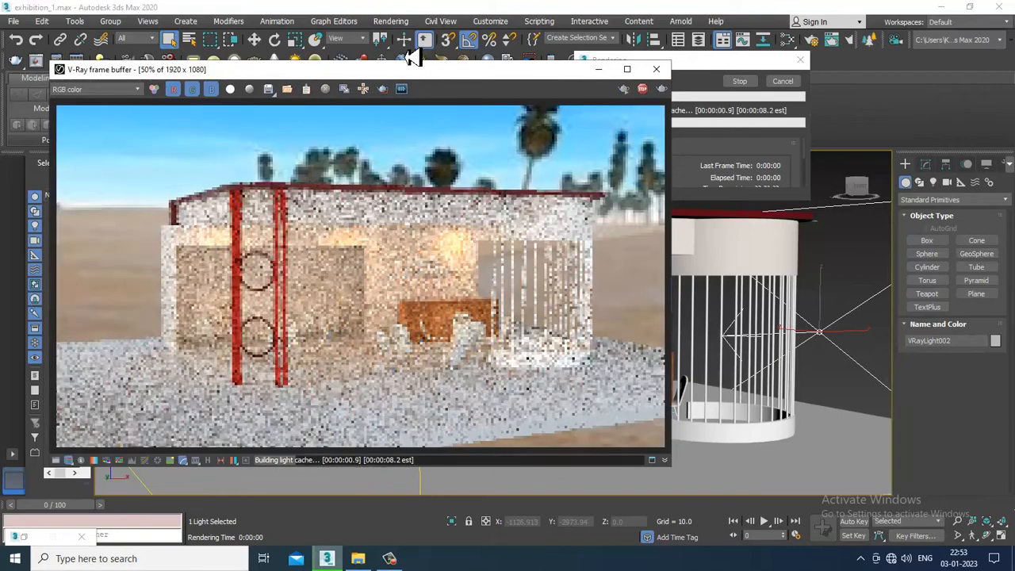
{"action": "left_click", "coordinate": [656, 69]}
Create a targeted VRayIES light in the Front view, from the roof downlight beside the red columns straight downward
{"action": "middle_click_drag", "start_coordinate": [659, 409], "coordinate": [689, 311], "text": "alt"}
{"action": "left_click", "coordinate": [932, 182]}
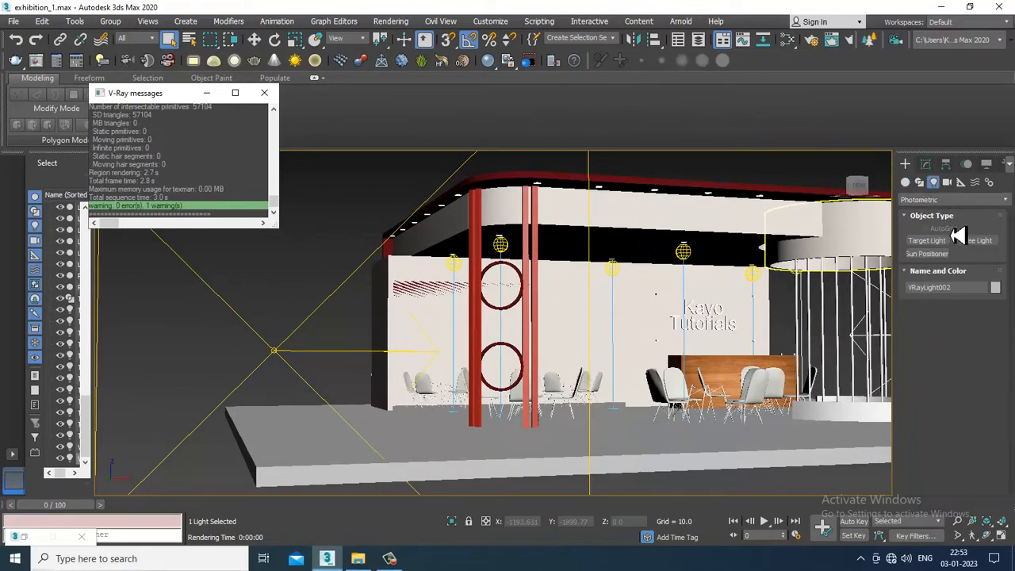
{"action": "left_click", "coordinate": [951, 200]}
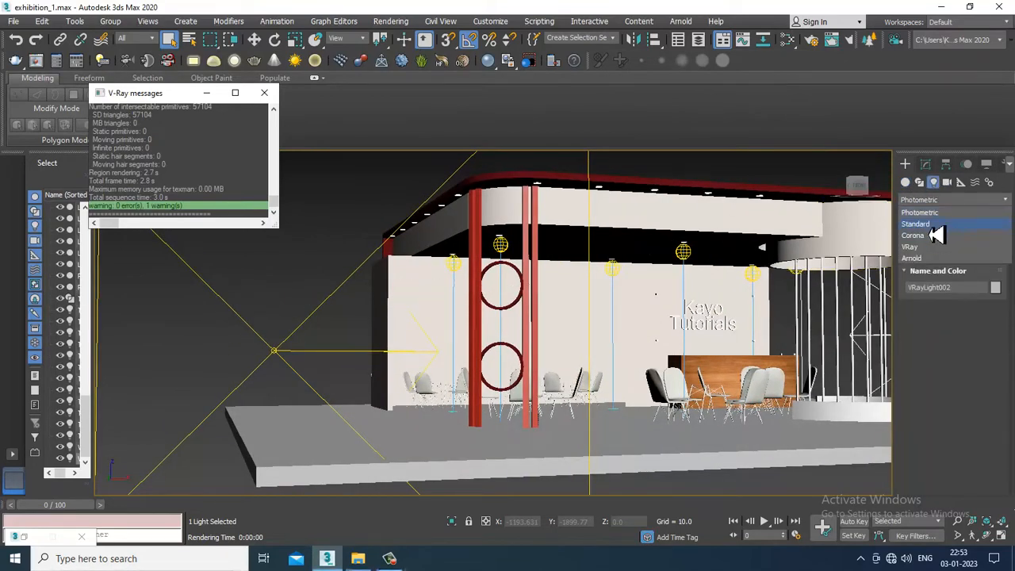
{"action": "left_click", "coordinate": [920, 246]}
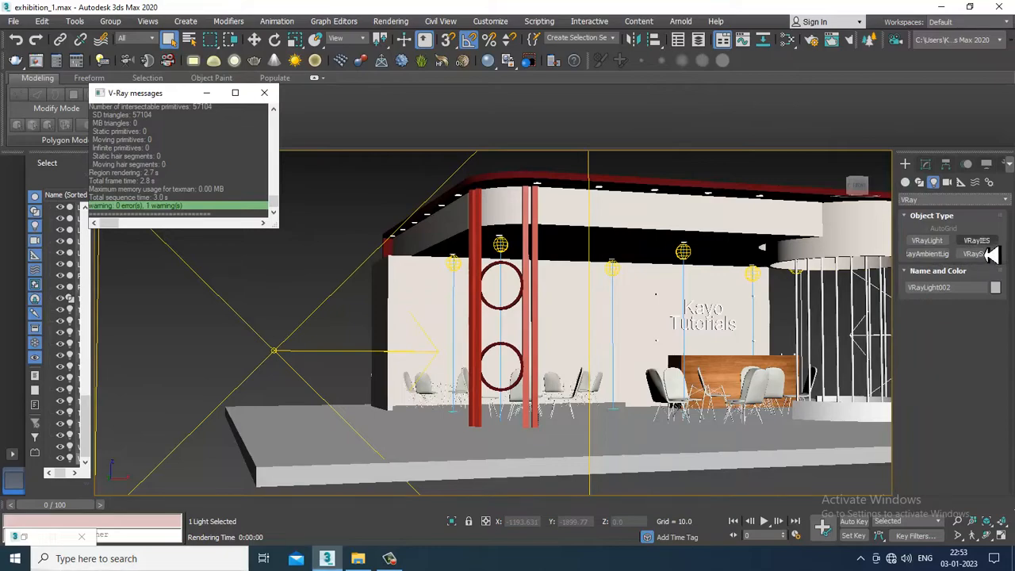
{"action": "left_click", "coordinate": [972, 242]}
{"action": "key", "text": "alt+w"}
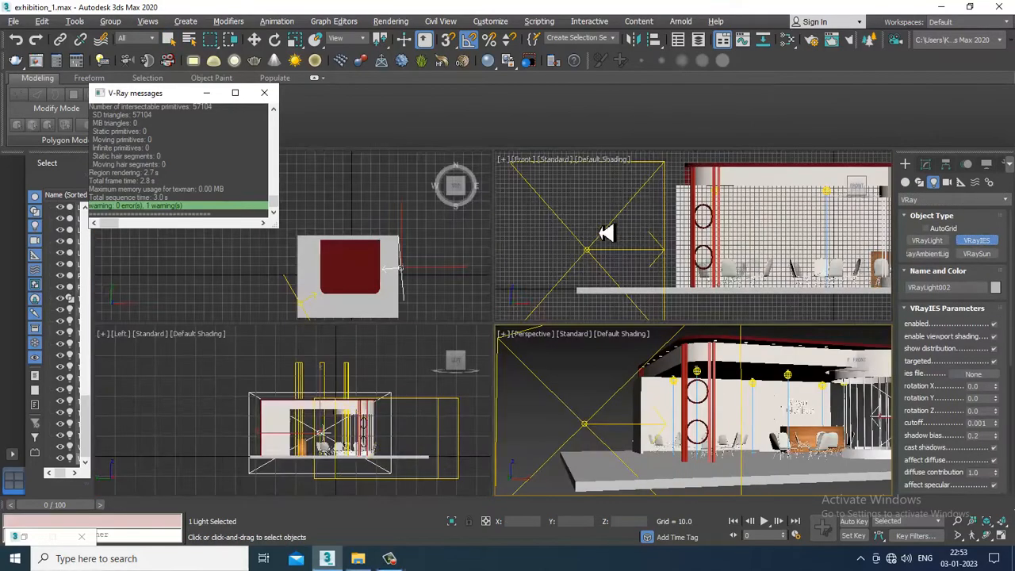
{"action": "middle_click", "coordinate": [675, 198]}
{"action": "key", "text": "alt+w"}
{"action": "scroll", "coordinate": [516, 214], "scroll_direction": "up", "scroll_amount": 8}
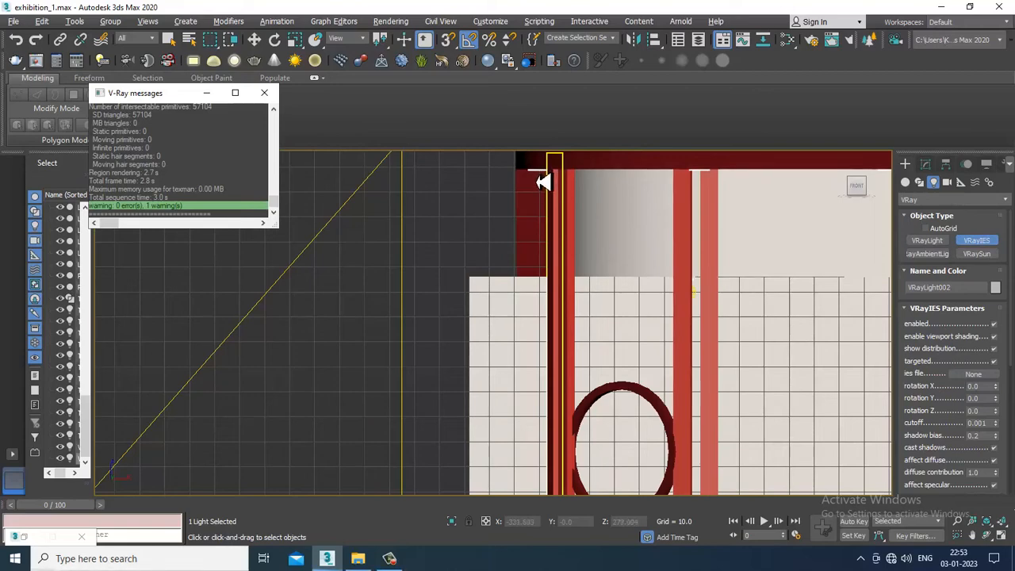
{"action": "left_click_drag", "start_coordinate": [535, 172], "coordinate": [562, 272]}
Move the IES light and its target beneath the round downlight on the side overhang of the roof
{"action": "key", "text": "w"}
{"action": "key", "text": "alt+w"}
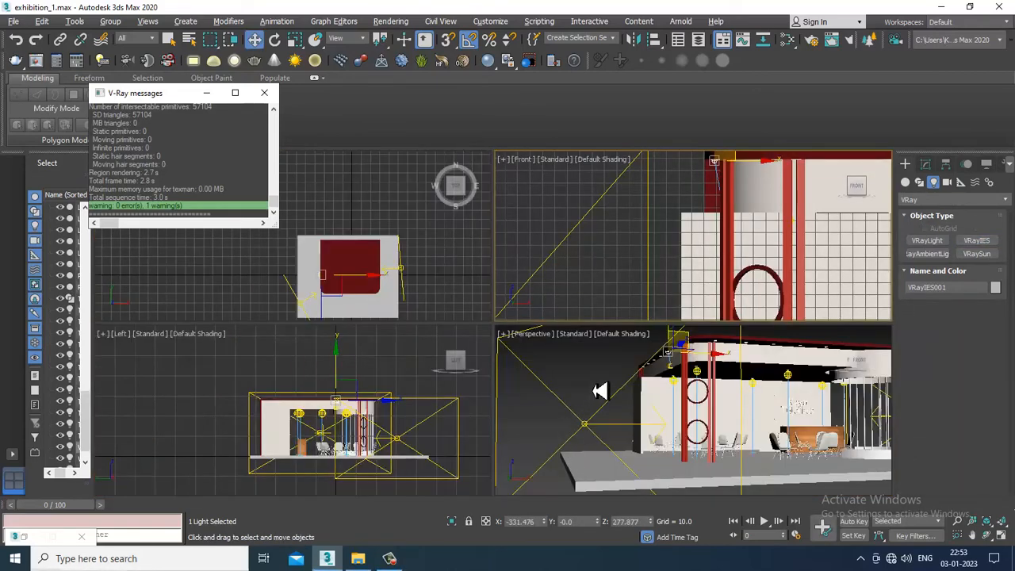
{"action": "middle_click_drag", "start_coordinate": [600, 389], "coordinate": [592, 308], "text": "alt"}
{"action": "key", "text": "alt+w"}
{"action": "scroll", "coordinate": [592, 308], "scroll_direction": "up", "scroll_amount": 5}
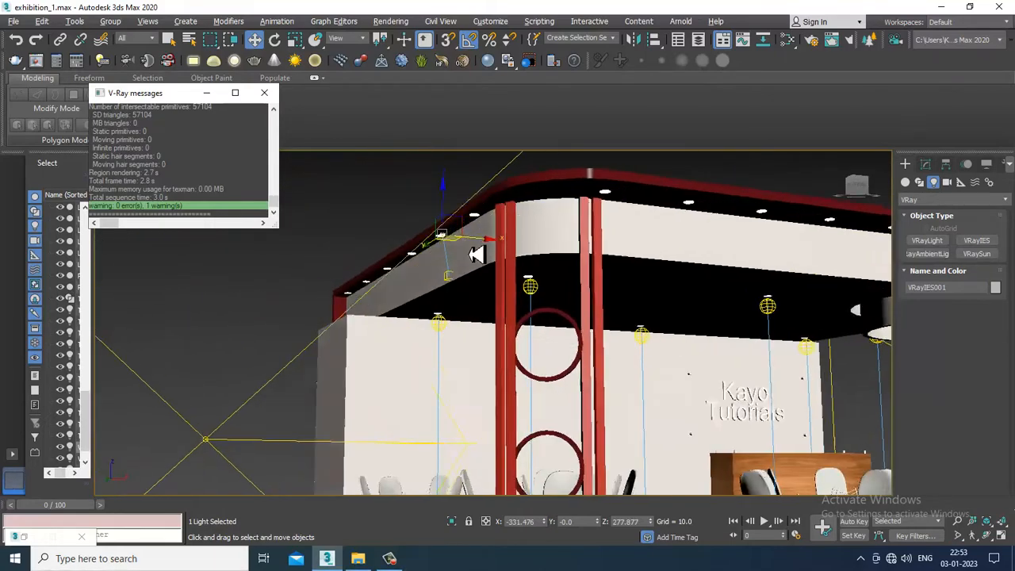
{"action": "scroll", "coordinate": [441, 267], "scroll_direction": "up", "scroll_amount": 5}
{"action": "scroll", "coordinate": [418, 293], "scroll_direction": "up", "scroll_amount": 3}
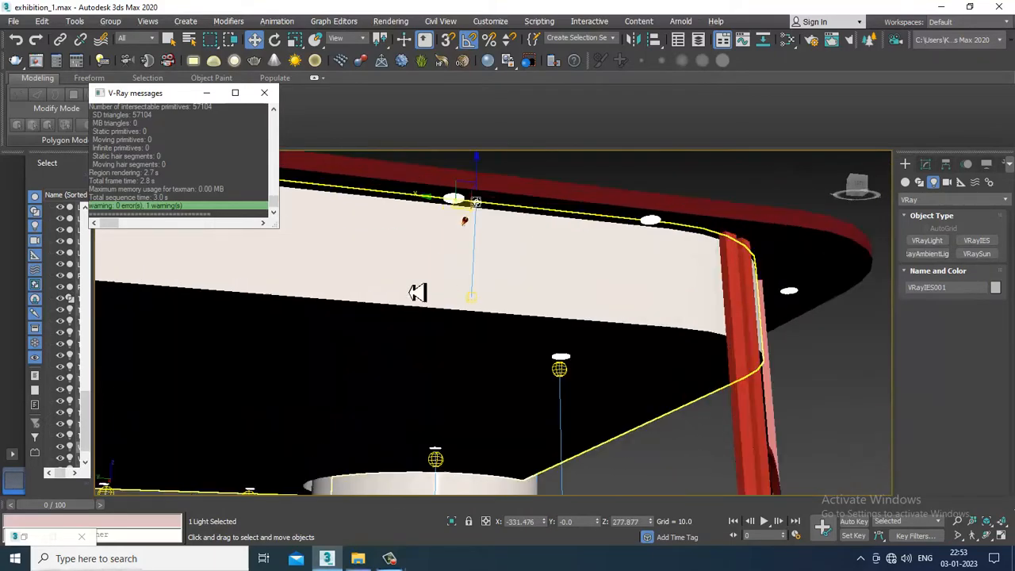
{"action": "left_click_drag", "start_coordinate": [476, 301], "coordinate": [425, 255]}
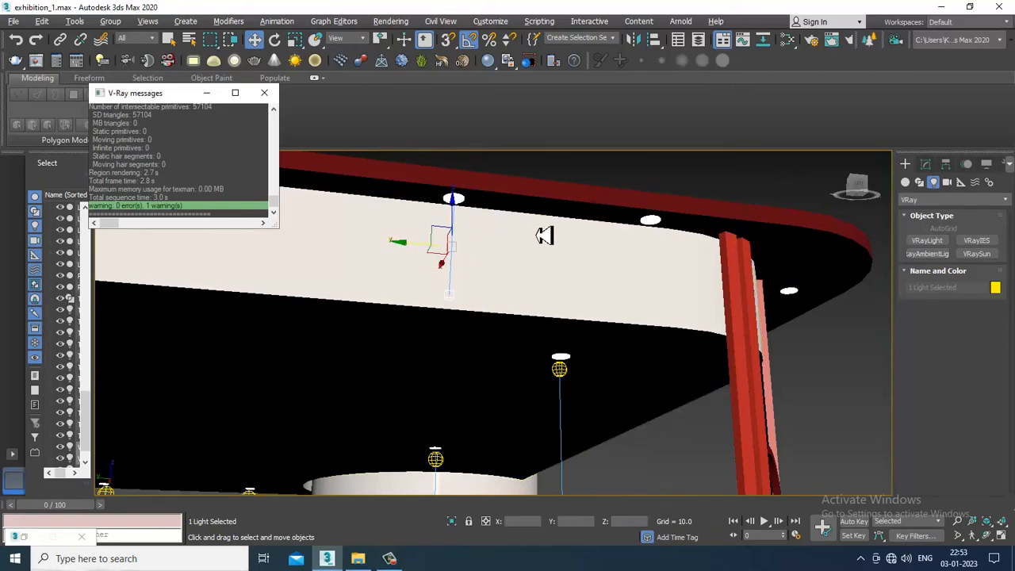
Adjust the IES light's position so that it sits just below the downlight fixture
{"action": "middle_click_drag", "start_coordinate": [544, 235], "coordinate": [429, 206], "text": "alt"}
{"action": "left_click", "coordinate": [428, 206]}
{"action": "scroll", "coordinate": [469, 254], "scroll_direction": "up", "scroll_amount": 3}
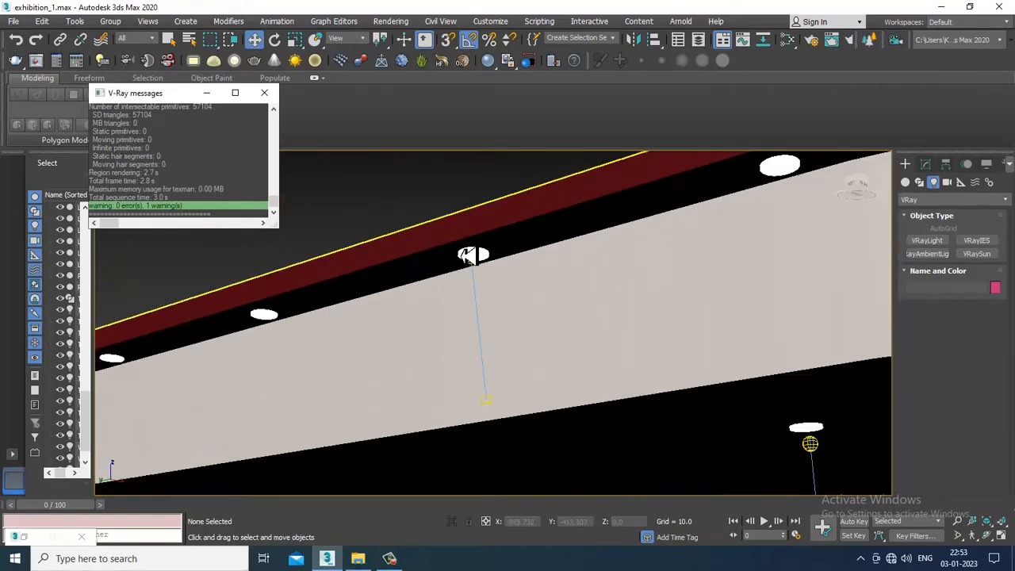
{"action": "left_click", "coordinate": [476, 272]}
{"action": "middle_click_drag", "start_coordinate": [478, 233], "coordinate": [508, 283], "text": "alt"}
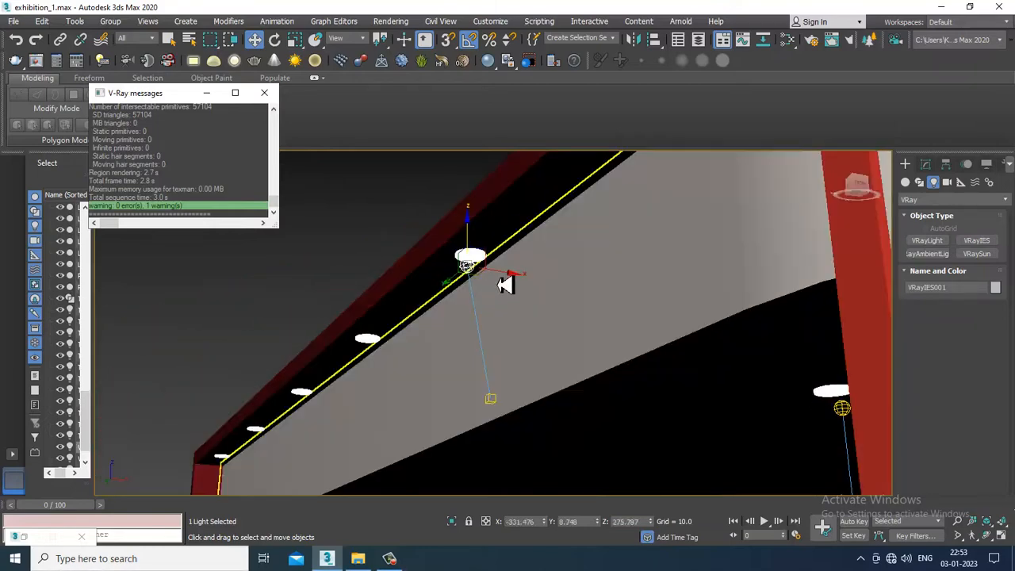
{"action": "left_click", "coordinate": [492, 406]}
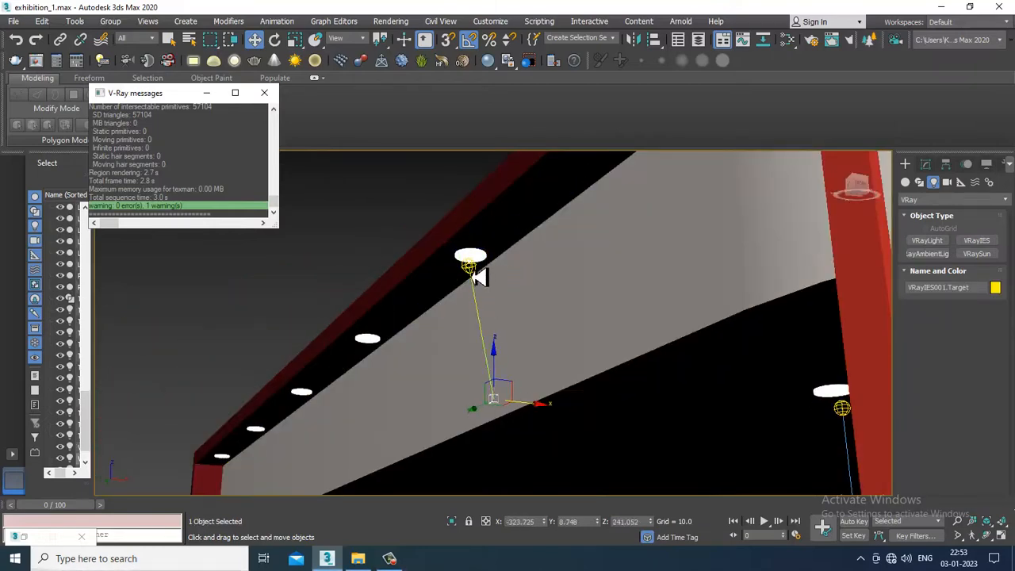
Load the jelly-fish.ies profile from the Desktop's ies-lights-pack folder into the VRayIES light
{"action": "left_click", "coordinate": [473, 269]}
{"action": "left_click", "coordinate": [925, 163]}
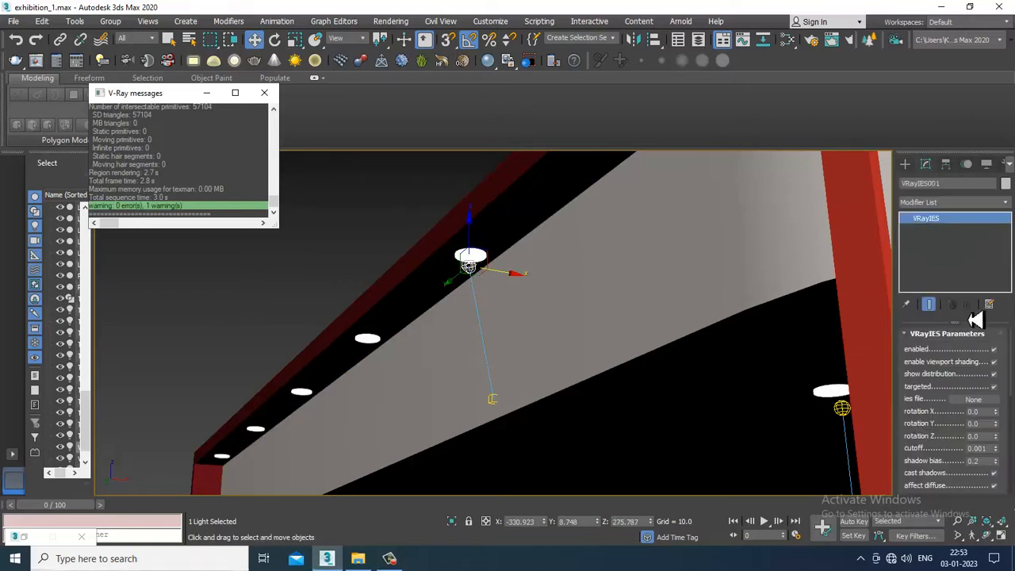
{"action": "left_click", "coordinate": [972, 401]}
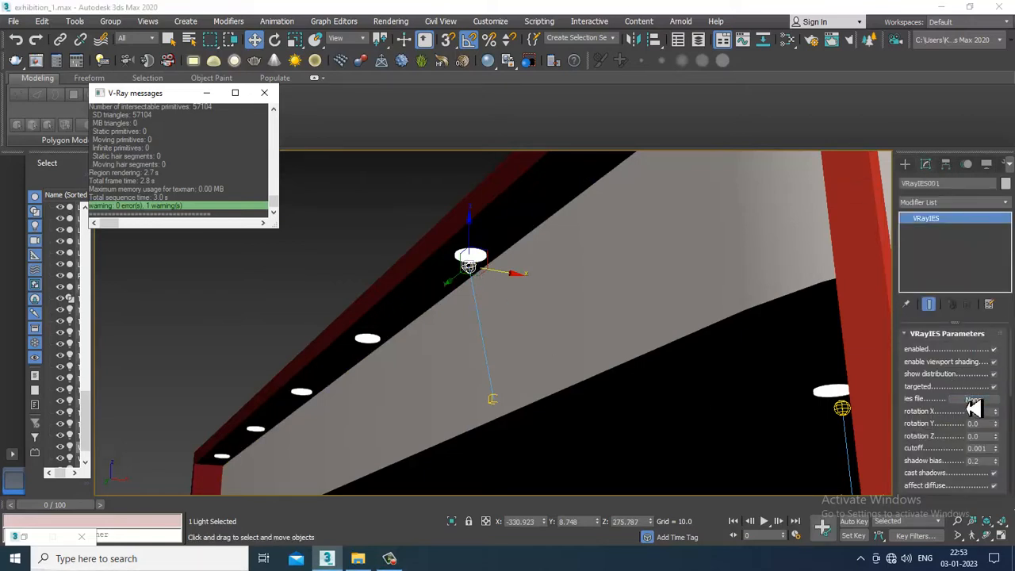
{"action": "left_click", "coordinate": [60, 142]}
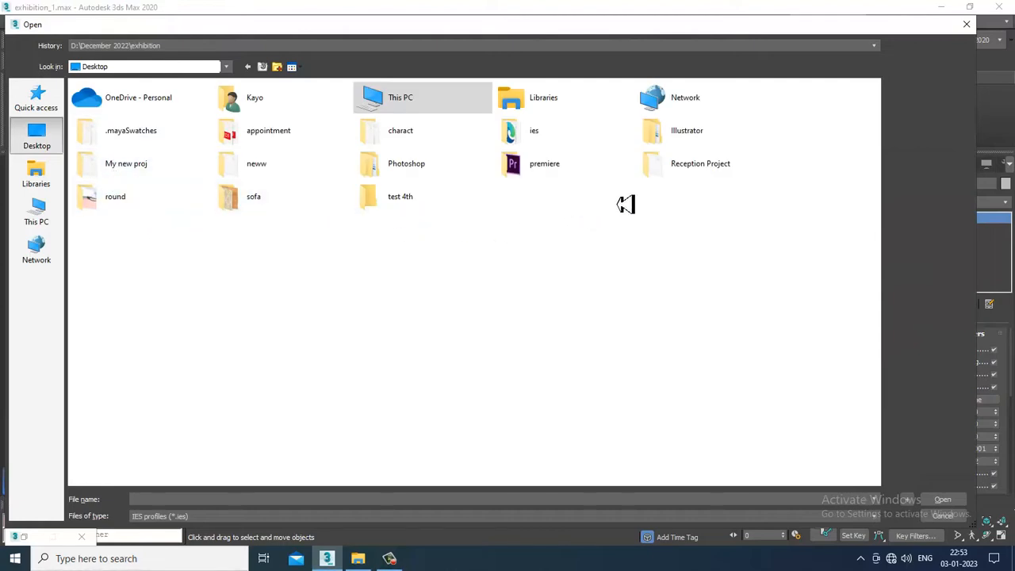
{"action": "double_click", "coordinate": [537, 133]}
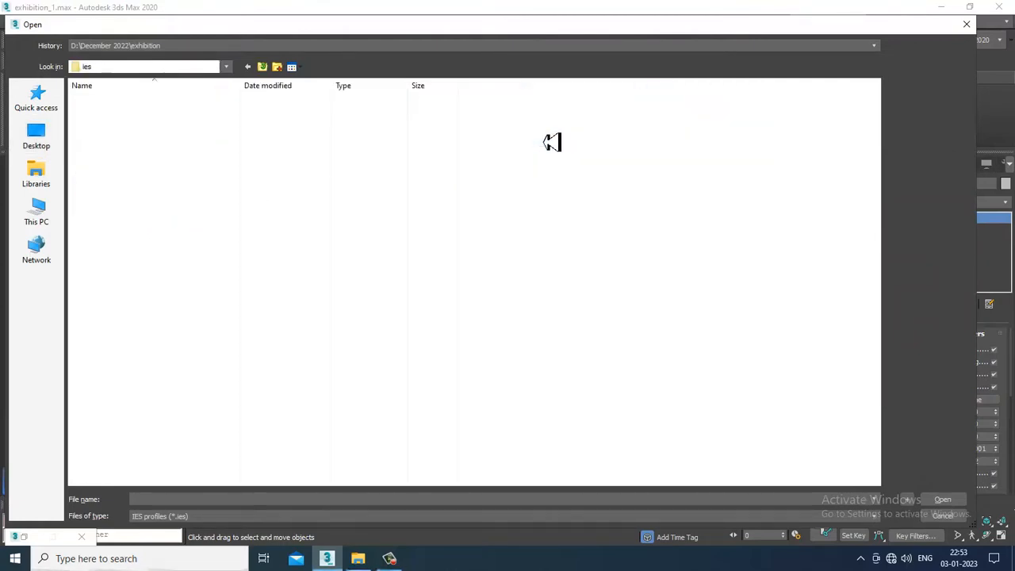
{"action": "double_click", "coordinate": [125, 102]}
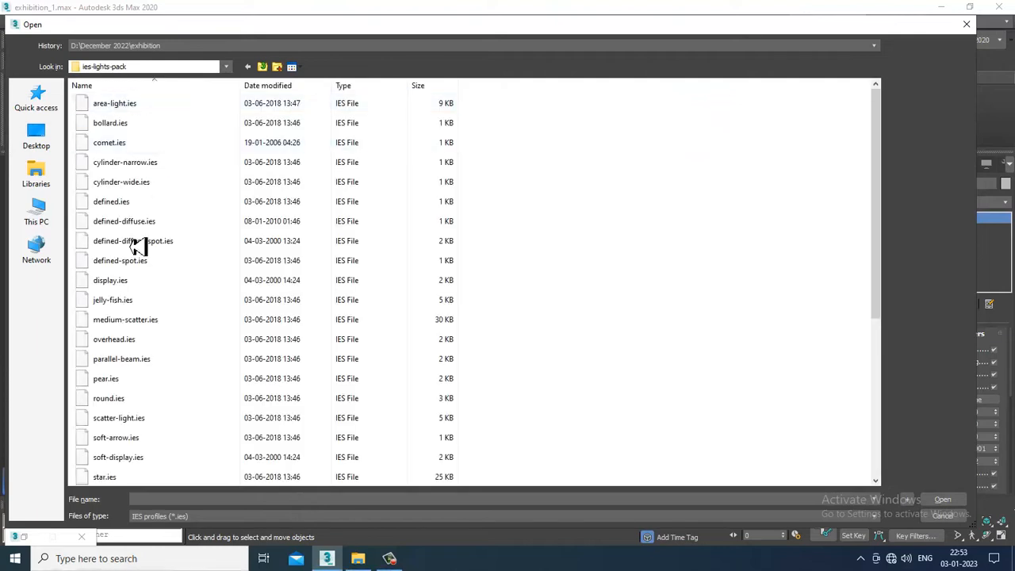
{"action": "left_click", "coordinate": [151, 321]}
{"action": "double_click", "coordinate": [154, 301]}
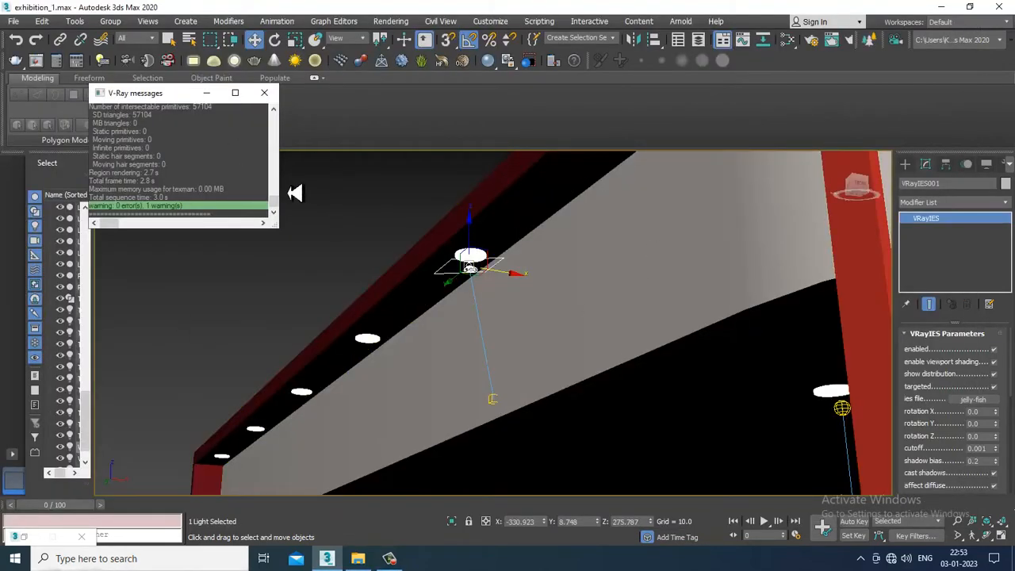
Close the V-Ray messages window and set the IES light's color to a pale warm off-white
{"action": "left_click", "coordinate": [264, 92]}
{"action": "left_click_drag", "start_coordinate": [916, 436], "coordinate": [974, 203]}
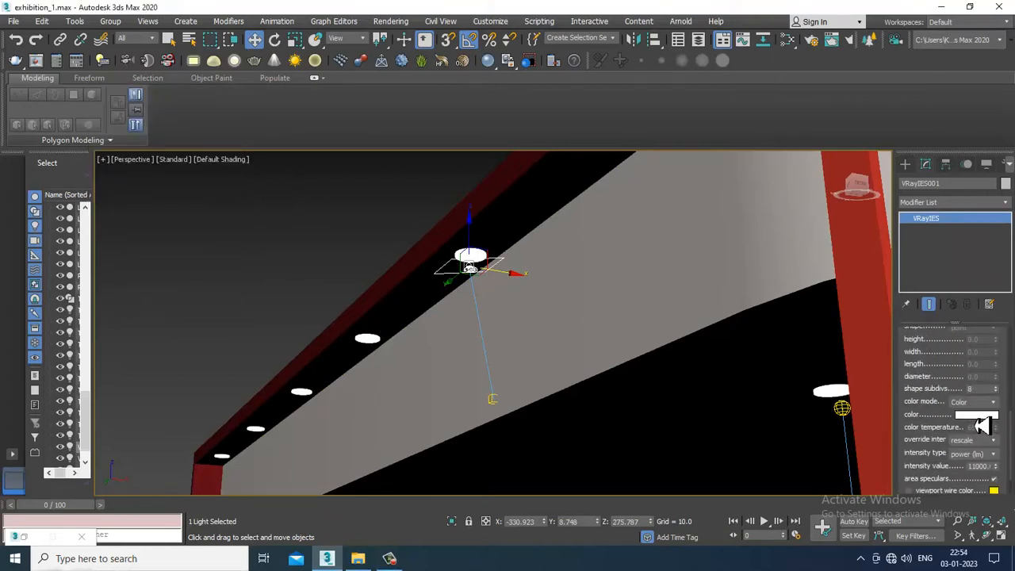
{"action": "left_click", "coordinate": [977, 415]}
{"action": "left_click_drag", "start_coordinate": [279, 151], "coordinate": [268, 133]}
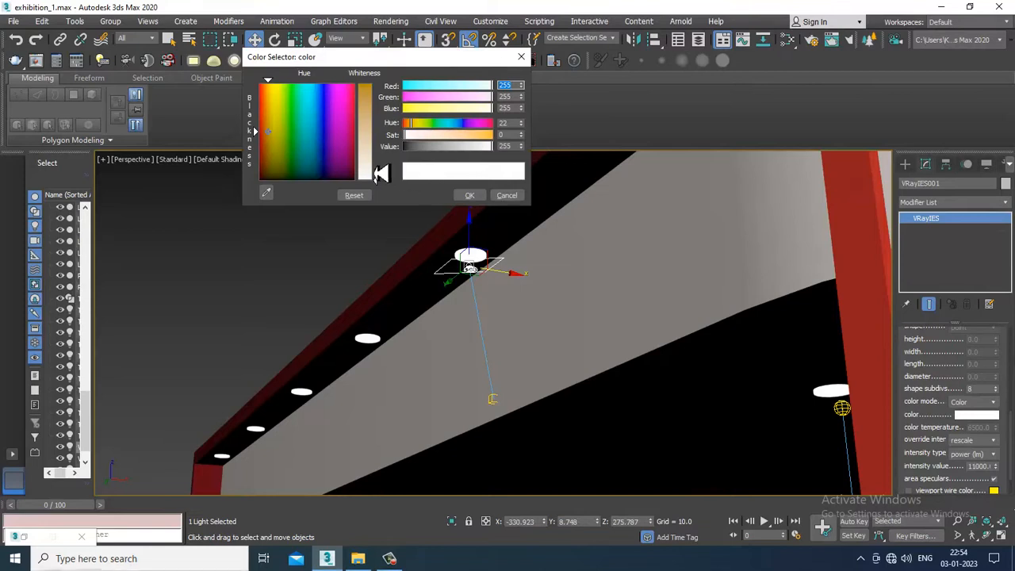
{"action": "left_click_drag", "start_coordinate": [376, 172], "coordinate": [375, 145]}
{"action": "left_click", "coordinate": [470, 195]}
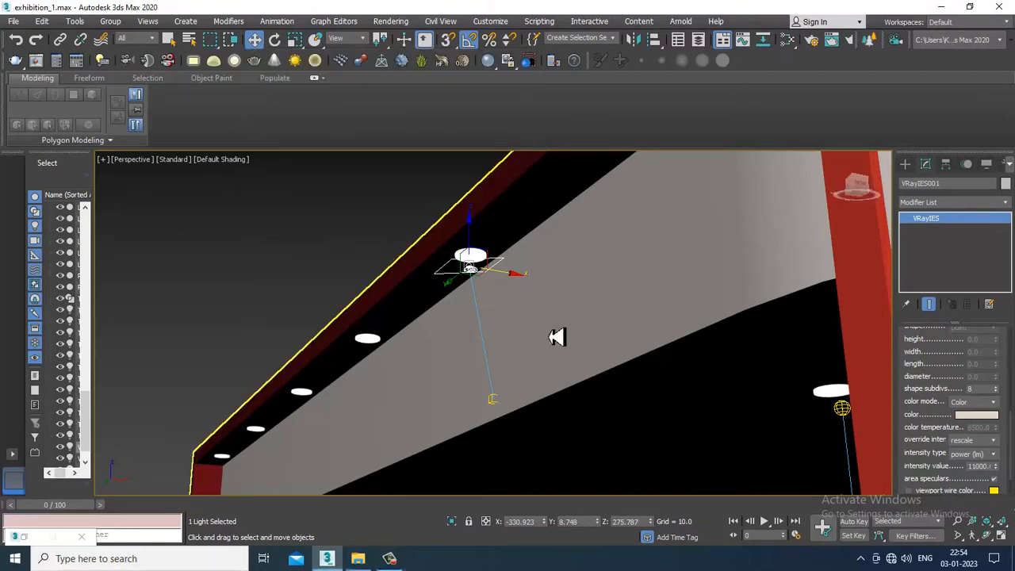
Start the V-Ray IPR preview in the perspective view and lower the IES light's intensity value to about 142.94 lm
{"action": "left_click", "coordinate": [181, 159]}
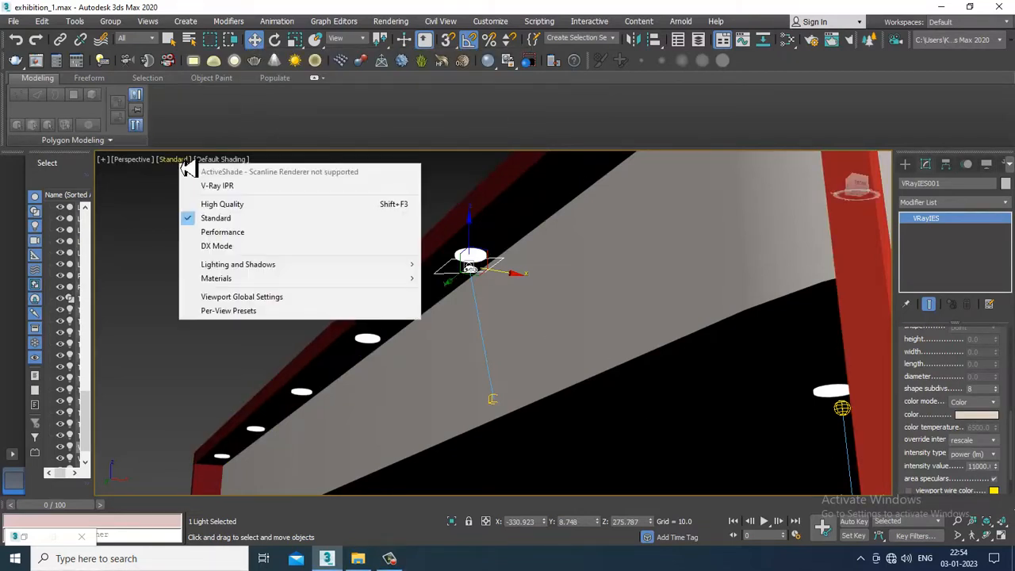
{"action": "left_click", "coordinate": [217, 189]}
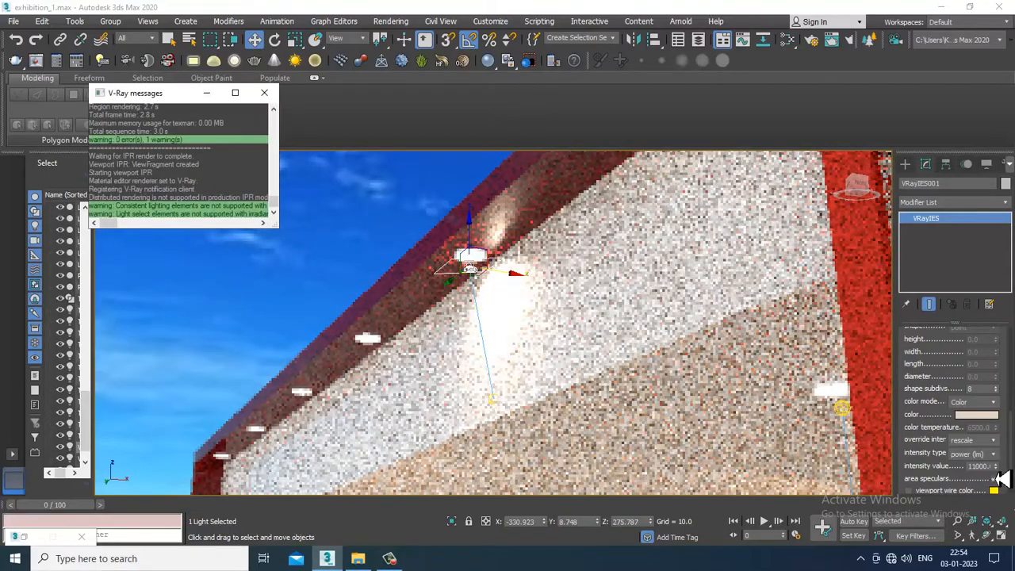
{"action": "left_click_drag", "start_coordinate": [996, 469], "coordinate": [13, 543]}
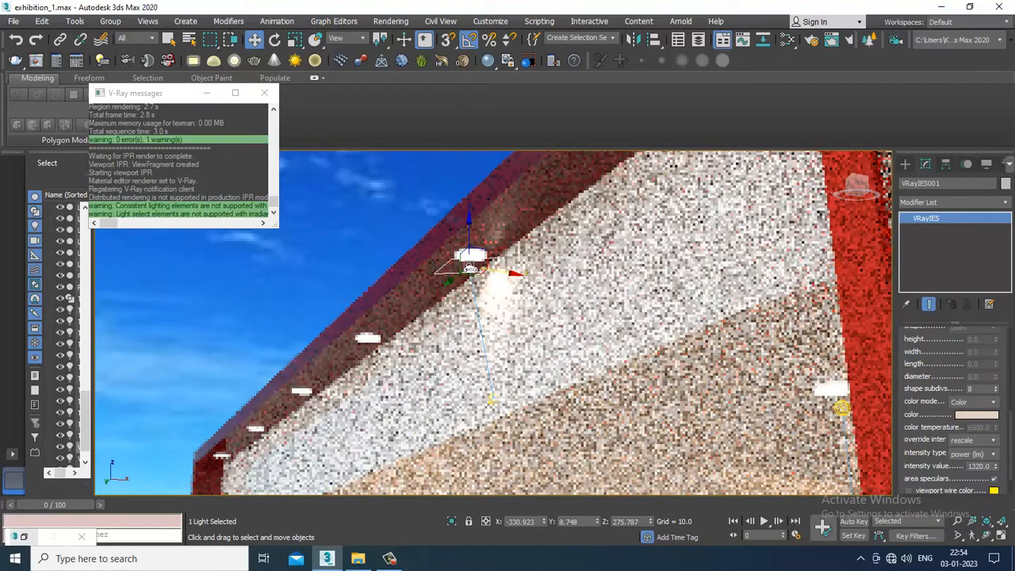
{"action": "left_click_drag", "start_coordinate": [1001, 478], "coordinate": [1006, 509]}
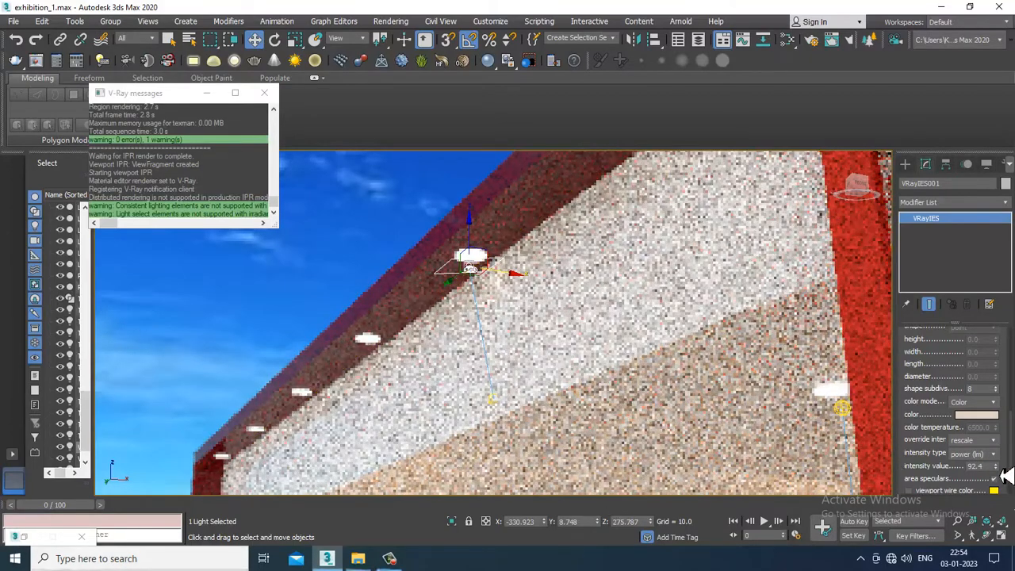
{"action": "mouse_move", "coordinate": [1001, 471]}
{"action": "left_mouse_down"}
{"action": "mouse_move", "coordinate": [1004, 453]}
{"action": "mouse_move", "coordinate": [990, 461]}
{"action": "left_mouse_up"}
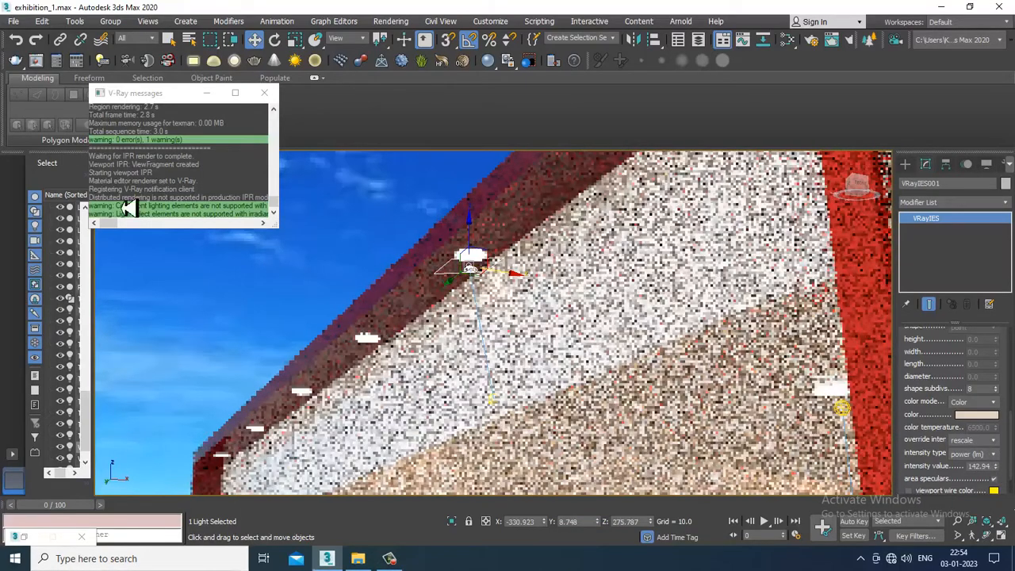
{"action": "left_click", "coordinate": [206, 94]}
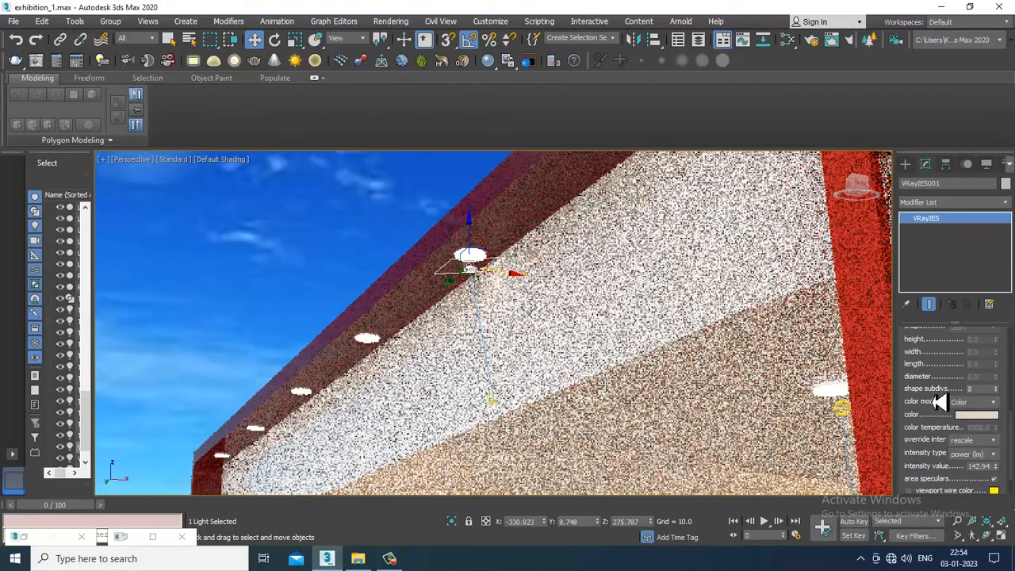
Replace the IES light's profile with star-focused.ies from the ies-lights-pack folder
{"action": "scroll", "coordinate": [981, 396], "scroll_direction": "up", "scroll_amount": 3}
{"action": "scroll", "coordinate": [944, 486], "scroll_direction": "up", "scroll_amount": 4}
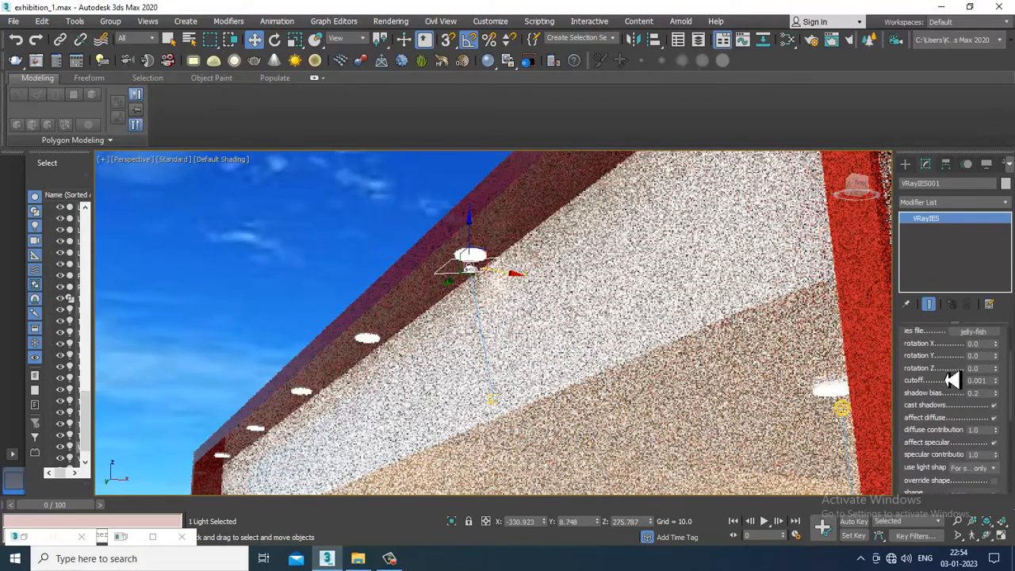
{"action": "scroll", "coordinate": [952, 380], "scroll_direction": "up", "scroll_amount": 2}
{"action": "left_click", "coordinate": [973, 373]}
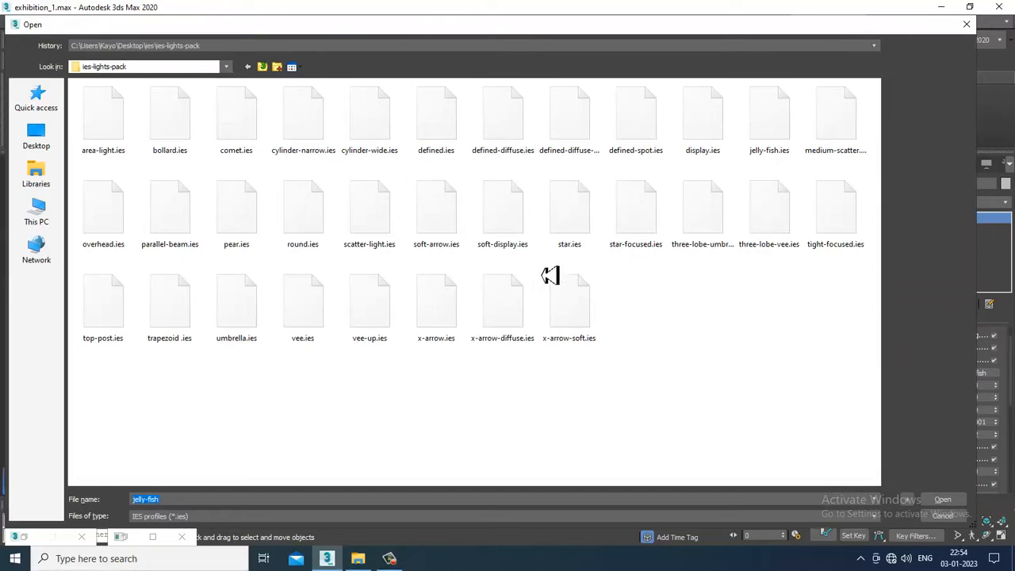
{"action": "double_click", "coordinate": [651, 225]}
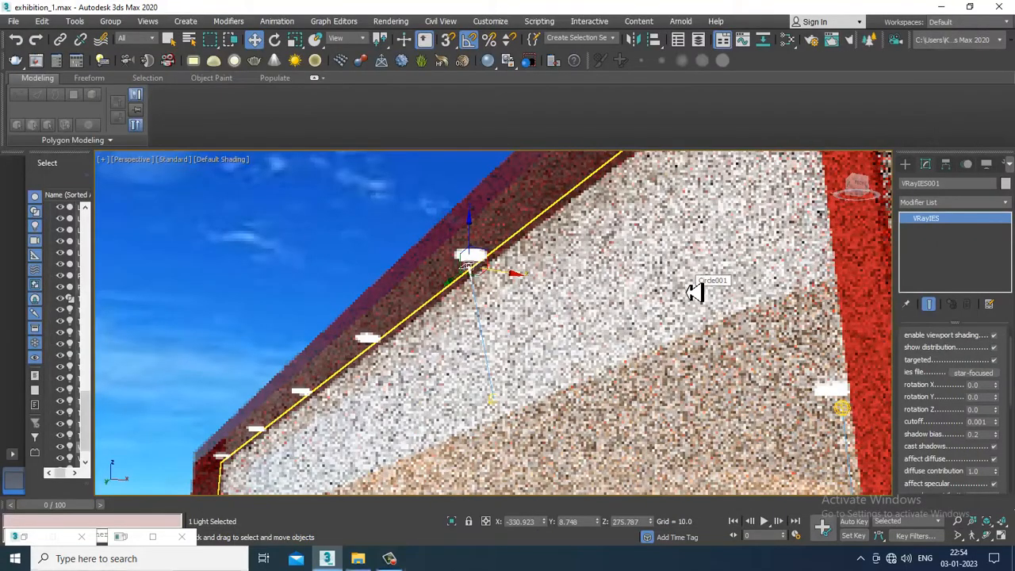
Raise the IES light's intensity value to about 155.04 lm and end the viewport's IPR preview
{"action": "left_click_drag", "start_coordinate": [951, 458], "coordinate": [952, 266]}
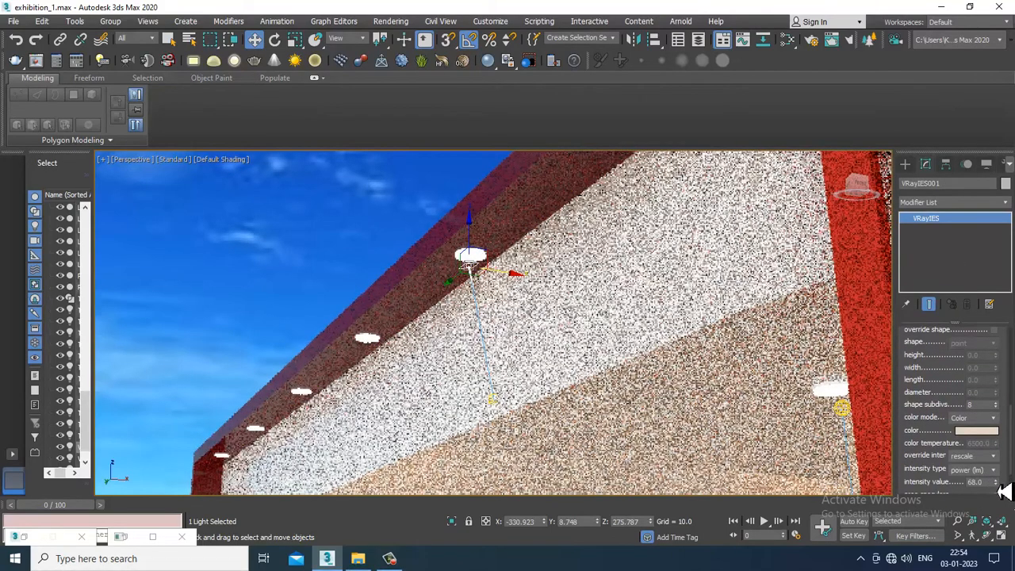
{"action": "left_click_drag", "start_coordinate": [1002, 478], "coordinate": [1004, 404]}
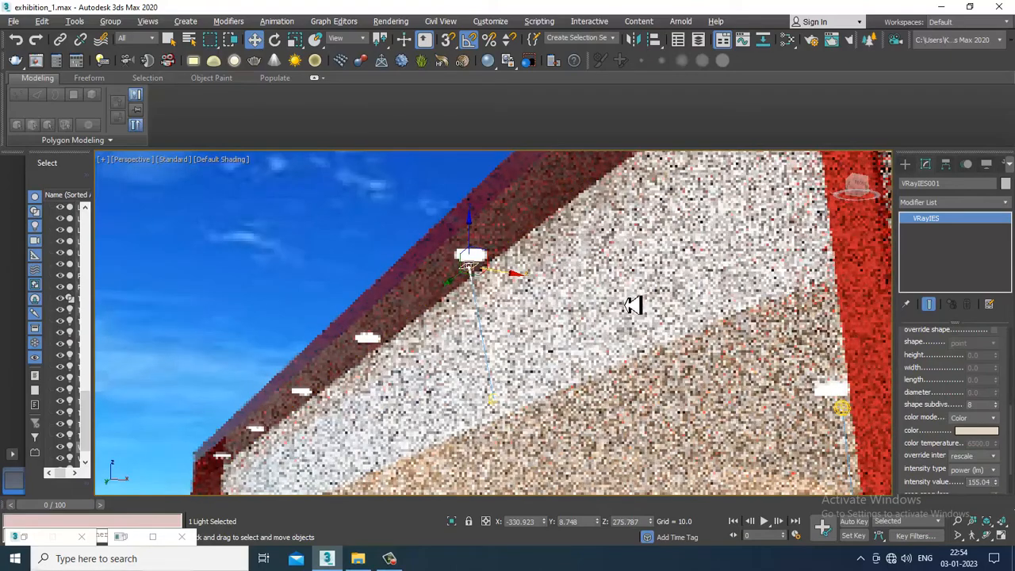
{"action": "left_click", "coordinate": [176, 160]}
{"action": "left_click", "coordinate": [209, 187]}
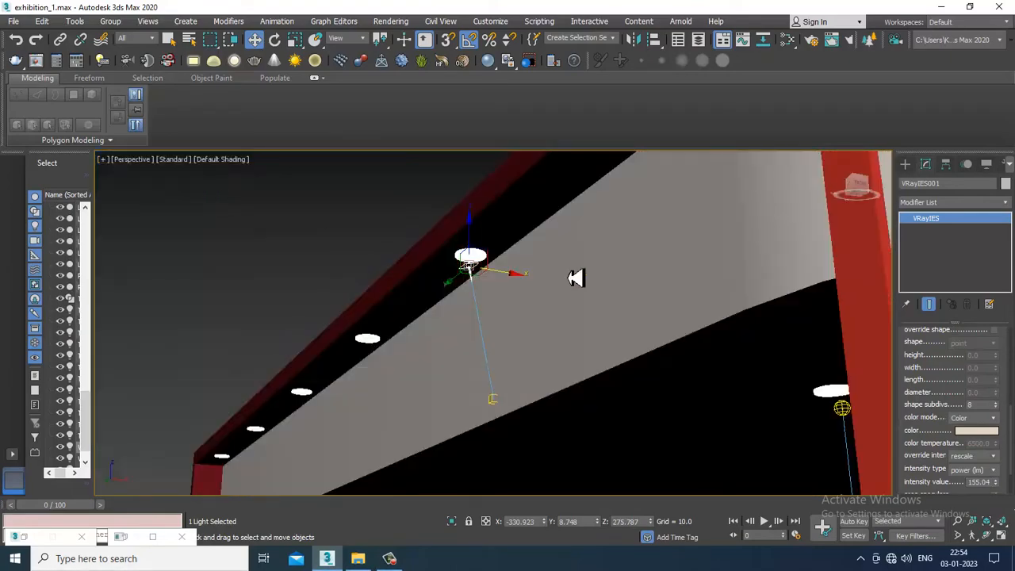
Copy the IES light with its target twice, once beneath another side-overhang downlight and once towards the stall's front corner
{"action": "mouse_move", "coordinate": [576, 275]}
{"action": "middle_mouse_down", "text": "alt"}
{"action": "mouse_move", "coordinate": [528, 333]}
{"action": "mouse_move", "coordinate": [607, 333]}
{"action": "mouse_move", "coordinate": [497, 332]}
{"action": "mouse_move", "coordinate": [499, 278]}
{"action": "mouse_move", "coordinate": [519, 283]}
{"action": "mouse_move", "coordinate": [504, 294]}
{"action": "middle_mouse_up", "text": "alt"}
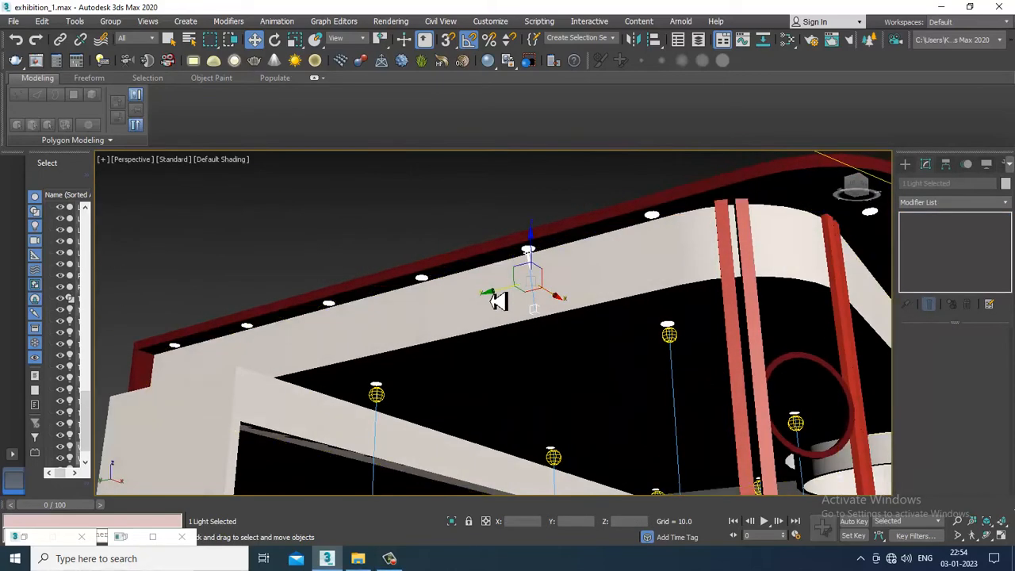
{"action": "left_click_drag", "start_coordinate": [301, 343], "coordinate": [310, 346], "text": "shift"}
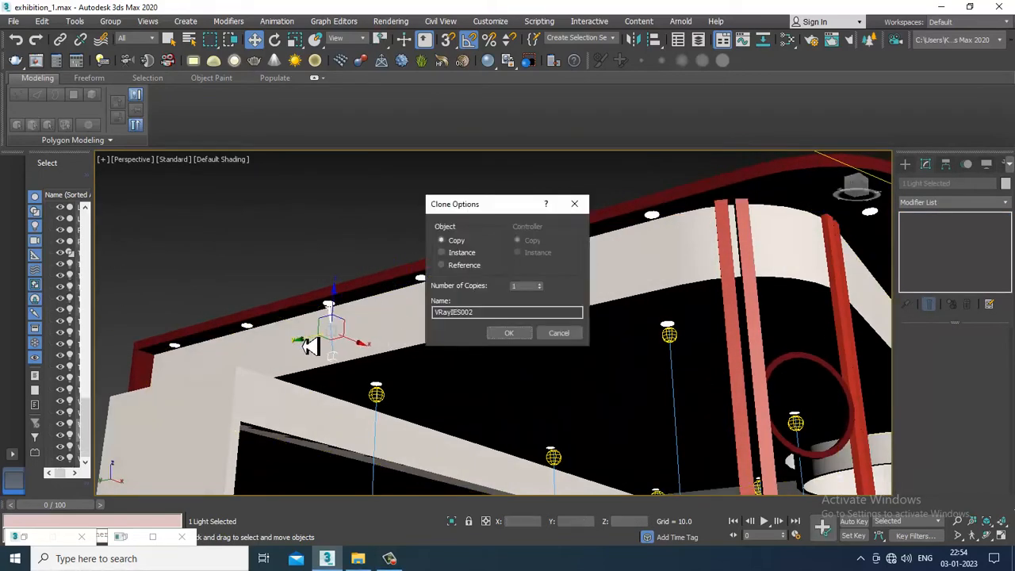
{"action": "left_click", "coordinate": [512, 334]}
{"action": "scroll", "coordinate": [455, 330], "scroll_direction": "down", "scroll_amount": 3}
{"action": "mouse_move", "coordinate": [455, 330]}
{"action": "middle_mouse_down", "text": "alt"}
{"action": "mouse_move", "coordinate": [445, 341]}
{"action": "mouse_move", "coordinate": [499, 322]}
{"action": "mouse_move", "coordinate": [495, 300]}
{"action": "mouse_move", "coordinate": [378, 336]}
{"action": "middle_mouse_up", "text": "alt"}
{"action": "left_click_drag", "start_coordinate": [356, 336], "coordinate": [710, 337], "text": "shift"}
{"action": "left_click", "coordinate": [525, 334]}
In the wireframe Top view, move the copied corner IES light and its target onto the first downlight of the front row
{"action": "mouse_move", "coordinate": [525, 334]}
{"action": "middle_mouse_down", "text": "alt"}
{"action": "mouse_move", "coordinate": [674, 336]}
{"action": "mouse_move", "coordinate": [766, 288]}
{"action": "mouse_move", "coordinate": [579, 318]}
{"action": "middle_mouse_up", "text": "alt"}
{"action": "key", "text": "alt+w"}
{"action": "middle_click_drag", "start_coordinate": [384, 236], "coordinate": [333, 226]}
{"action": "key", "text": "alt+w"}
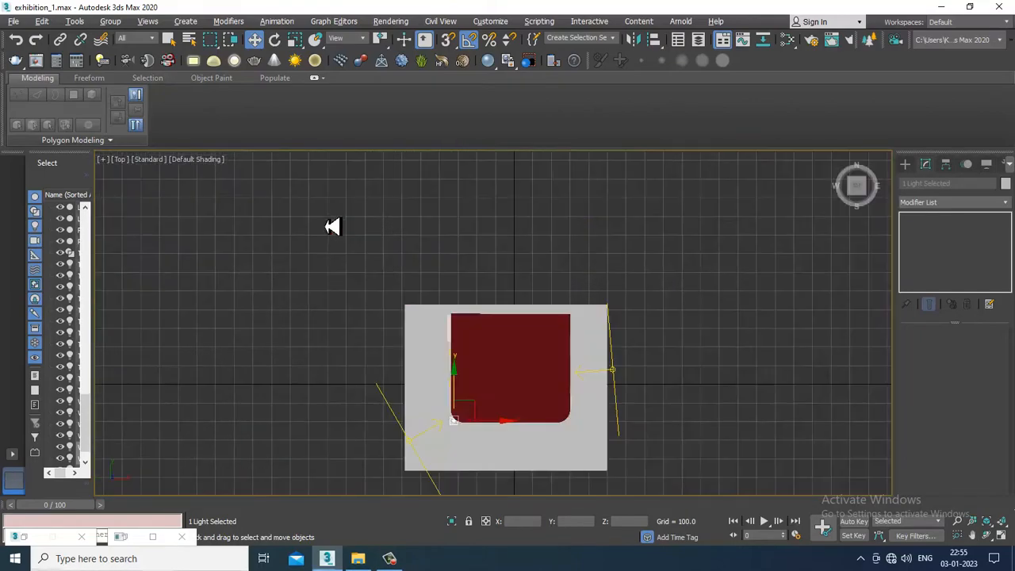
{"action": "key", "text": "F3"}
{"action": "scroll", "coordinate": [430, 245], "scroll_direction": "down", "scroll_amount": 4}
{"action": "mouse_move", "coordinate": [497, 368]}
{"action": "middle_mouse_down"}
{"action": "mouse_move", "coordinate": [431, 245]}
{"action": "mouse_move", "coordinate": [474, 288]}
{"action": "middle_mouse_up"}
{"action": "scroll", "coordinate": [432, 254], "scroll_direction": "up", "scroll_amount": 5}
{"action": "scroll", "coordinate": [455, 317], "scroll_direction": "up", "scroll_amount": 5}
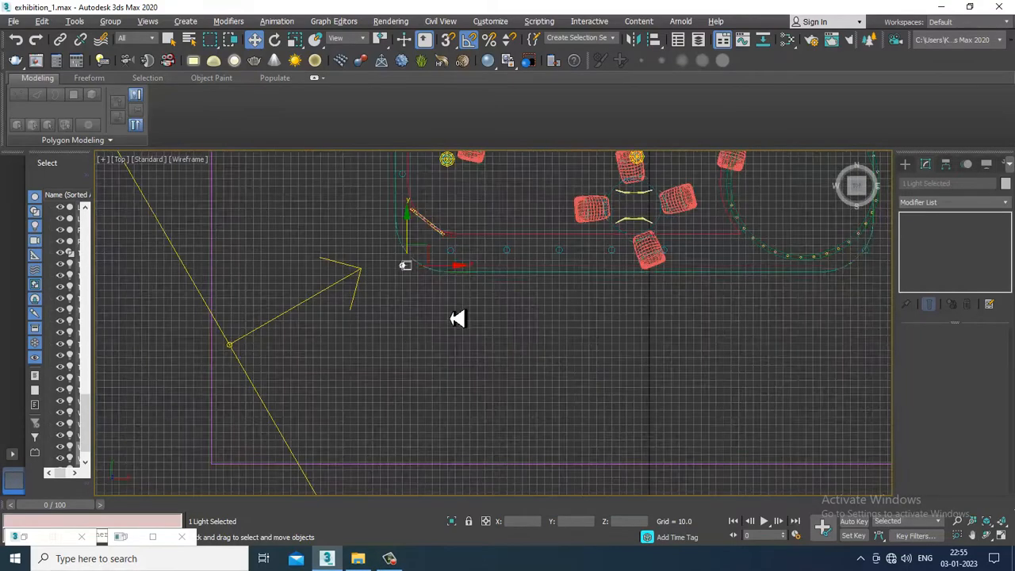
{"action": "left_click_drag", "start_coordinate": [459, 280], "coordinate": [508, 272]}
{"action": "scroll", "coordinate": [508, 272], "scroll_direction": "up", "scroll_amount": 4}
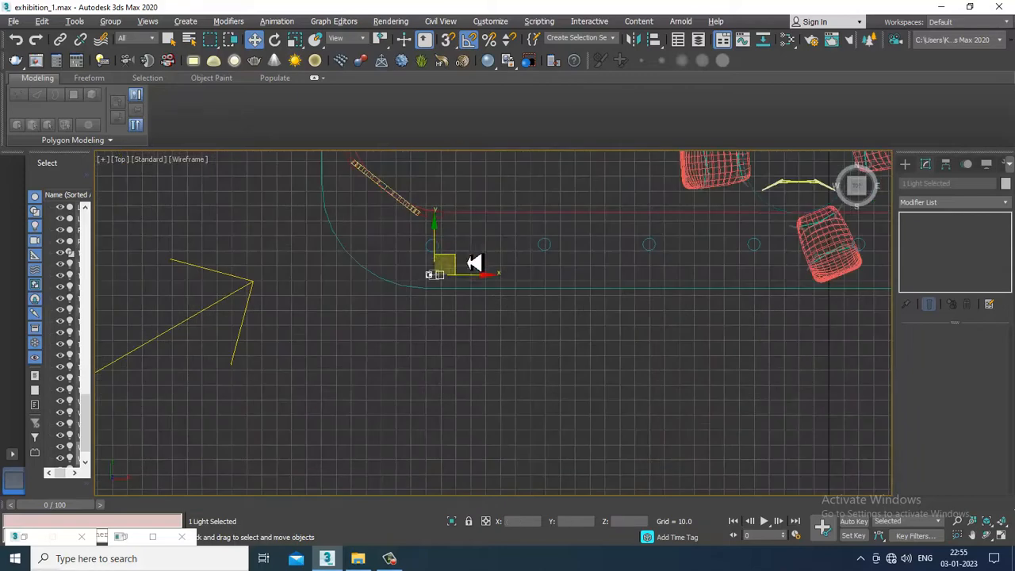
{"action": "left_click_drag", "start_coordinate": [444, 245], "coordinate": [442, 222]}
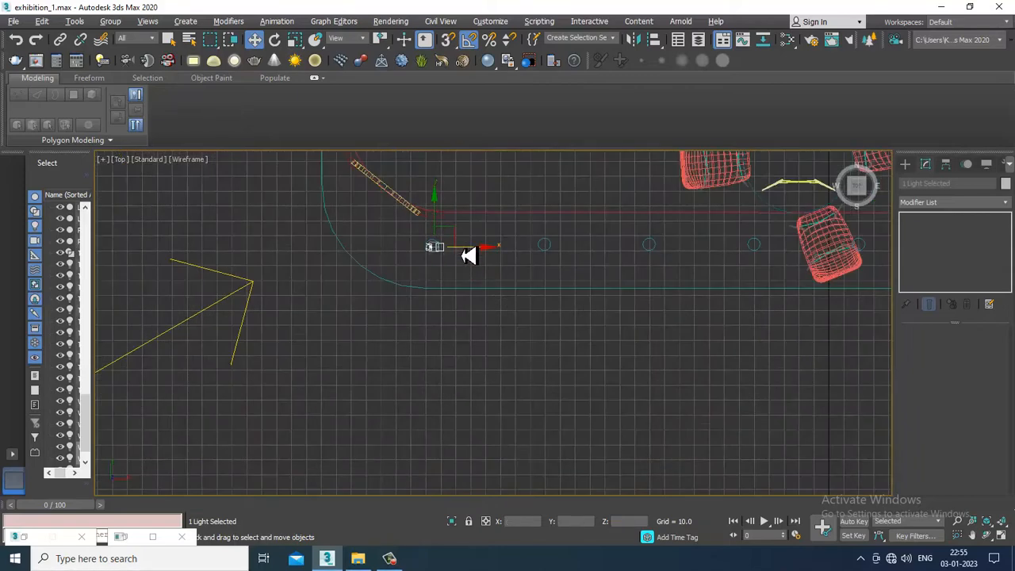
Copy the IES light with its target along the front overhang to the fourth downlight of the row
{"action": "key", "text": "alt+w"}
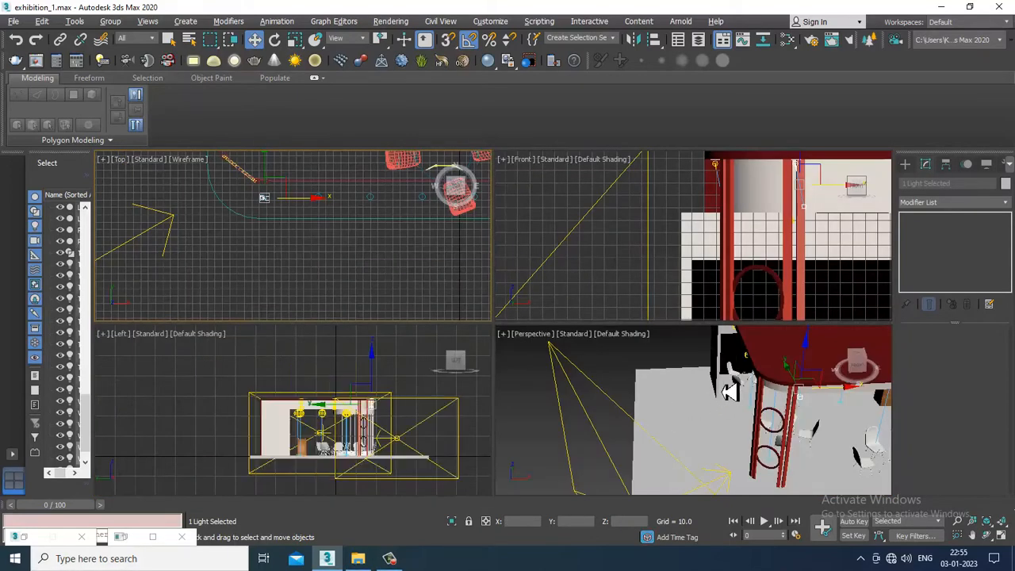
{"action": "key", "text": "alt+w"}
{"action": "middle_click_drag", "start_coordinate": [725, 393], "coordinate": [652, 323]}
{"action": "left_click", "coordinate": [572, 293]}
{"action": "middle_click_drag", "start_coordinate": [577, 296], "coordinate": [590, 259], "text": "alt"}
{"action": "left_click_drag", "start_coordinate": [610, 287], "coordinate": [650, 301]}
{"action": "middle_click_drag", "start_coordinate": [605, 288], "coordinate": [774, 308], "text": "alt"}
{"action": "left_click_drag", "start_coordinate": [584, 290], "coordinate": [595, 295]}
{"action": "middle_click_drag", "start_coordinate": [690, 308], "coordinate": [499, 275], "text": "alt"}
{"action": "left_click", "coordinate": [635, 236]}
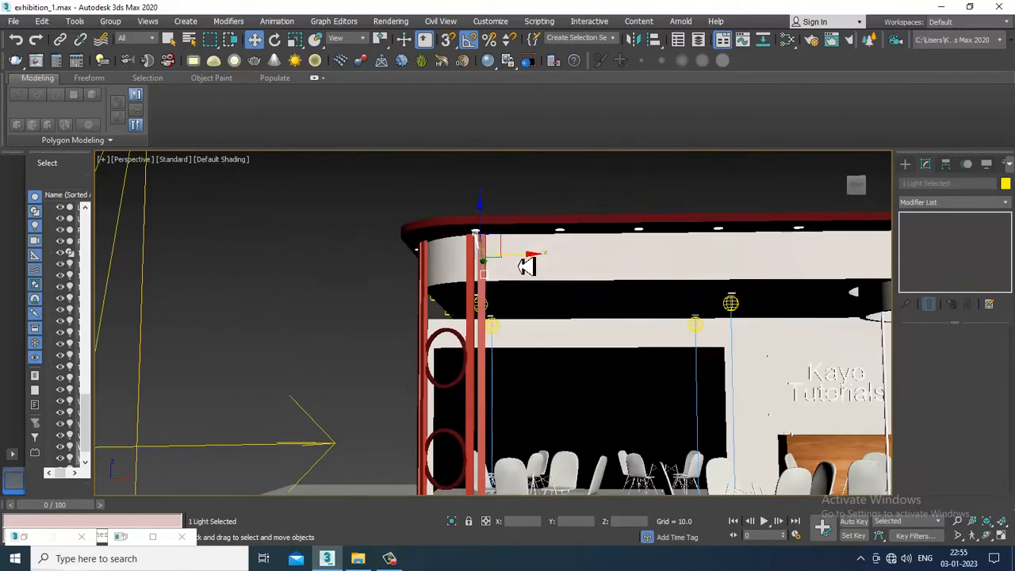
{"action": "left_click_drag", "start_coordinate": [549, 264], "coordinate": [766, 278], "text": "shift"}
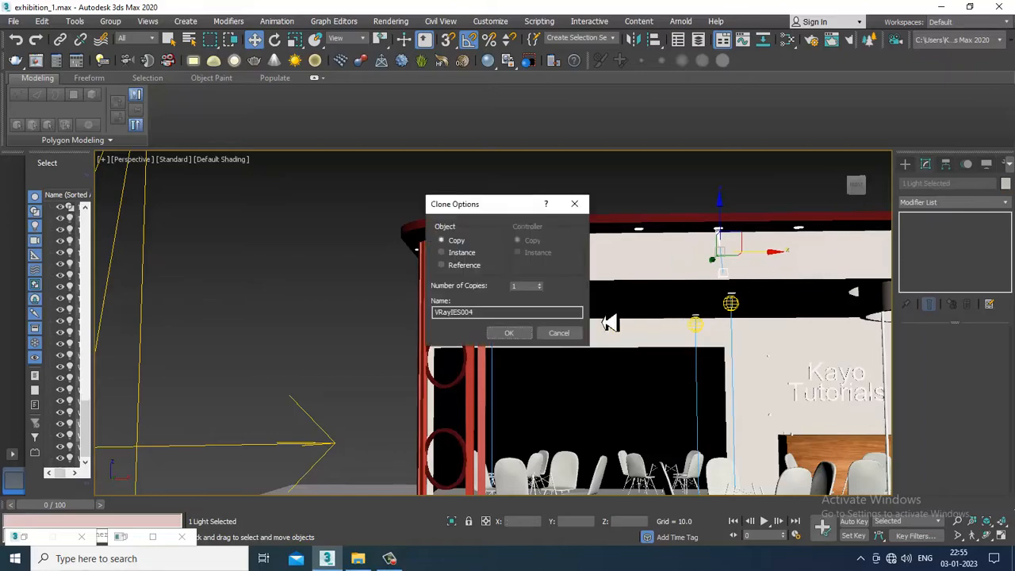
{"action": "left_click", "coordinate": [513, 336]}
Run a V-Ray test render of the whole stall from the front and dismiss the frame buffer
{"action": "scroll", "coordinate": [680, 317], "scroll_direction": "down", "scroll_amount": 5}
{"action": "middle_click_drag", "start_coordinate": [687, 329], "coordinate": [713, 346], "text": "alt"}
{"action": "middle_click_drag", "start_coordinate": [714, 345], "coordinate": [579, 313]}
{"action": "middle_click_drag", "start_coordinate": [522, 311], "coordinate": [567, 336], "text": "alt"}
{"action": "key", "text": "shift+q"}
{"action": "key", "text": "shift+q"}
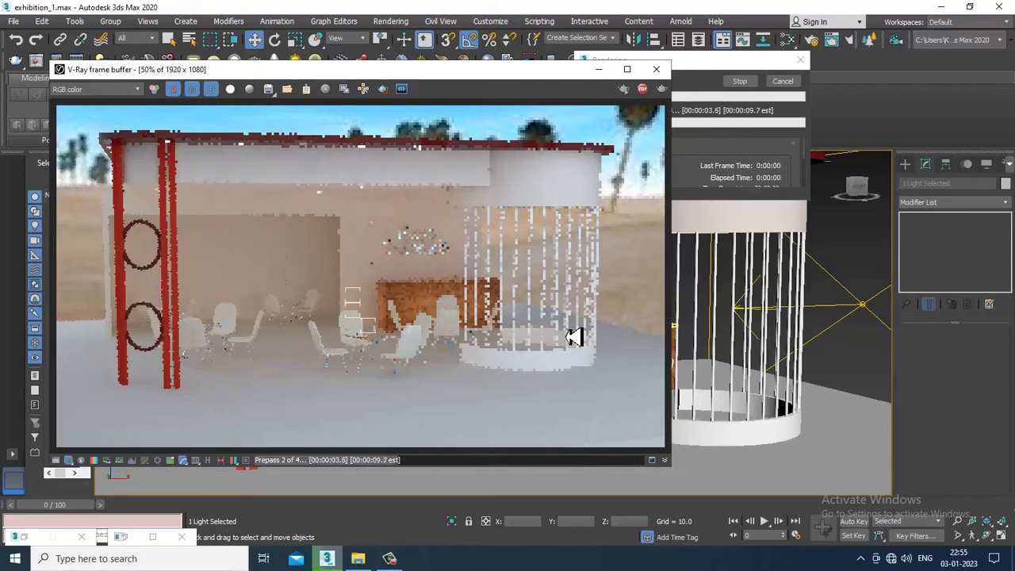
{"action": "key", "text": "Escape"}
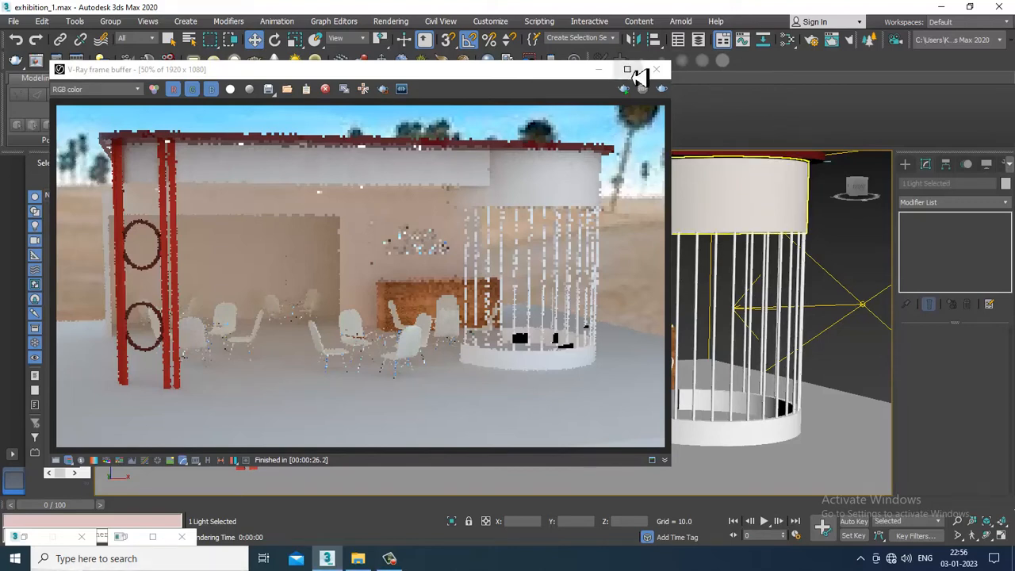
{"action": "left_click", "coordinate": [656, 69]}
Lower the floor plane slightly so that the chair and table legs stand clear of it
{"action": "scroll", "coordinate": [591, 342], "scroll_direction": "up", "scroll_amount": 6}
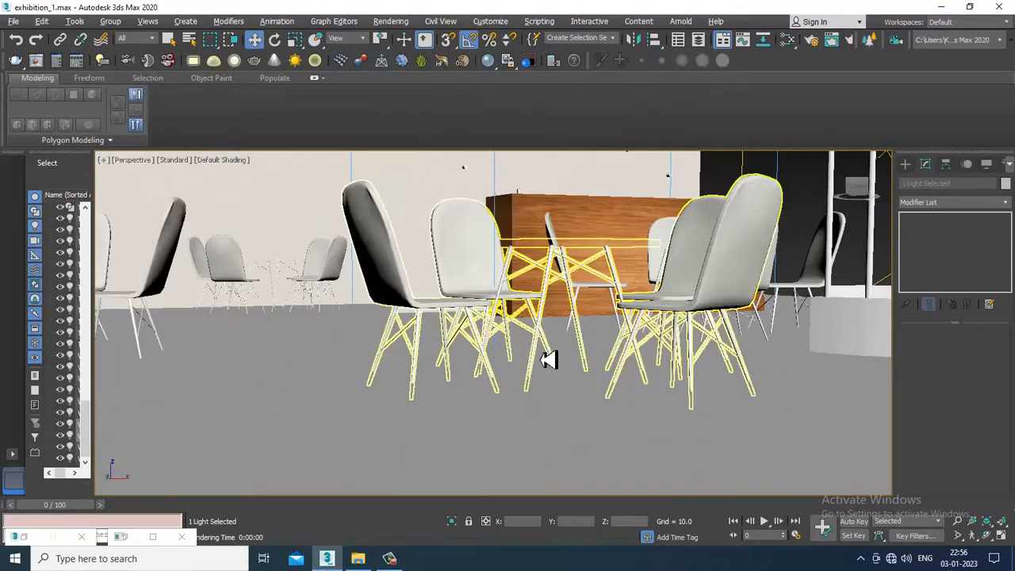
{"action": "scroll", "coordinate": [521, 383], "scroll_direction": "up", "scroll_amount": 1}
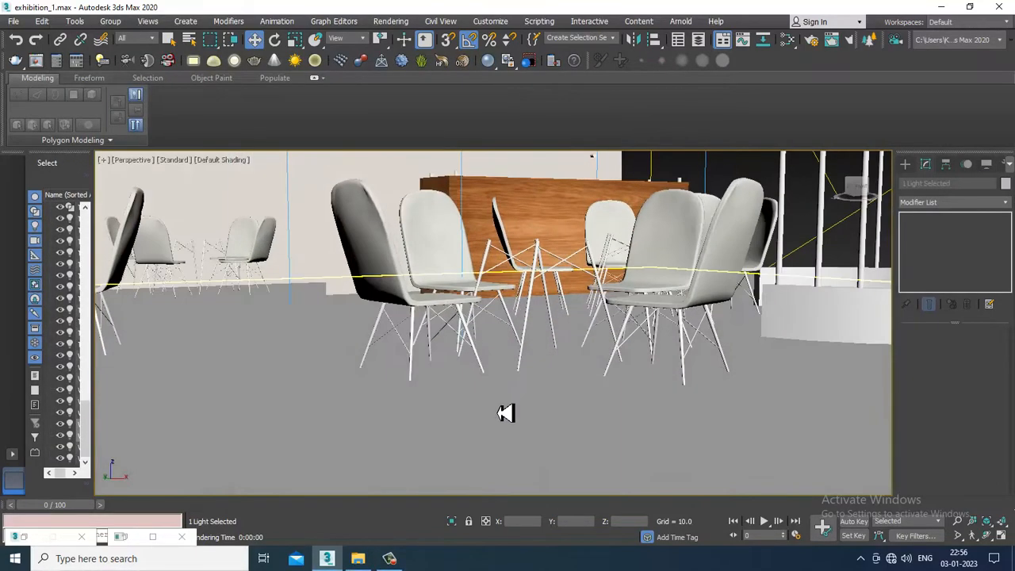
{"action": "left_click", "coordinate": [564, 399]}
{"action": "scroll", "coordinate": [532, 388], "scroll_direction": "down", "scroll_amount": 5}
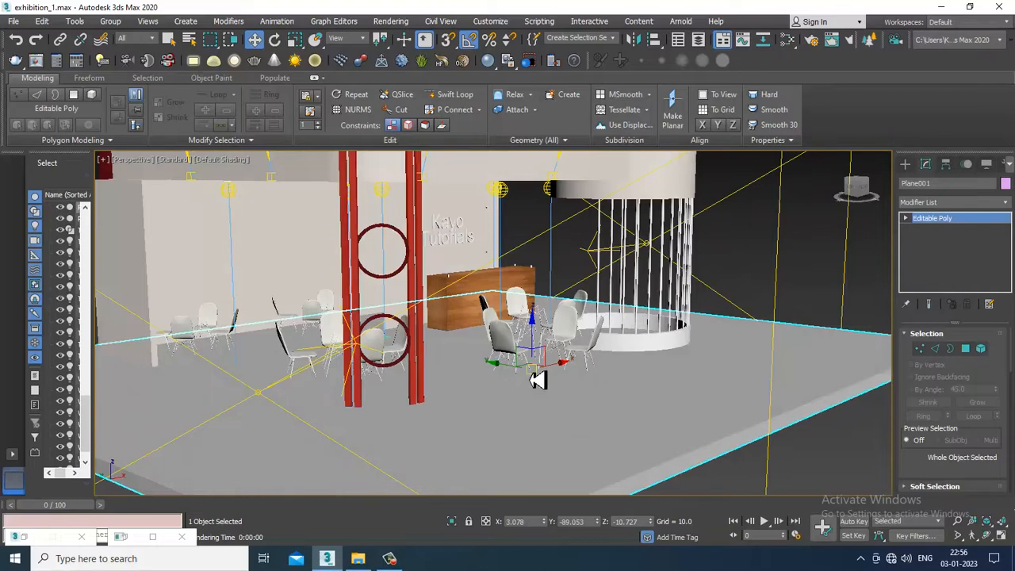
{"action": "scroll", "coordinate": [536, 377], "scroll_direction": "up", "scroll_amount": 5}
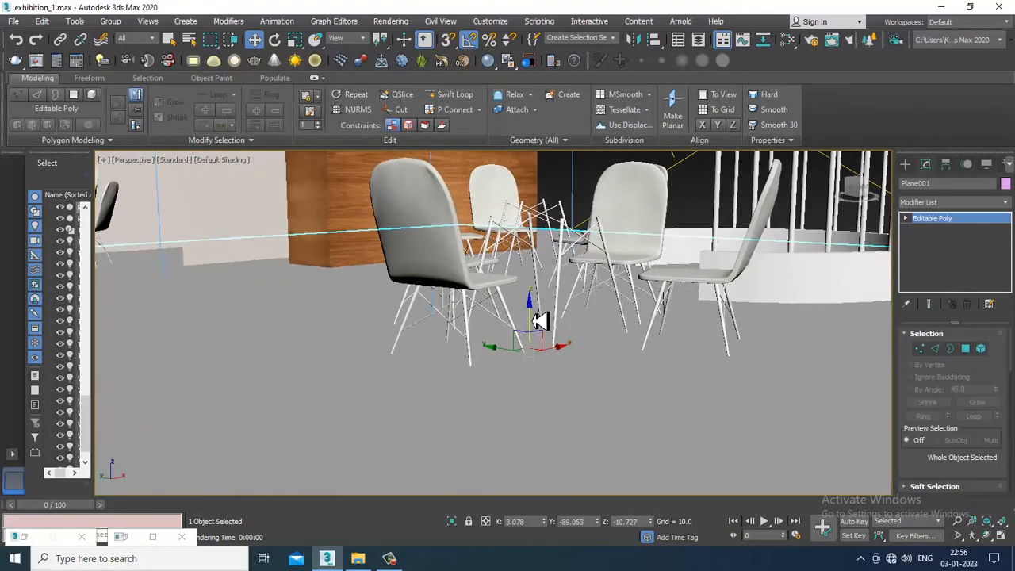
{"action": "left_click_drag", "start_coordinate": [533, 322], "coordinate": [546, 343]}
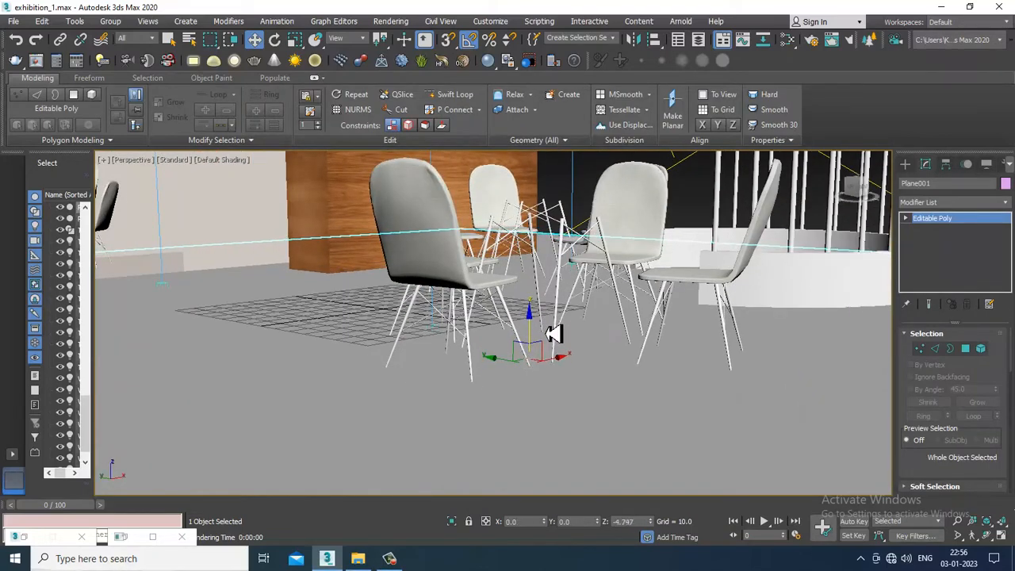
Try to move the wooden reception counter vertically, and undo the move
{"action": "middle_click_drag", "start_coordinate": [558, 333], "coordinate": [691, 344], "text": "alt"}
{"action": "left_click", "coordinate": [308, 270]}
{"action": "mouse_move", "coordinate": [309, 269]}
{"action": "middle_mouse_down", "text": "alt"}
{"action": "mouse_move", "coordinate": [330, 231]}
{"action": "mouse_move", "coordinate": [320, 224]}
{"action": "mouse_move", "coordinate": [320, 256]}
{"action": "middle_mouse_up", "text": "alt"}
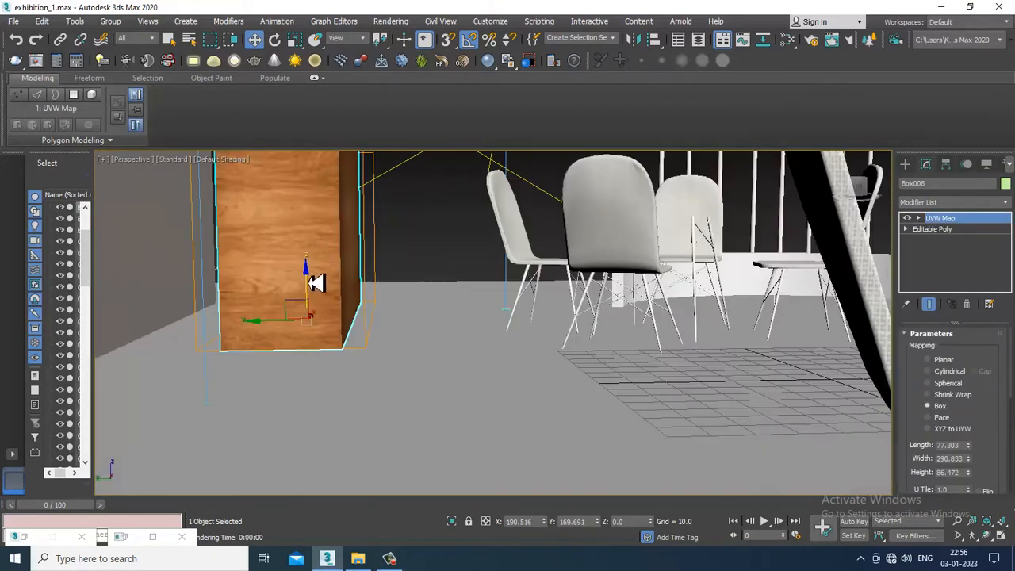
{"action": "key", "text": "ctrl+z"}
Run a V-Ray test render of the stall interior with the counter and seating, and close the frame buffer
{"action": "middle_click_drag", "start_coordinate": [311, 290], "coordinate": [593, 293], "text": "alt"}
{"action": "scroll", "coordinate": [632, 317], "scroll_direction": "up", "scroll_amount": 3}
{"action": "scroll", "coordinate": [618, 306], "scroll_direction": "down", "scroll_amount": 3}
{"action": "scroll", "coordinate": [571, 299], "scroll_direction": "up", "scroll_amount": 3}
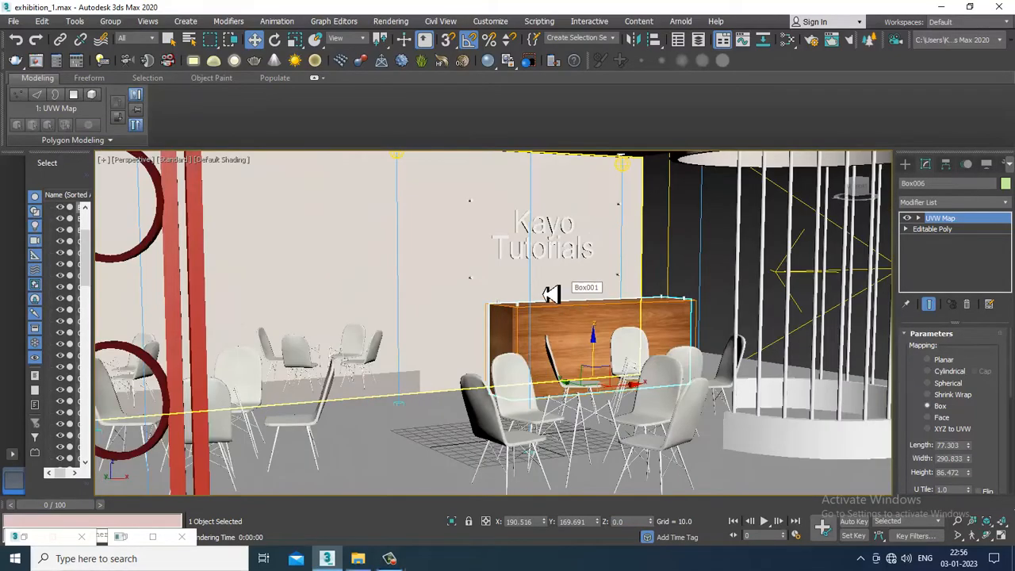
{"action": "key", "text": "shift+q"}
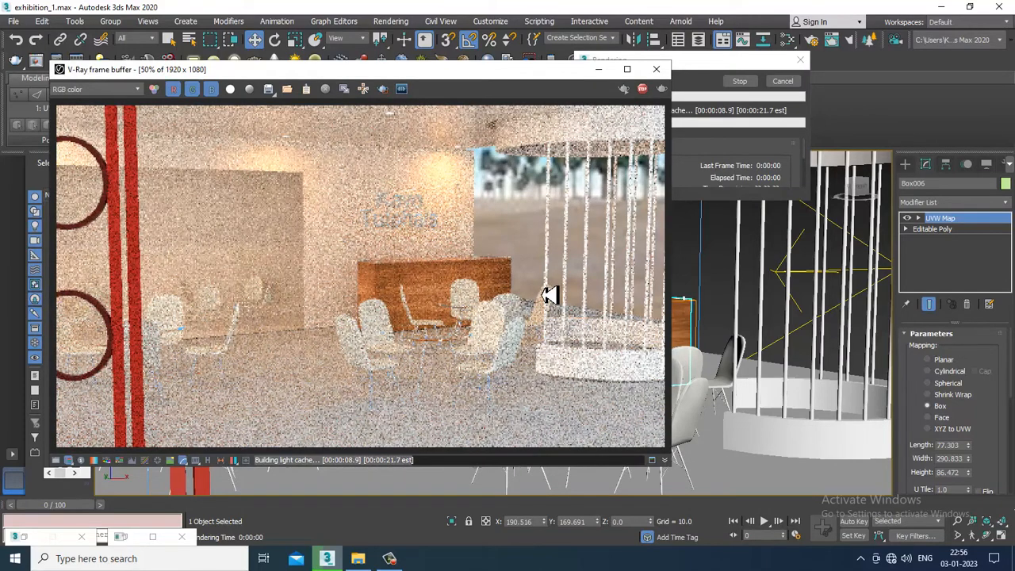
{"action": "left_click", "coordinate": [657, 70]}
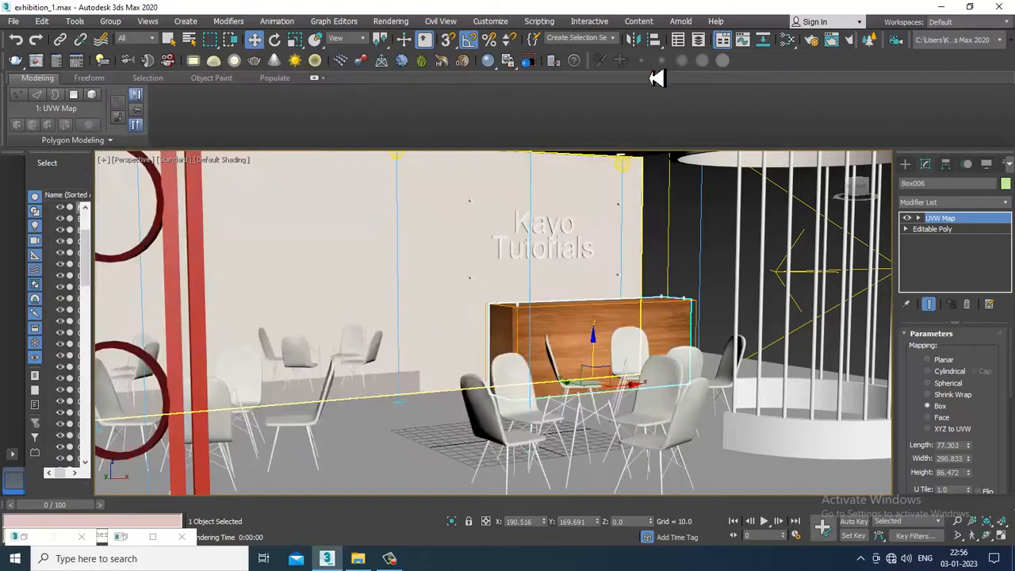
Raise the dimming of the target light above the reception counter to 3075% and check the neighbouring light beside the logo wall
{"action": "key", "text": "p"}
{"action": "scroll", "coordinate": [570, 272], "scroll_direction": "down", "scroll_amount": 5}
{"action": "middle_click_drag", "start_coordinate": [570, 272], "coordinate": [592, 233], "text": "alt"}
{"action": "scroll", "coordinate": [604, 271], "scroll_direction": "up", "scroll_amount": 4}
{"action": "left_click", "coordinate": [590, 231]}
{"action": "scroll", "coordinate": [612, 241], "scroll_direction": "up", "scroll_amount": 4}
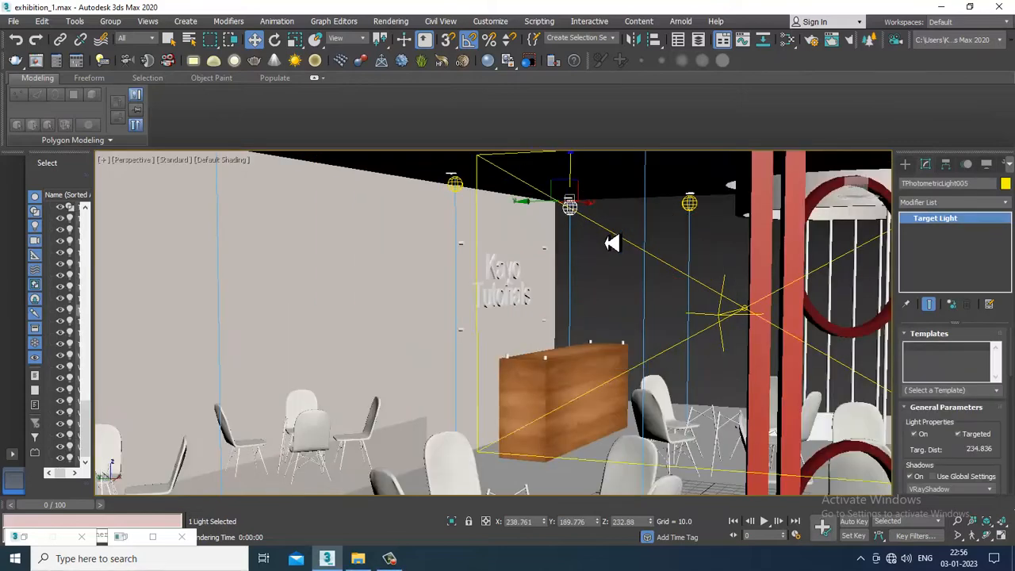
{"action": "left_click_drag", "start_coordinate": [966, 453], "coordinate": [954, 225]}
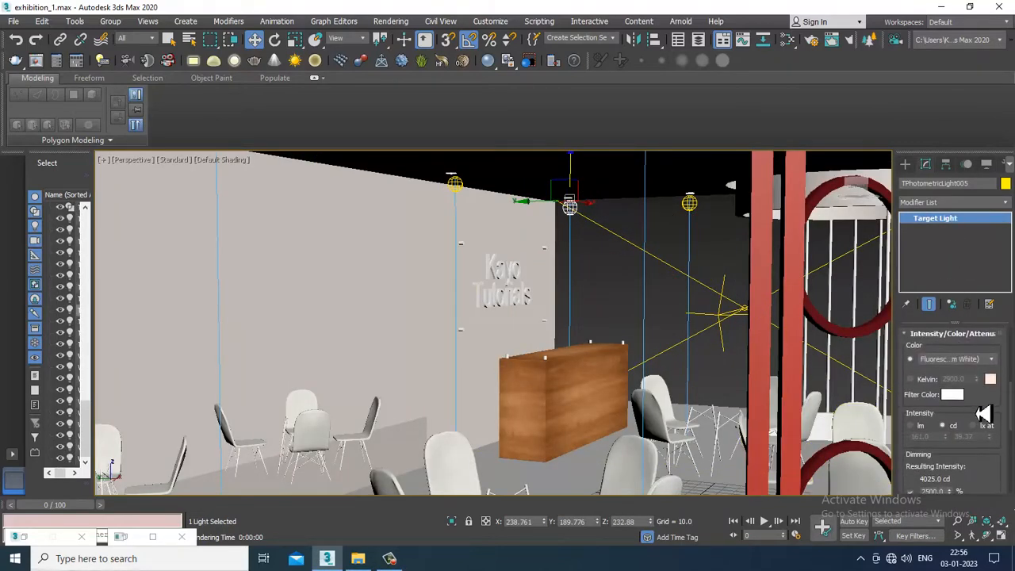
{"action": "left_click_drag", "start_coordinate": [978, 410], "coordinate": [979, 315]}
{"action": "left_click", "coordinate": [950, 401]}
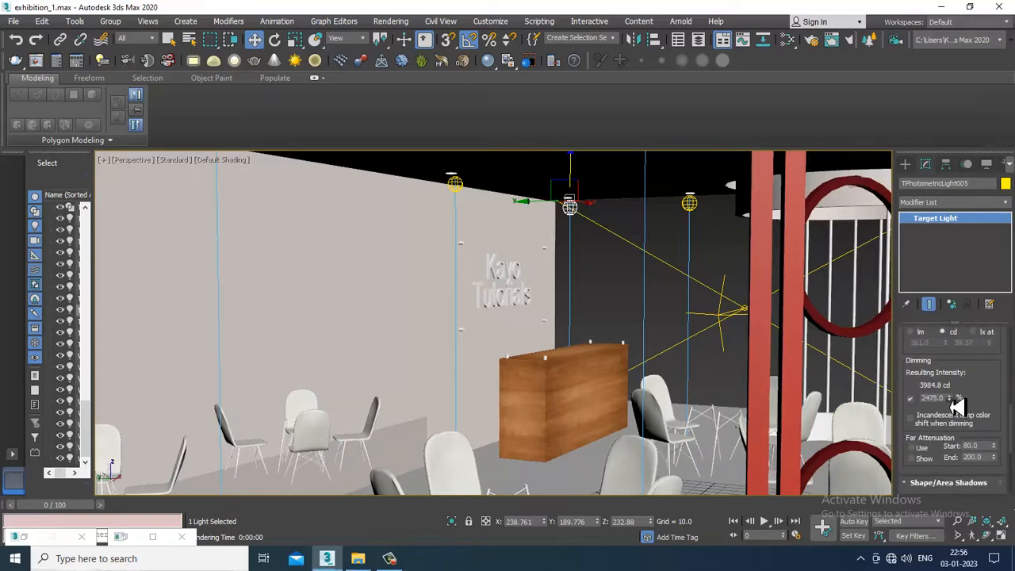
{"action": "left_click_drag", "start_coordinate": [954, 394], "coordinate": [954, 387]}
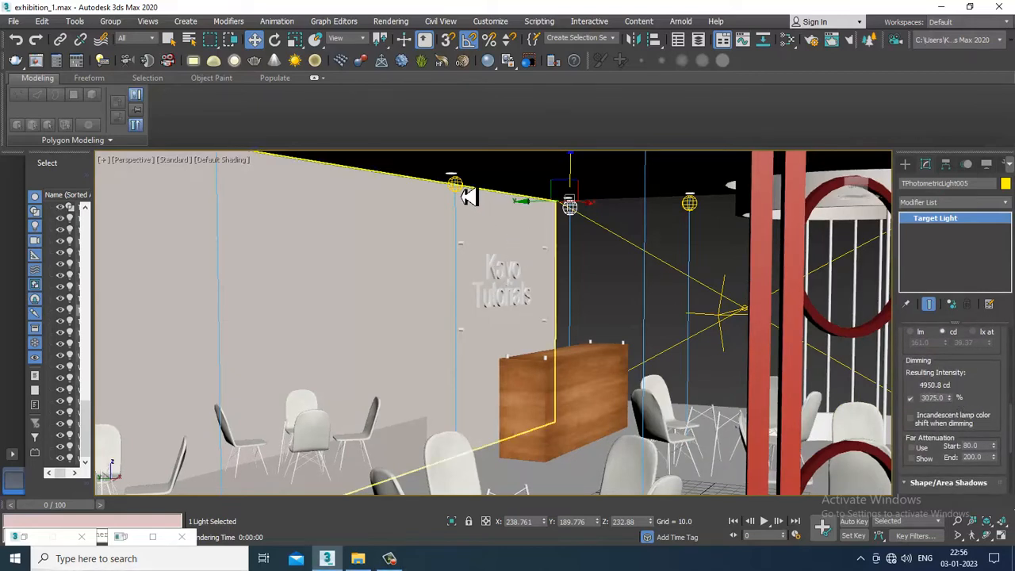
{"action": "left_click", "coordinate": [465, 193]}
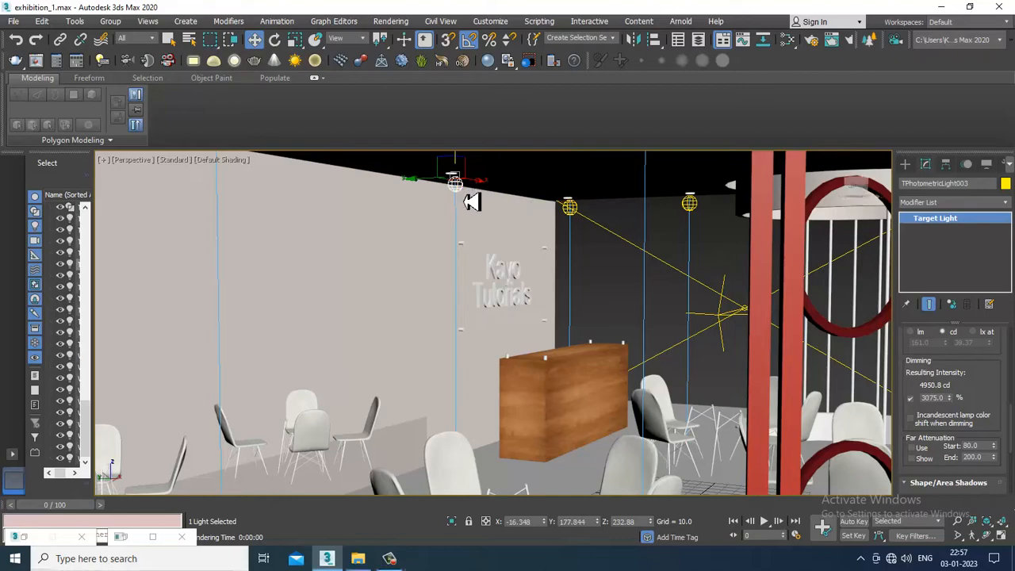
Select the floor plane and set the diffuse color of its V-Ray material, Material #11, to salmon red with RGB 255, 70, 70
{"action": "scroll", "coordinate": [603, 290], "scroll_direction": "down", "scroll_amount": 5}
{"action": "middle_click_drag", "start_coordinate": [603, 290], "coordinate": [730, 293], "text": "alt"}
{"action": "scroll", "coordinate": [580, 302], "scroll_direction": "up", "scroll_amount": 5}
{"action": "middle_click_drag", "start_coordinate": [582, 303], "coordinate": [638, 344]}
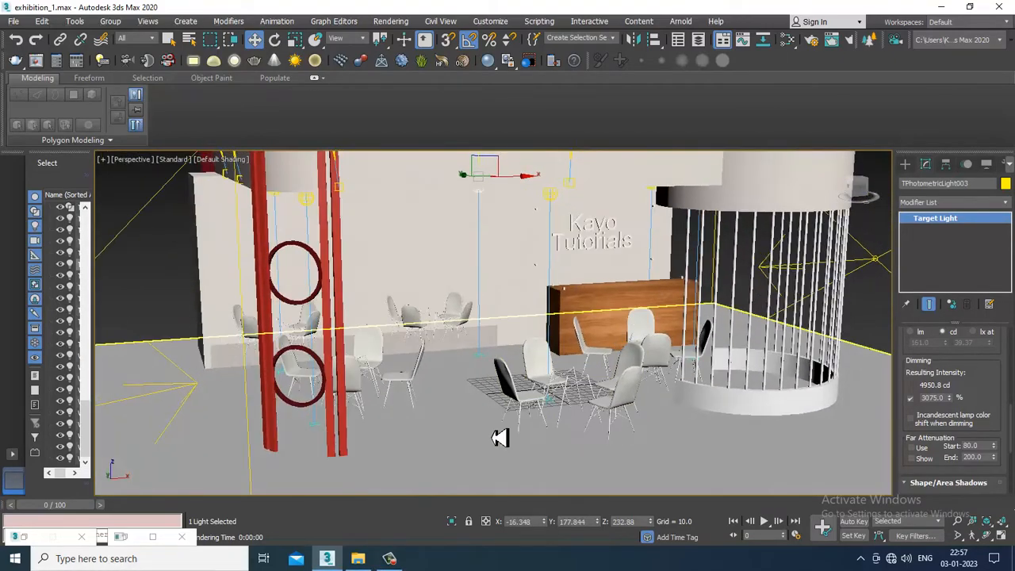
{"action": "left_click", "coordinate": [501, 438]}
{"action": "middle_click_drag", "start_coordinate": [500, 438], "coordinate": [545, 396], "text": "alt"}
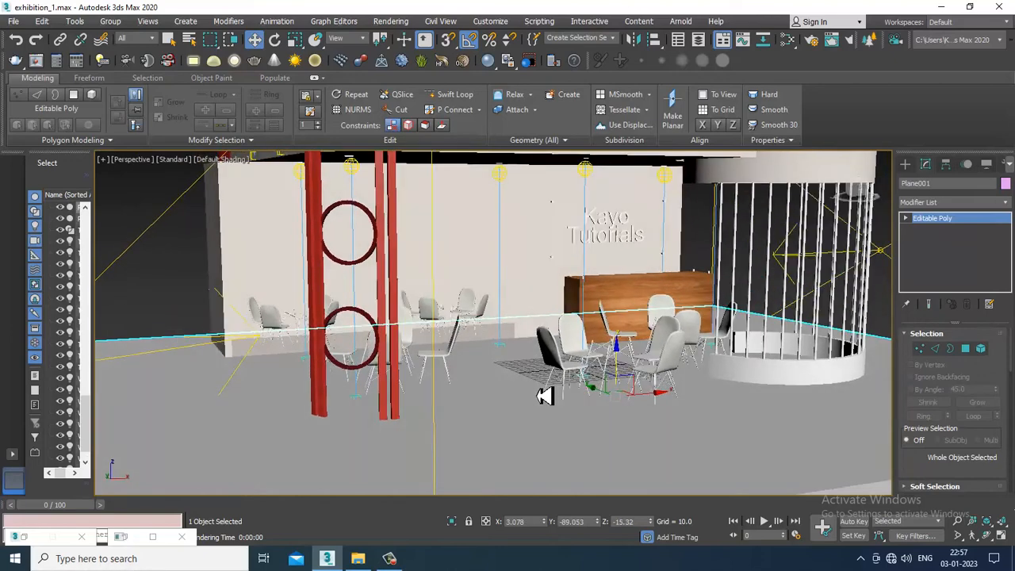
{"action": "key", "text": "m"}
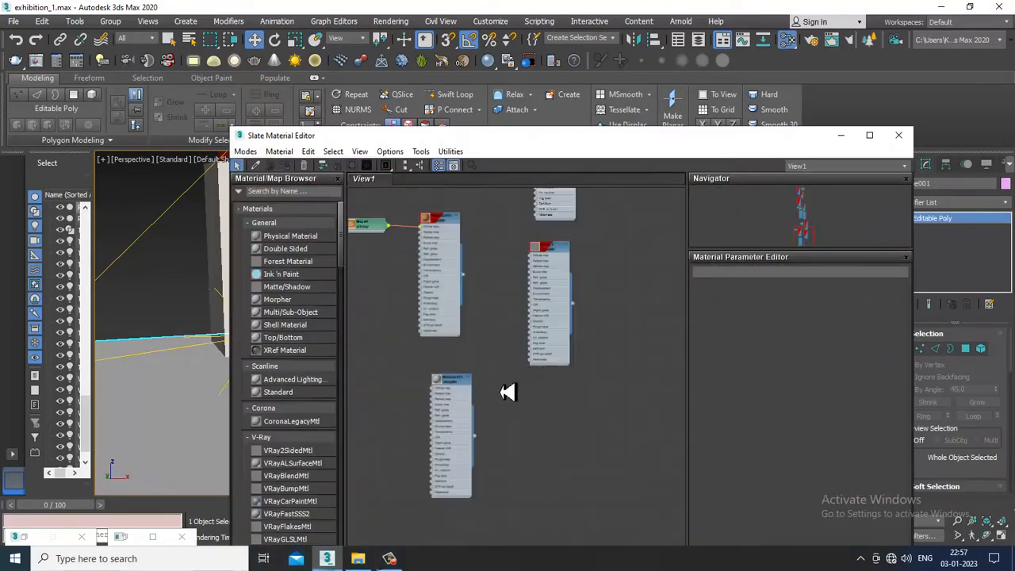
{"action": "double_click", "coordinate": [466, 389]}
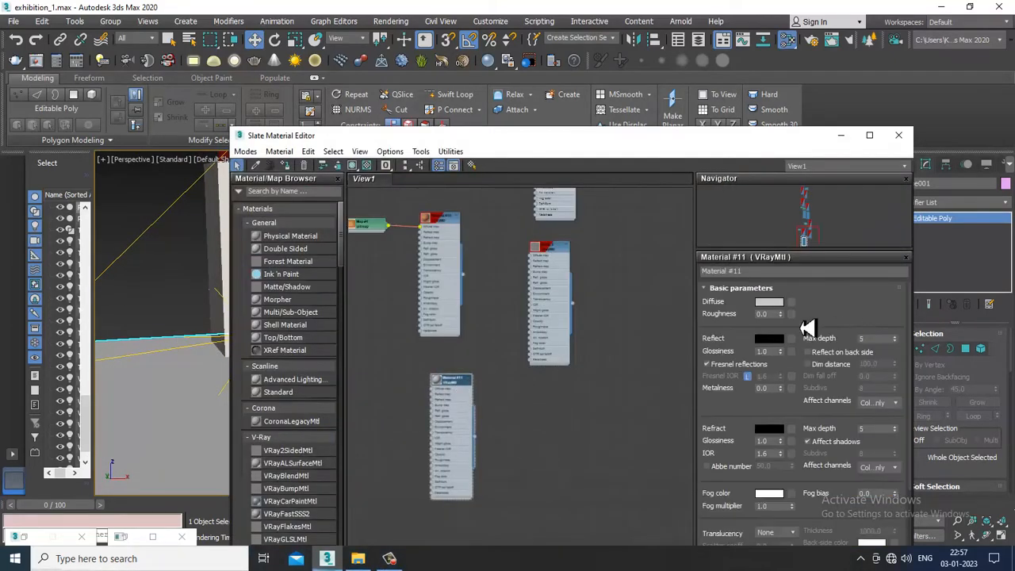
{"action": "left_click", "coordinate": [771, 303]}
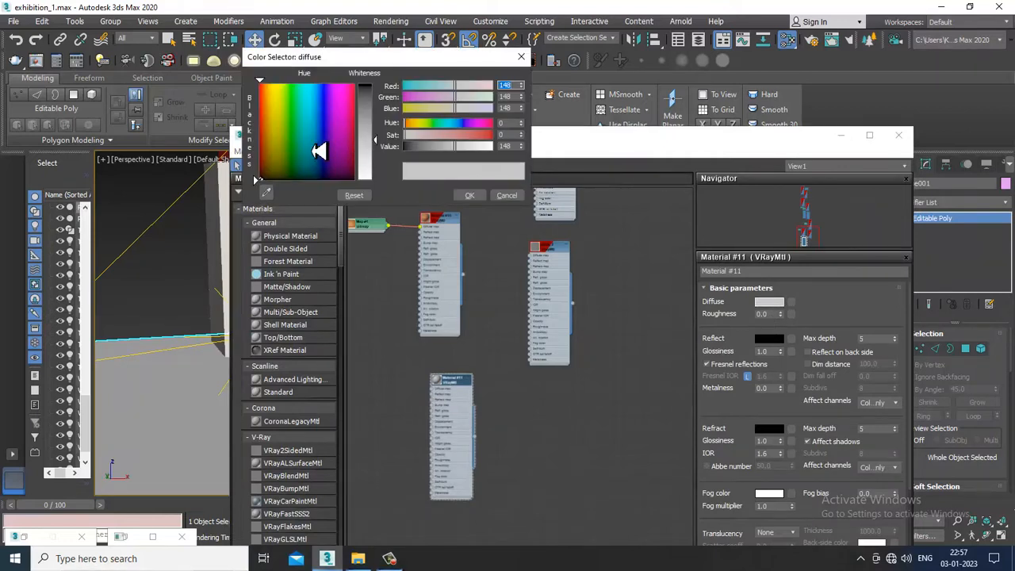
{"action": "left_click_drag", "start_coordinate": [319, 150], "coordinate": [380, 129]}
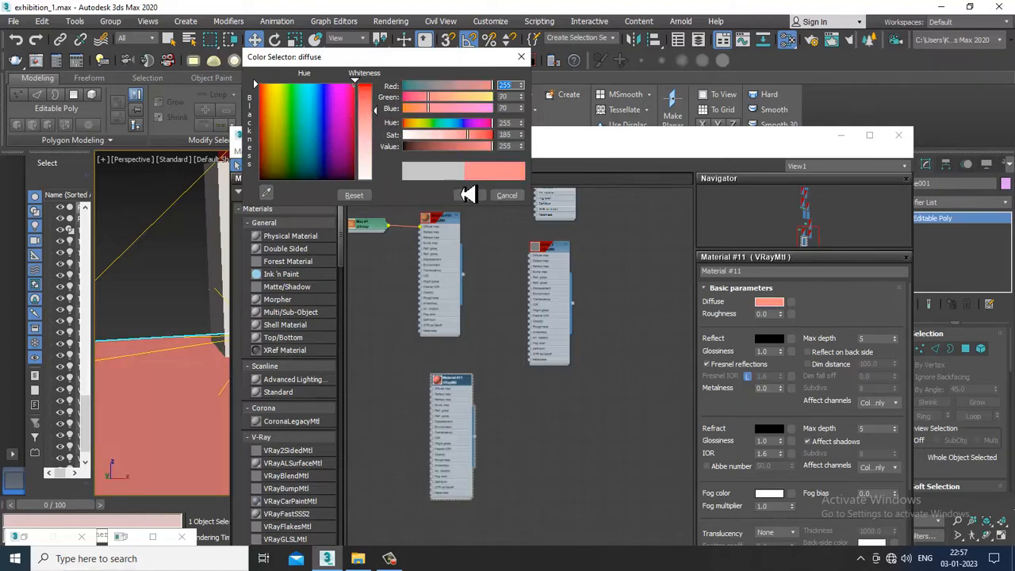
{"action": "left_click", "coordinate": [470, 201]}
{"action": "left_click", "coordinate": [841, 135]}
Run a short V-Ray test render of the stall with the salmon-red floor, stop it and close the frame buffer
{"action": "left_click", "coordinate": [585, 354]}
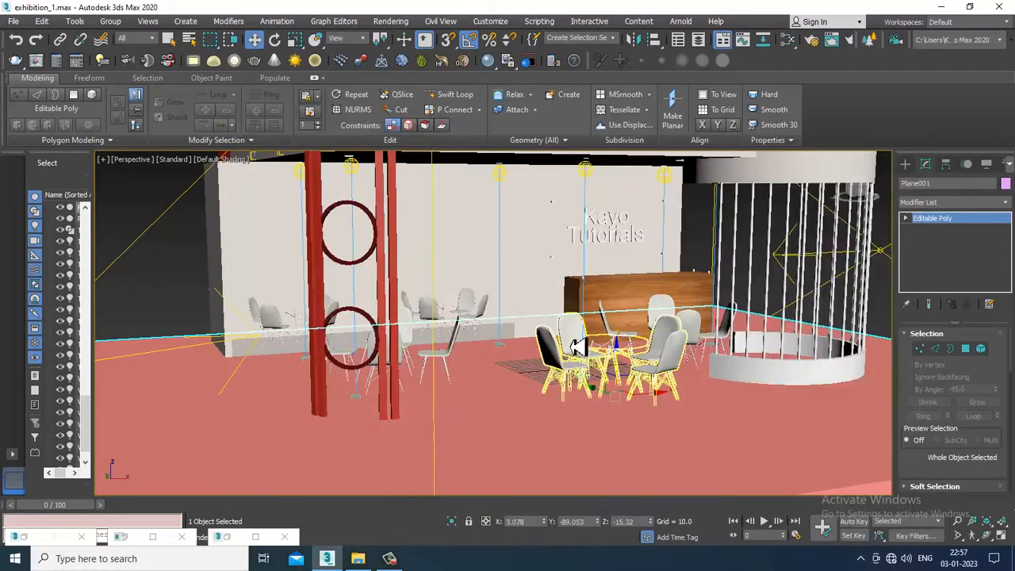
{"action": "scroll", "coordinate": [584, 354], "scroll_direction": "up", "scroll_amount": 1}
{"action": "key", "text": "shift+q"}
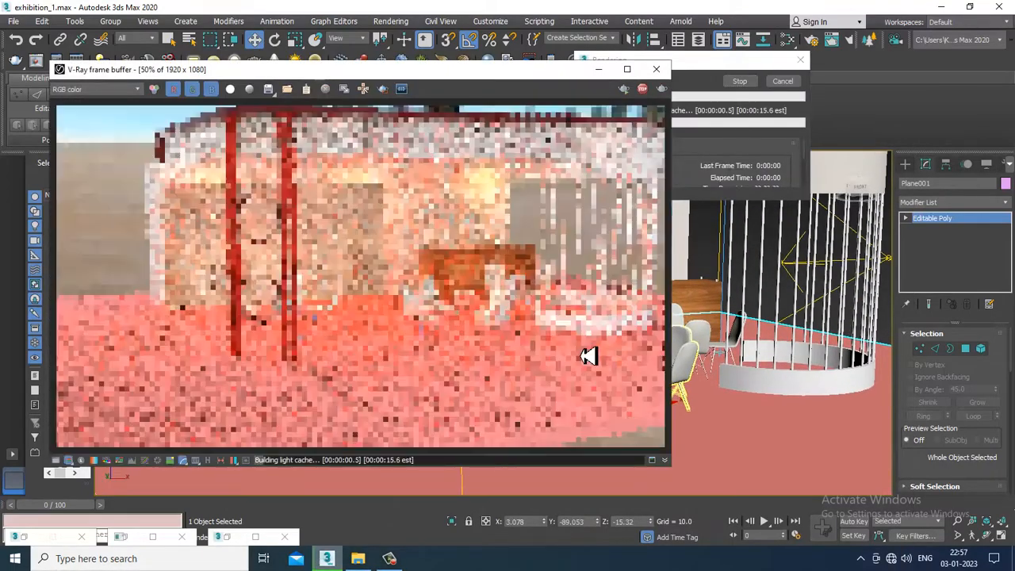
{"action": "key", "text": "Escape"}
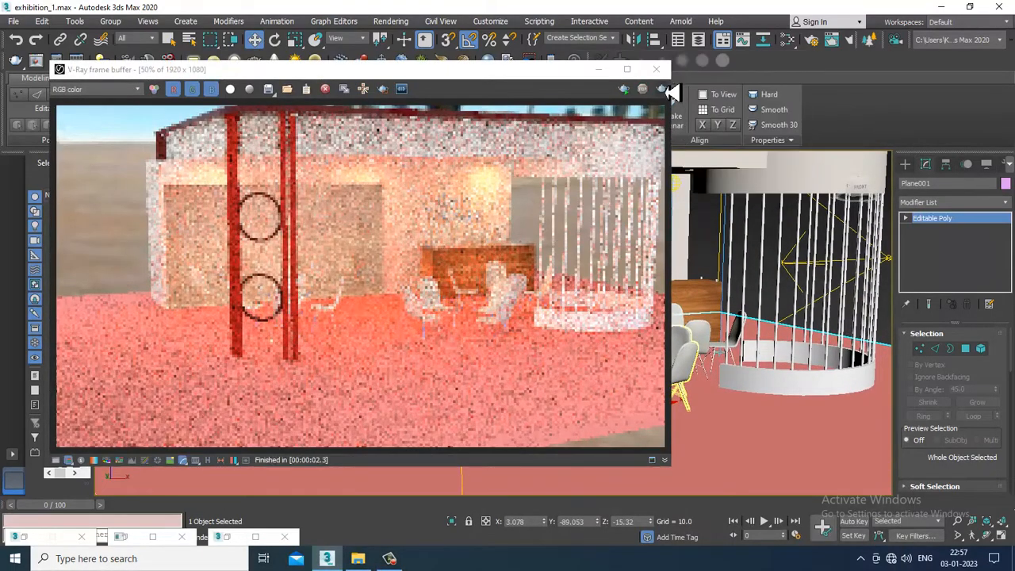
{"action": "left_click", "coordinate": [657, 70]}
Lighten the floor material's diffuse color to a very pale pink and put the material editor away
{"action": "left_click", "coordinate": [573, 419]}
{"action": "key", "text": "m"}
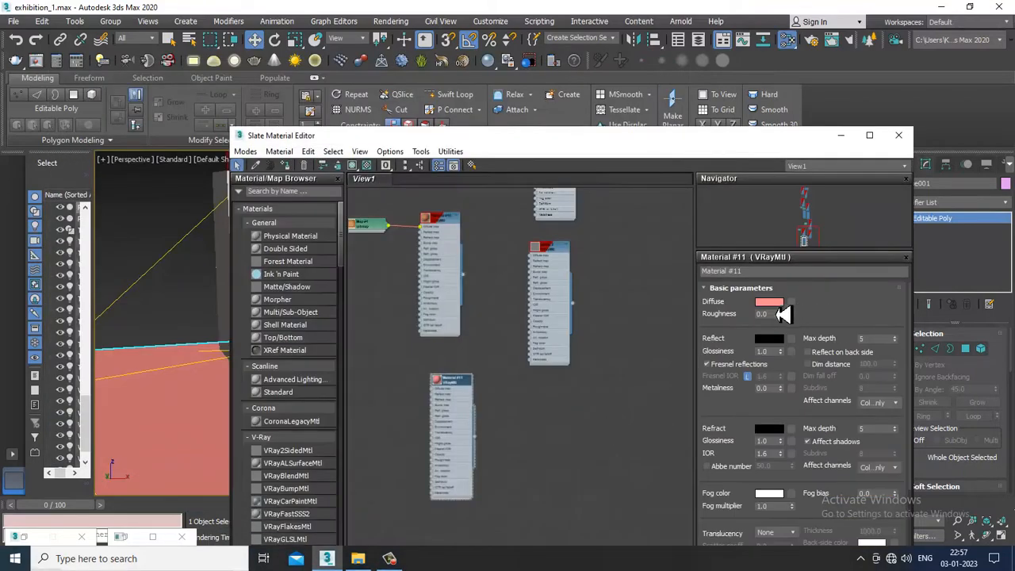
{"action": "left_click", "coordinate": [768, 302]}
{"action": "left_click_drag", "start_coordinate": [386, 132], "coordinate": [389, 174]}
{"action": "left_click", "coordinate": [469, 195]}
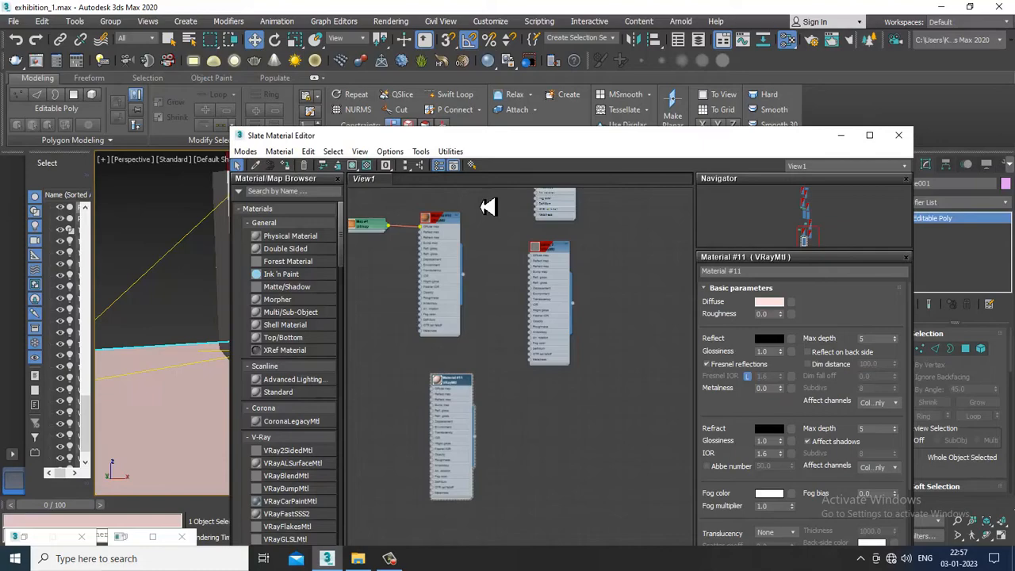
{"action": "left_click", "coordinate": [842, 136]}
Run a short V-Ray test render of the stall with the pale pink floor, stop it and close the frame buffer
{"action": "scroll", "coordinate": [705, 271], "scroll_direction": "up", "scroll_amount": 3}
{"action": "scroll", "coordinate": [683, 282], "scroll_direction": "down", "scroll_amount": 4}
{"action": "key", "text": "shift+q"}
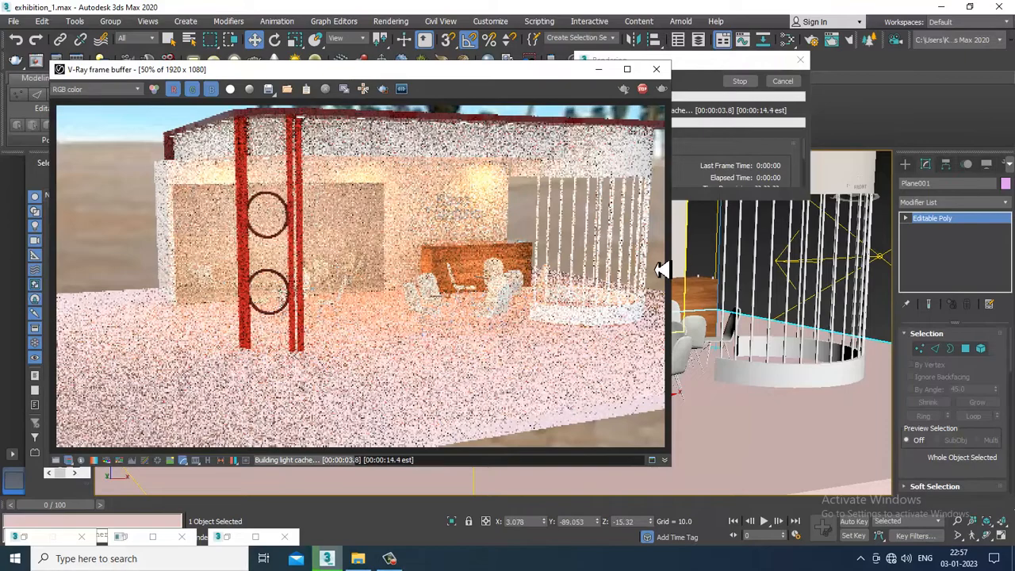
{"action": "key", "text": "Escape"}
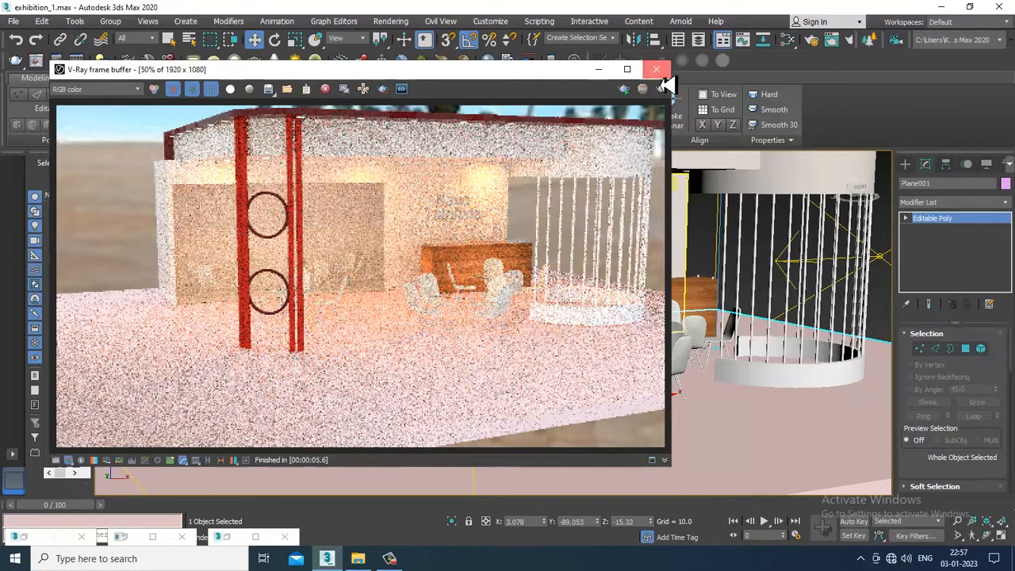
{"action": "left_click", "coordinate": [662, 73]}
Lower the dimming of the target light above the reception counter to 1322.2%
{"action": "middle_click_drag", "start_coordinate": [590, 245], "coordinate": [659, 236], "text": "alt"}
{"action": "scroll", "coordinate": [659, 236], "scroll_direction": "up", "scroll_amount": 2}
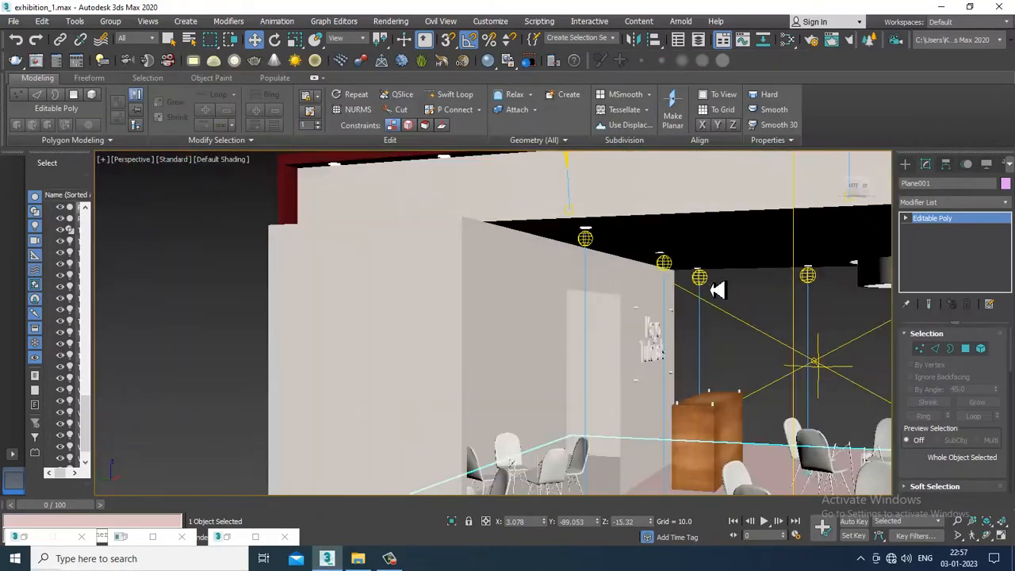
{"action": "left_click", "coordinate": [702, 283]}
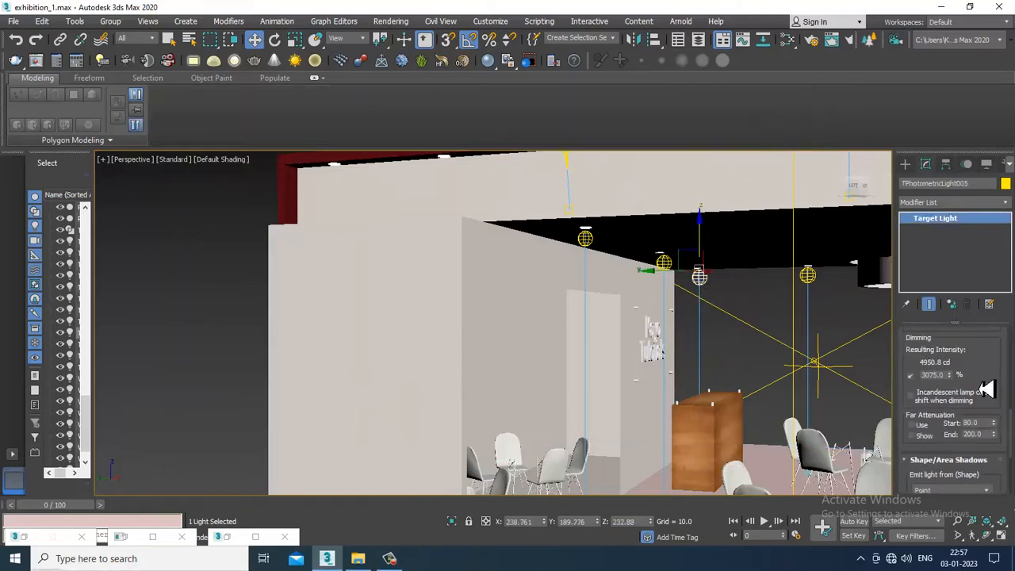
{"action": "left_click_drag", "start_coordinate": [957, 379], "coordinate": [965, 421]}
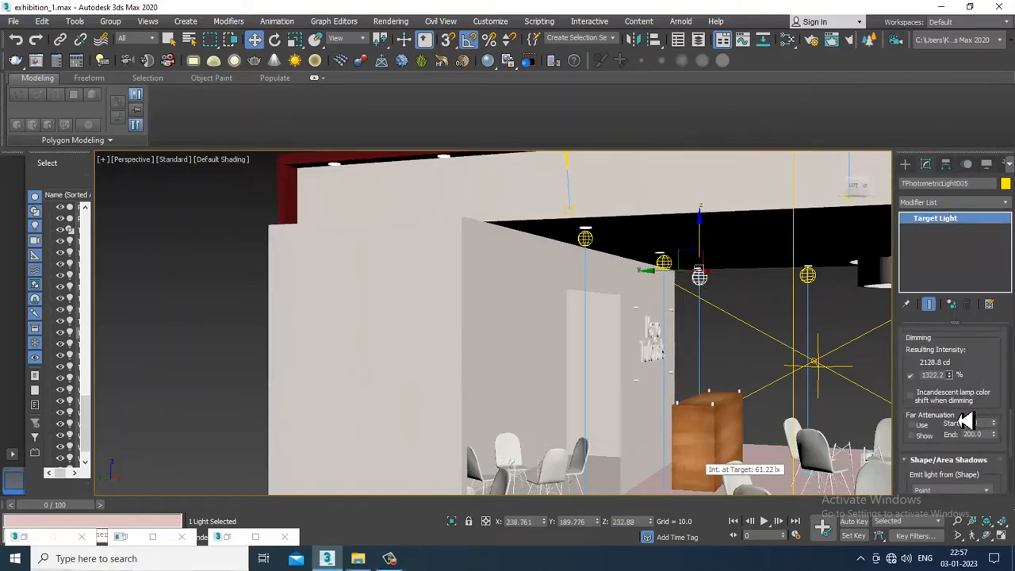
Run a V-Ray test render of the stall interior with the dimmed counter light, stop it and close the frame buffer
{"action": "middle_click_drag", "start_coordinate": [748, 345], "coordinate": [630, 268], "text": "alt"}
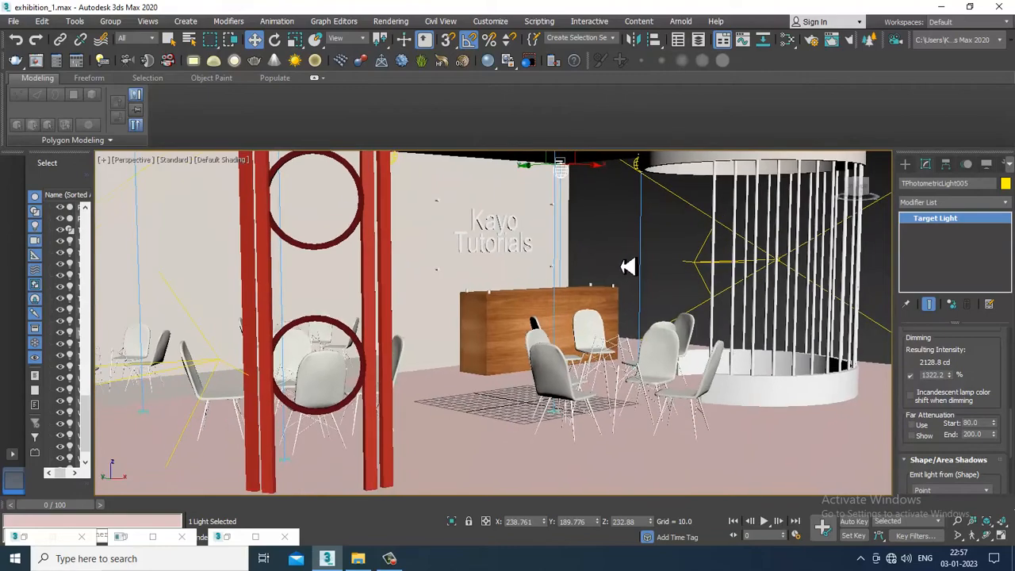
{"action": "key", "text": "shift+q"}
{"action": "key", "text": "shift+q"}
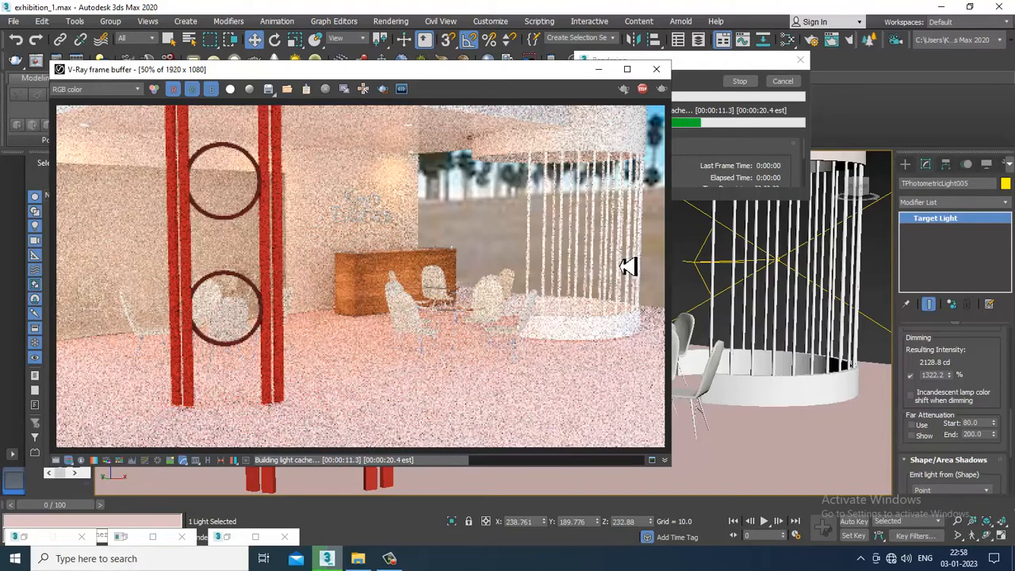
{"action": "key", "text": "Escape"}
{"action": "left_click", "coordinate": [656, 69]}
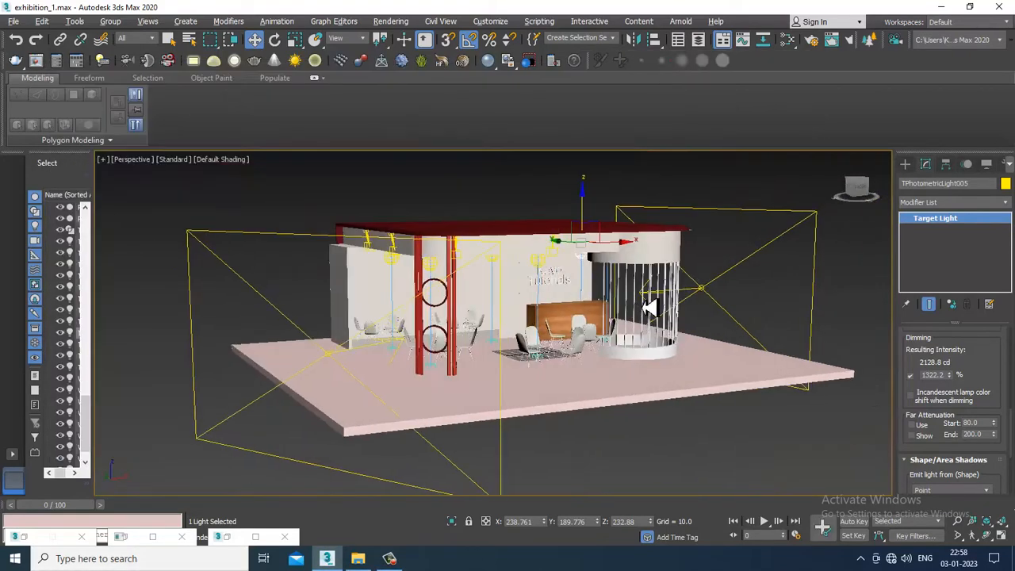
{"action": "scroll", "coordinate": [650, 307], "scroll_direction": "up", "scroll_amount": 5}
{"action": "key", "text": "m"}
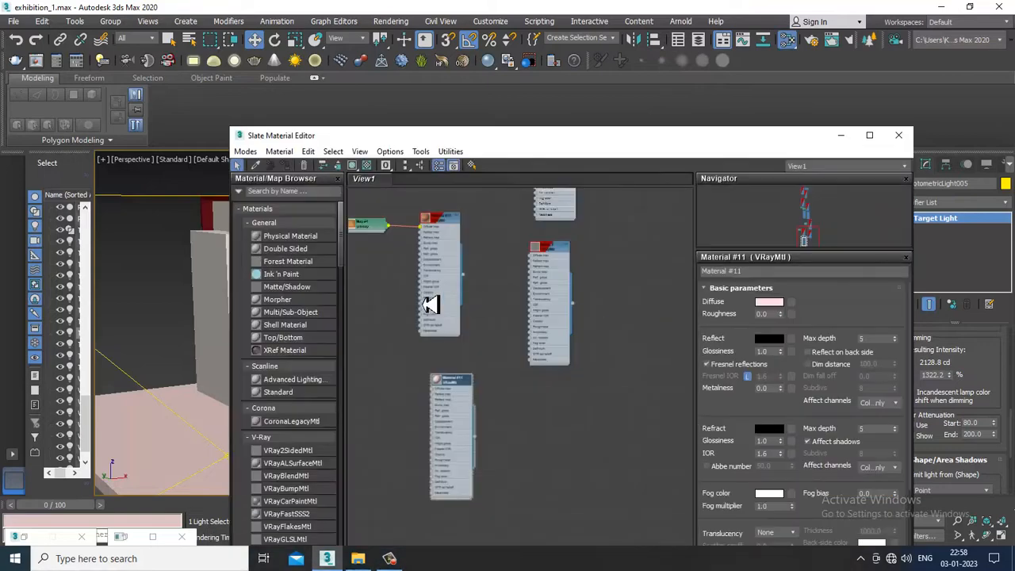
{"action": "middle_click_drag", "start_coordinate": [515, 217], "coordinate": [539, 437]}
{"action": "middle_click_drag", "start_coordinate": [549, 195], "coordinate": [560, 349]}
{"action": "scroll", "coordinate": [560, 346], "scroll_direction": "up", "scroll_amount": 1}
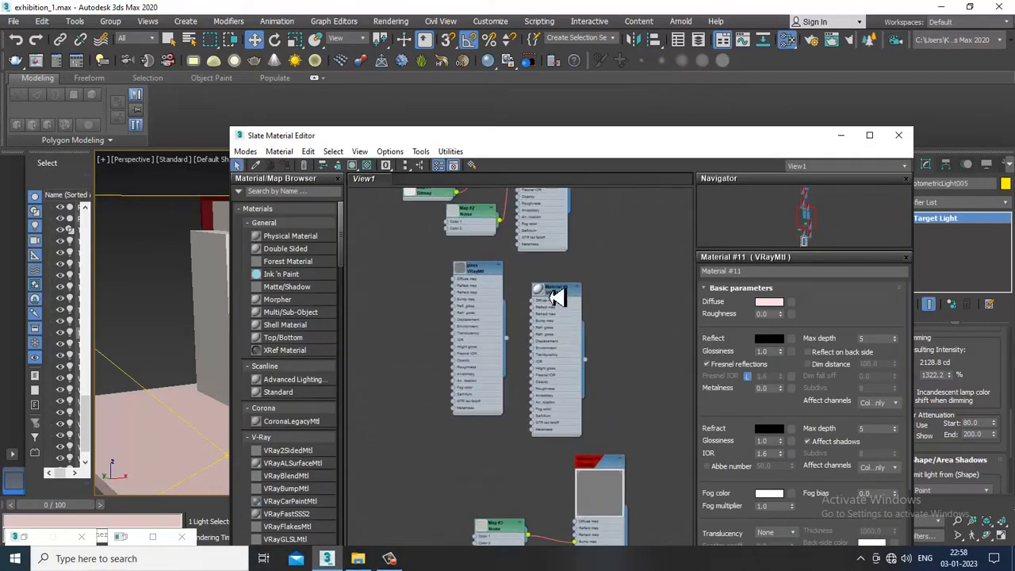
{"action": "double_click", "coordinate": [559, 292]}
{"action": "left_click", "coordinate": [769, 303]}
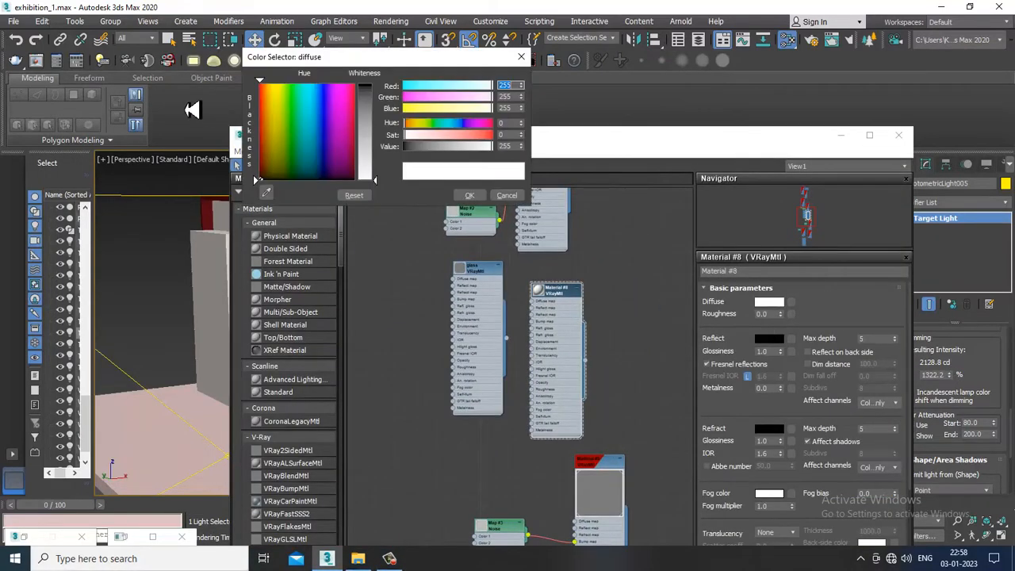
{"action": "left_click", "coordinate": [269, 127]}
{"action": "left_click_drag", "start_coordinate": [375, 177], "coordinate": [387, 93]}
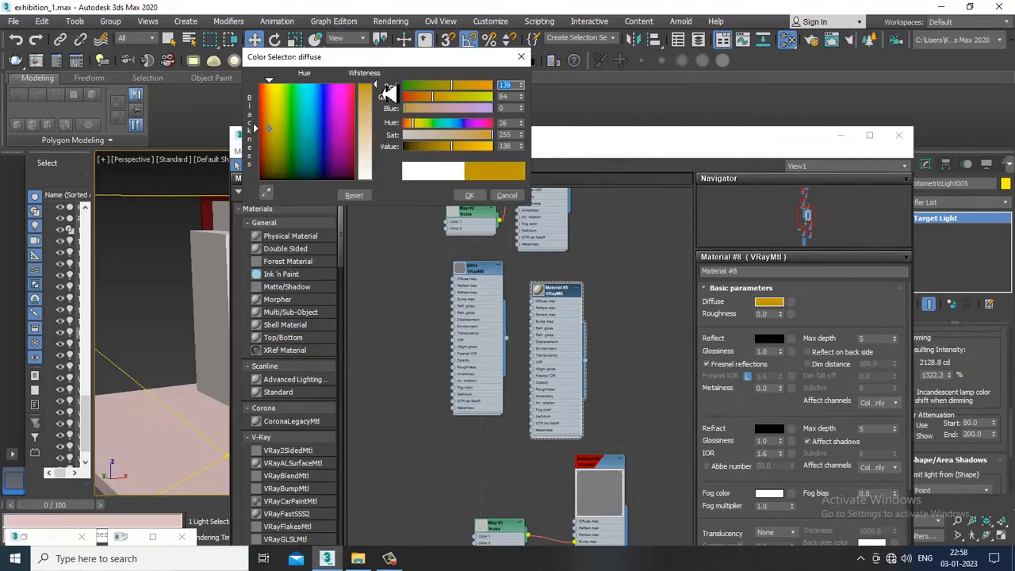
{"action": "left_click", "coordinate": [504, 200]}
Find the wall material, Material #4, in the material editor and set its diffuse color to a light warm beige
{"action": "middle_click_drag", "start_coordinate": [544, 288], "coordinate": [518, 421]}
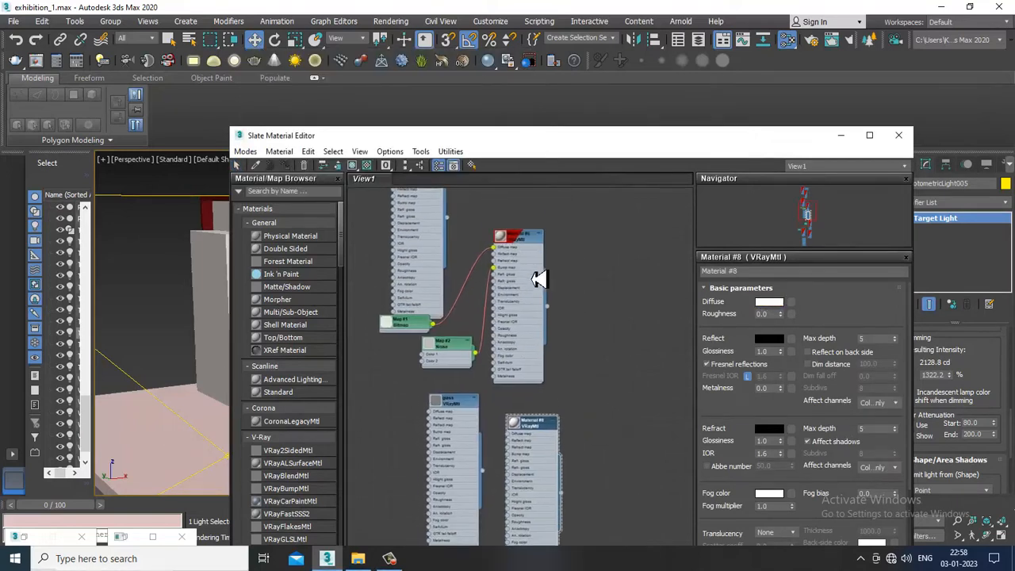
{"action": "double_click", "coordinate": [521, 241]}
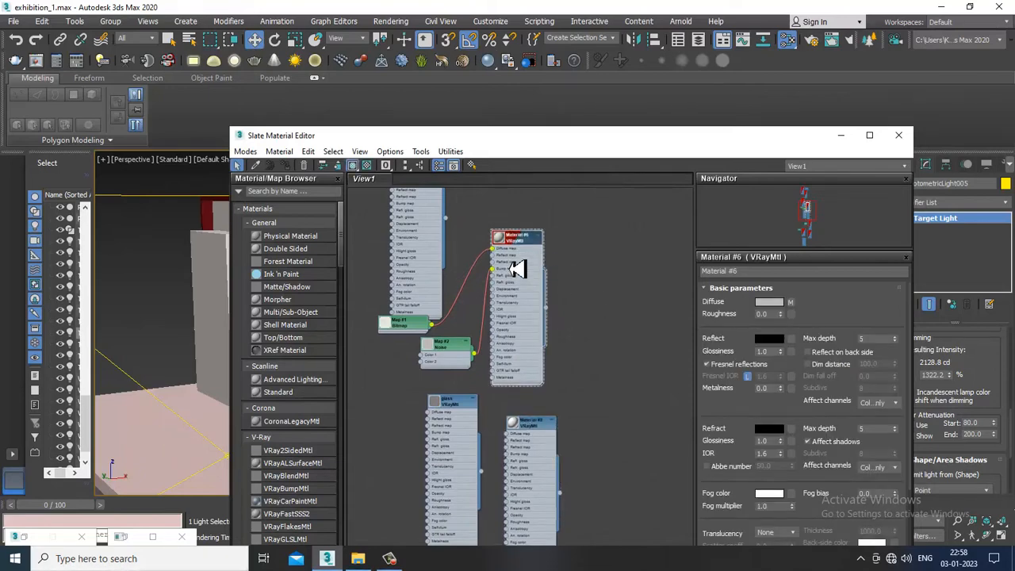
{"action": "middle_click_drag", "start_coordinate": [501, 229], "coordinate": [546, 390]}
{"action": "middle_click_drag", "start_coordinate": [564, 276], "coordinate": [579, 482]}
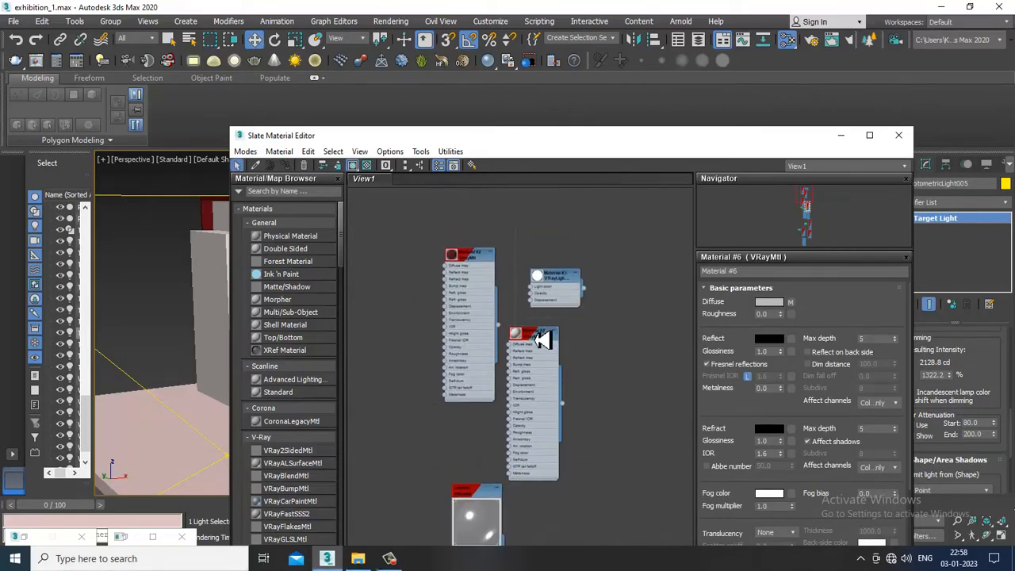
{"action": "double_click", "coordinate": [535, 339]}
{"action": "left_click", "coordinate": [520, 324]}
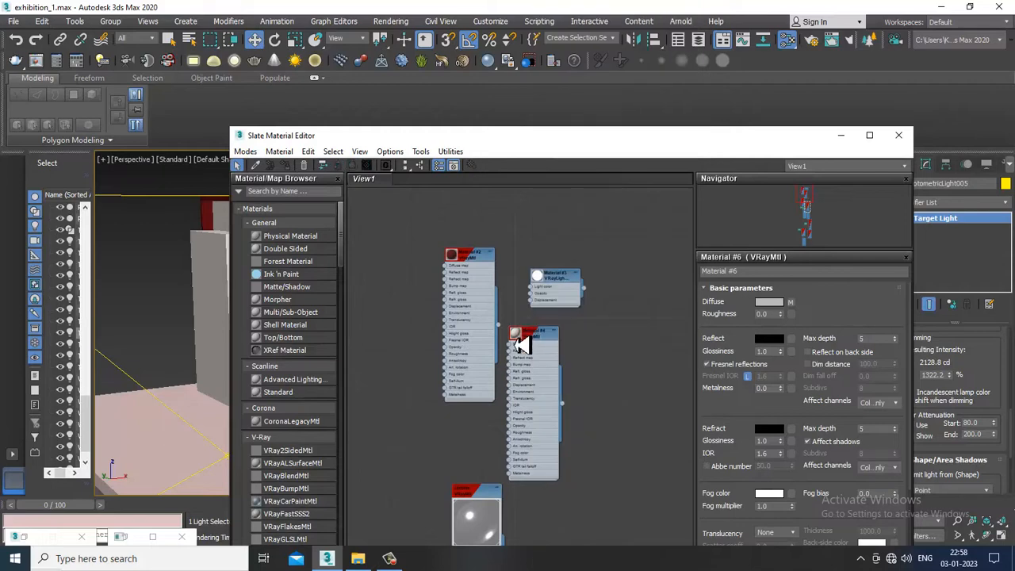
{"action": "double_click", "coordinate": [527, 341]}
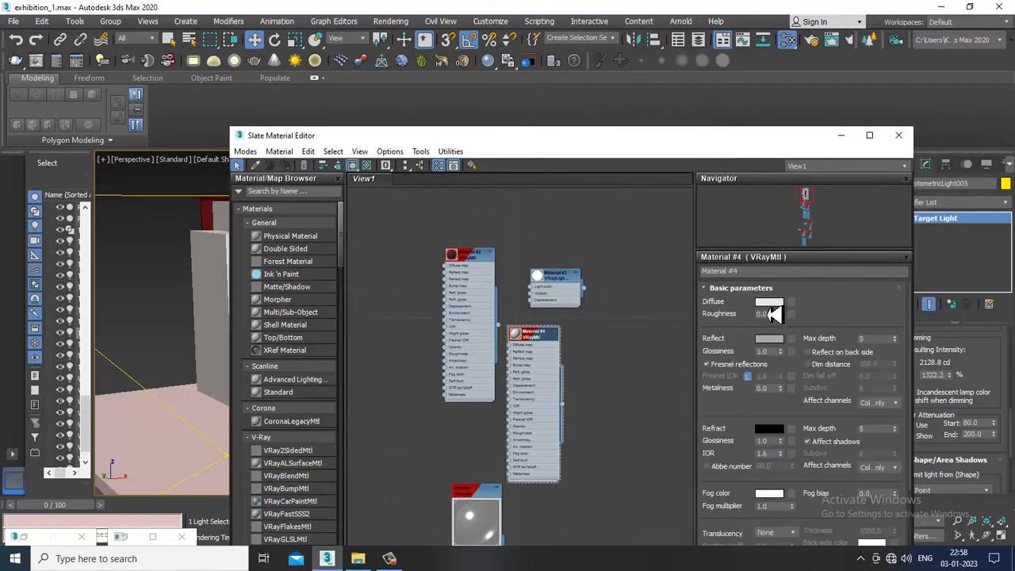
{"action": "left_click", "coordinate": [769, 302]}
{"action": "mouse_move", "coordinate": [376, 139]}
{"action": "left_mouse_down"}
{"action": "mouse_move", "coordinate": [386, 95]}
{"action": "mouse_move", "coordinate": [386, 151]}
{"action": "left_mouse_up"}
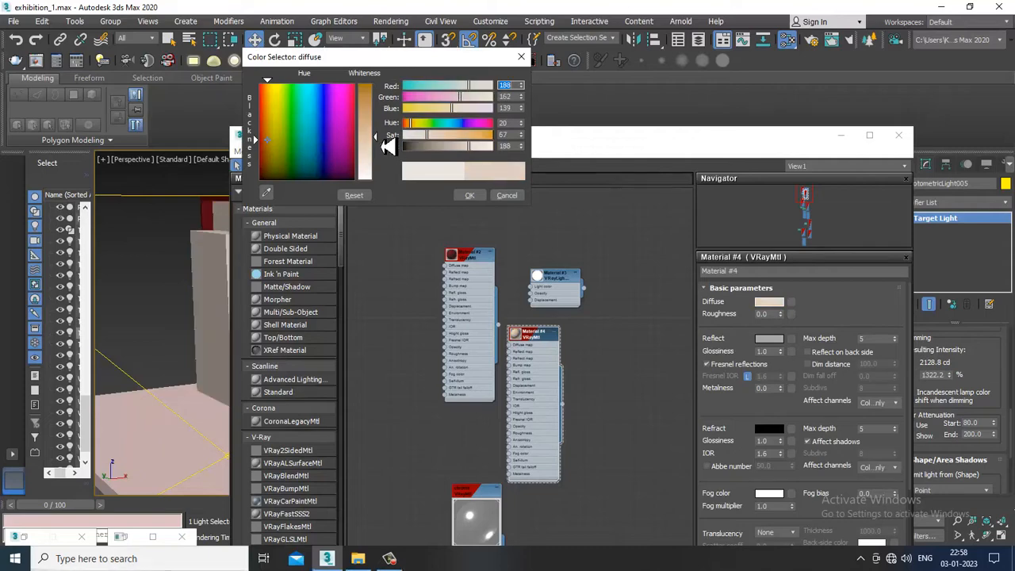
{"action": "left_click", "coordinate": [471, 196]}
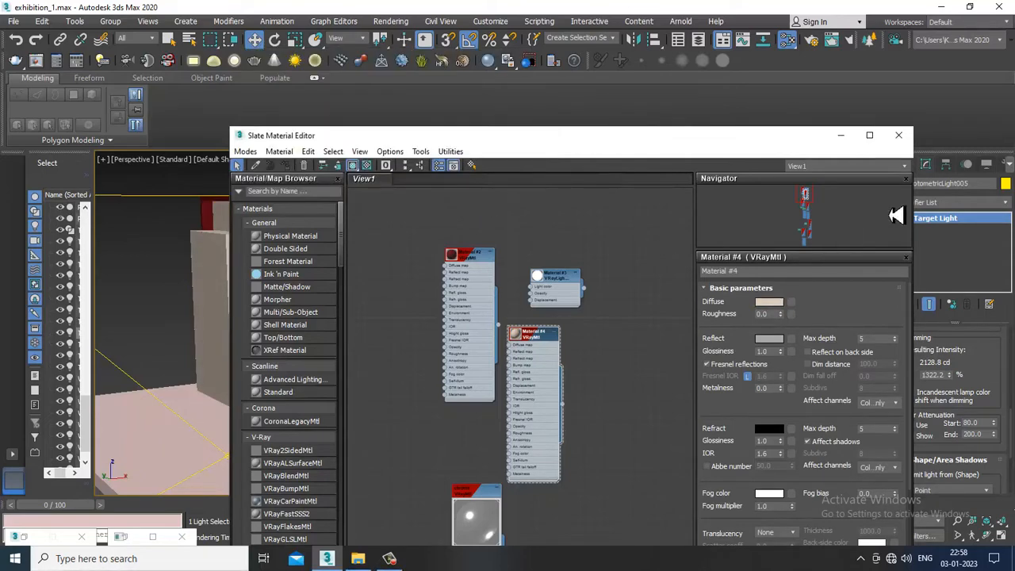
Run a short V-Ray test render of the stall interior with the beige walls and close the frame buffer
{"action": "left_click", "coordinate": [843, 138]}
{"action": "middle_click_drag", "start_coordinate": [674, 376], "coordinate": [707, 362], "text": "alt"}
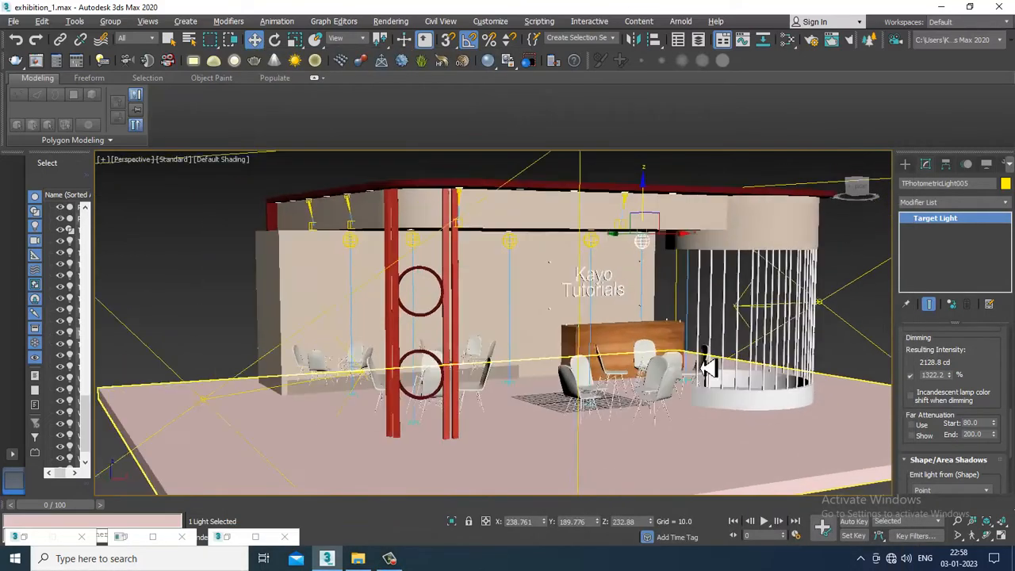
{"action": "scroll", "coordinate": [629, 342], "scroll_direction": "up", "scroll_amount": 4}
{"action": "scroll", "coordinate": [626, 343], "scroll_direction": "down", "scroll_amount": 2}
{"action": "key", "text": "shift+q"}
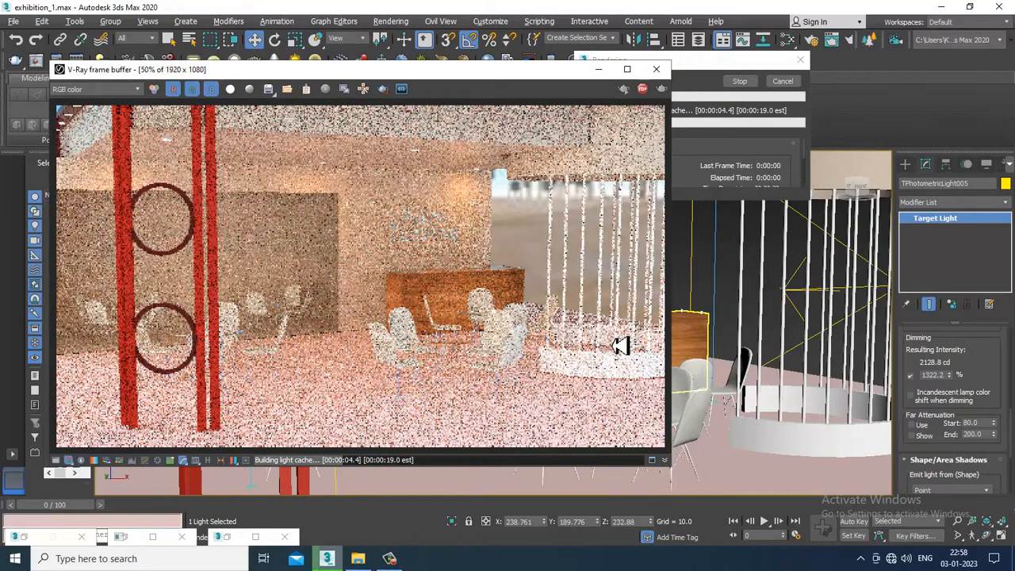
{"action": "left_click", "coordinate": [655, 69]}
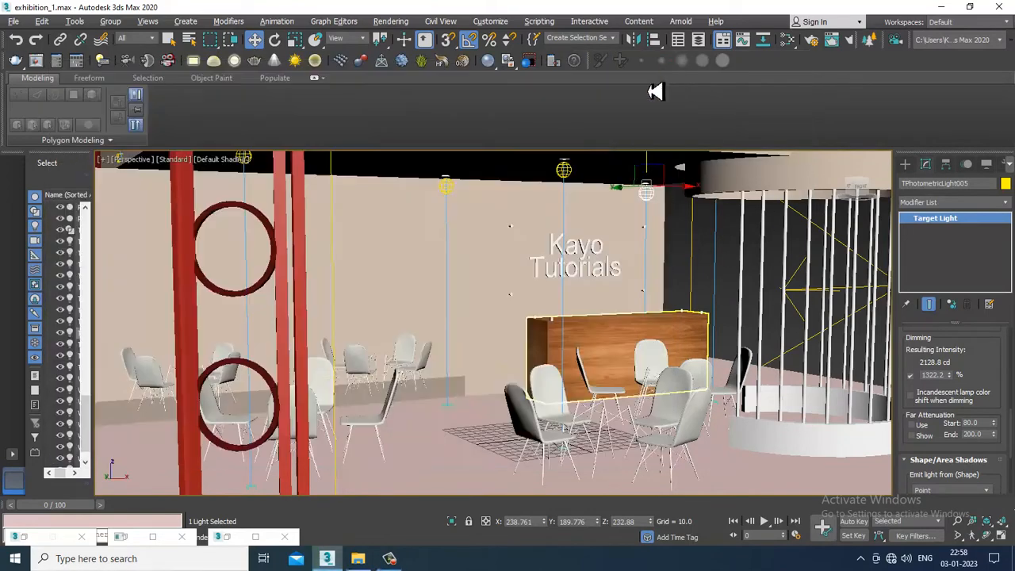
Select the floor plane, find its Material #11 in the material editor and set the diffuse color to pure white (255, 255, 255)
{"action": "left_click", "coordinate": [423, 476]}
{"action": "key", "text": "m"}
{"action": "middle_click_drag", "start_coordinate": [458, 449], "coordinate": [462, 238]}
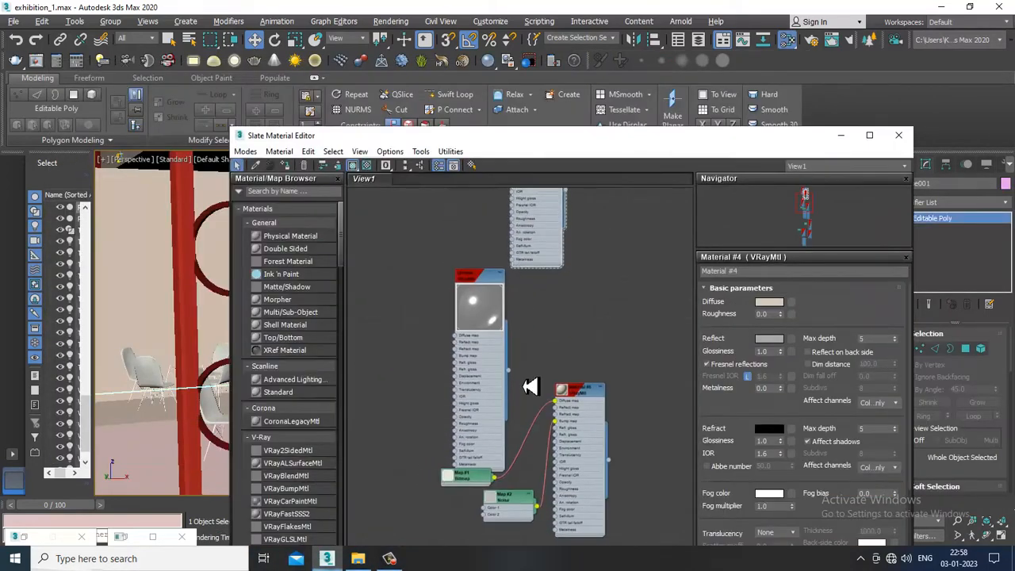
{"action": "middle_click_drag", "start_coordinate": [557, 483], "coordinate": [499, 229]}
{"action": "middle_click_drag", "start_coordinate": [560, 436], "coordinate": [531, 275]}
{"action": "middle_click_drag", "start_coordinate": [471, 545], "coordinate": [473, 376]}
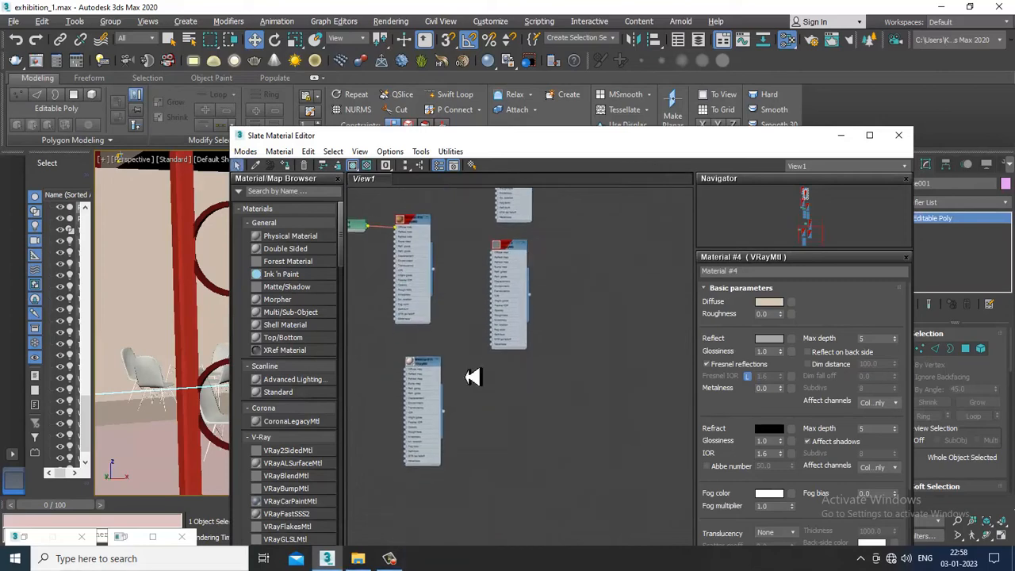
{"action": "double_click", "coordinate": [423, 364]}
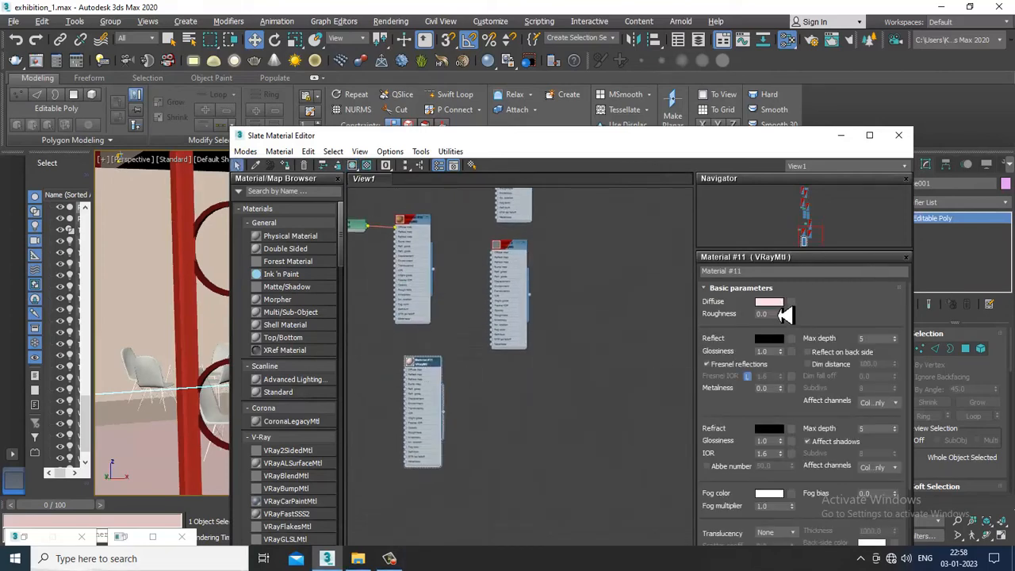
{"action": "left_click", "coordinate": [780, 308]}
{"action": "left_click_drag", "start_coordinate": [408, 146], "coordinate": [398, 183]}
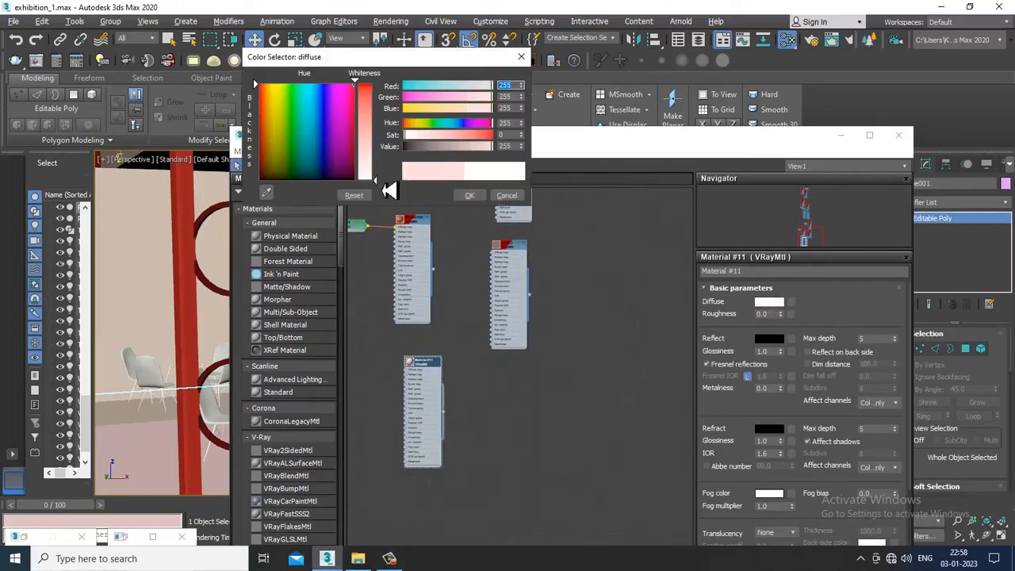
{"action": "left_click", "coordinate": [470, 195]}
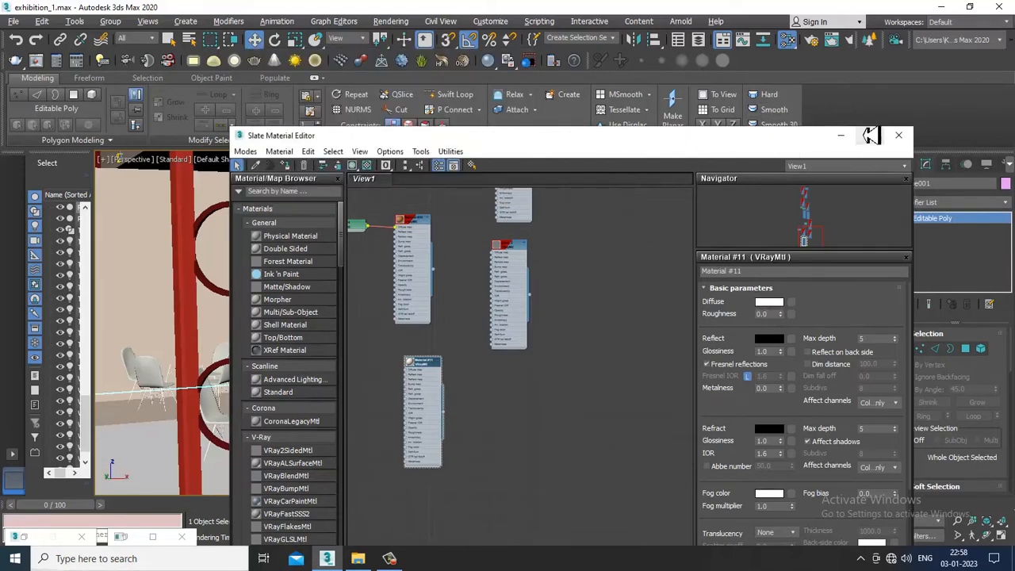
{"action": "left_click", "coordinate": [898, 135]}
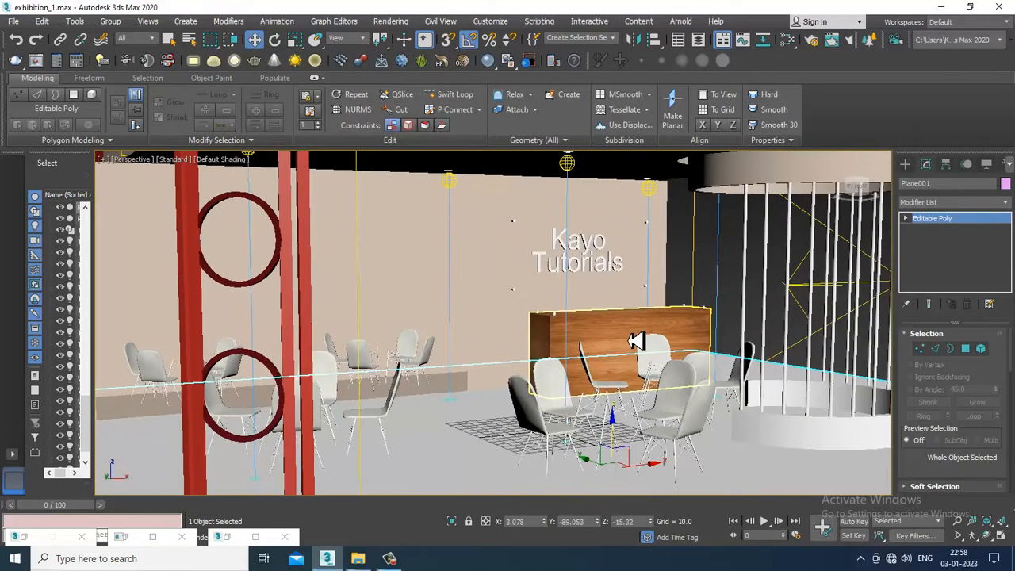
Run a V-Ray test render of the stall with the white floor, stop it and close the frame buffer
{"action": "key", "text": "shift+q"}
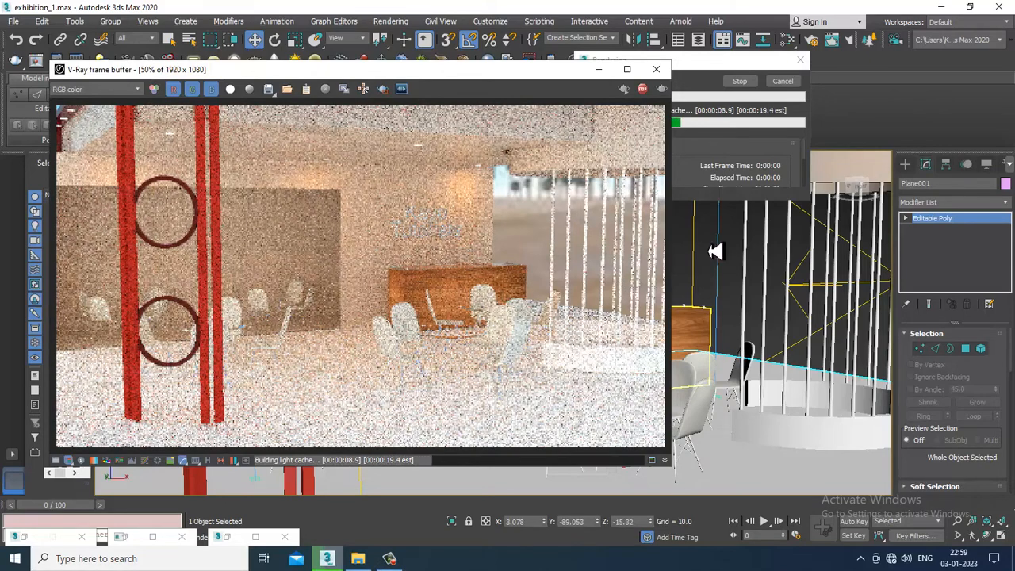
{"action": "left_click", "coordinate": [642, 88]}
{"action": "left_click", "coordinate": [656, 69]}
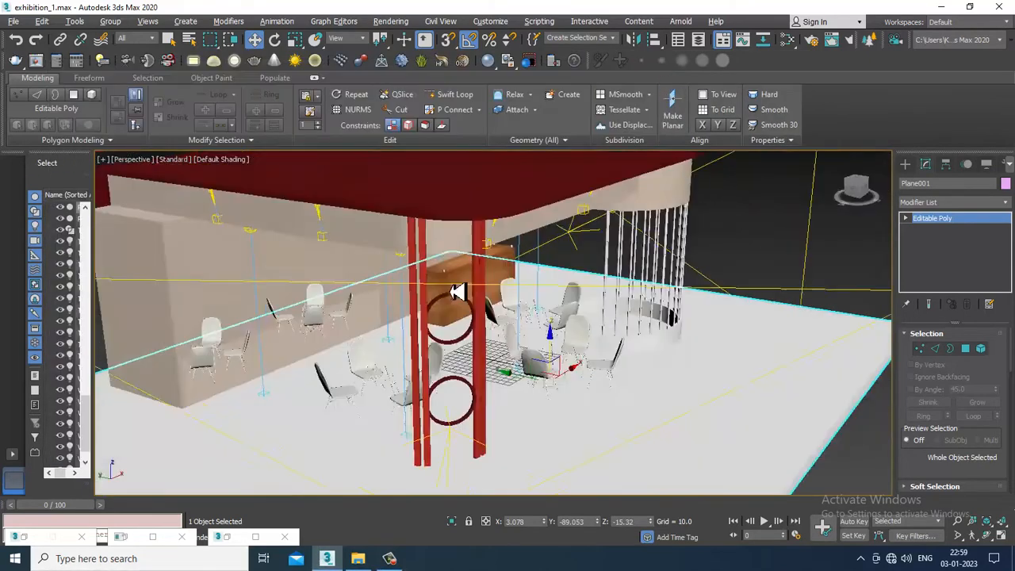
Draw an open bracket-shaped line in the Left view as a door handle, projecting from the front face of the door panel
{"action": "scroll", "coordinate": [458, 292], "scroll_direction": "up", "scroll_amount": 2}
{"action": "middle_click_drag", "start_coordinate": [238, 281], "coordinate": [456, 270]}
{"action": "left_click", "coordinate": [453, 269]}
{"action": "key", "text": "alt+w"}
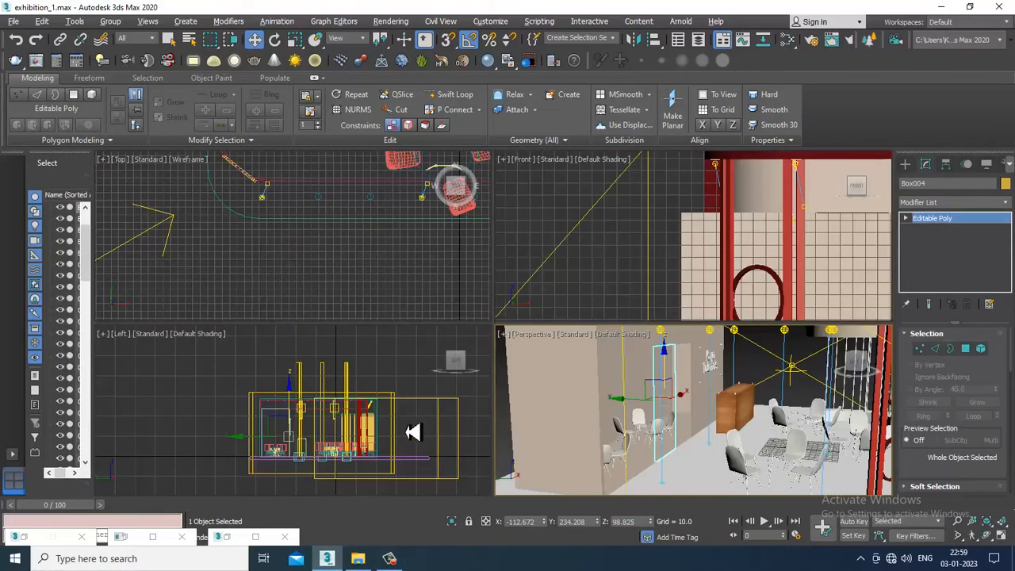
{"action": "middle_click_drag", "start_coordinate": [388, 428], "coordinate": [362, 408]}
{"action": "middle_click_drag", "start_coordinate": [706, 253], "coordinate": [667, 245]}
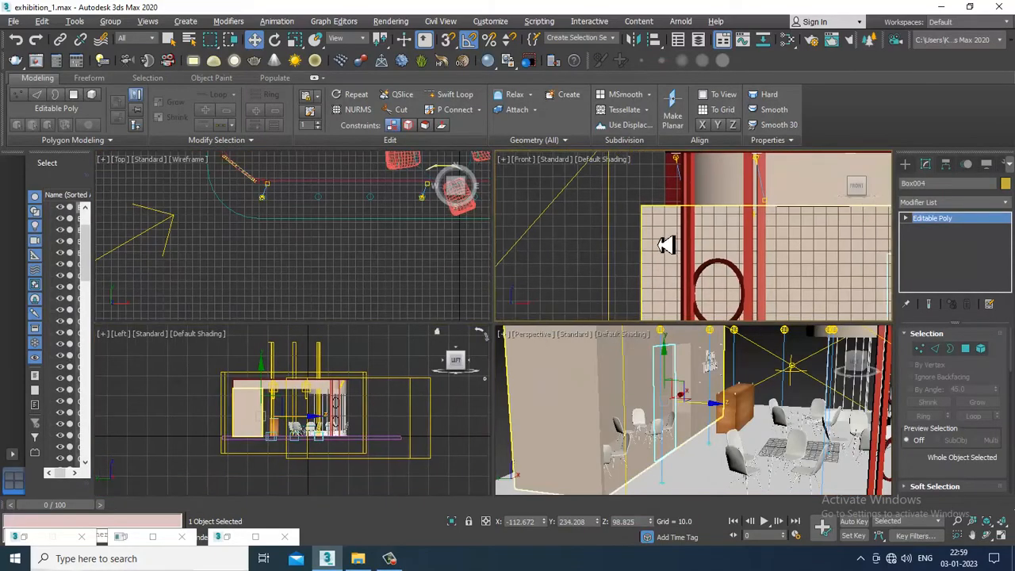
{"action": "key", "text": "alt+w"}
{"action": "scroll", "coordinate": [684, 260], "scroll_direction": "down", "scroll_amount": 5}
{"action": "key", "text": "alt+w"}
{"action": "middle_click_drag", "start_coordinate": [376, 409], "coordinate": [351, 402]}
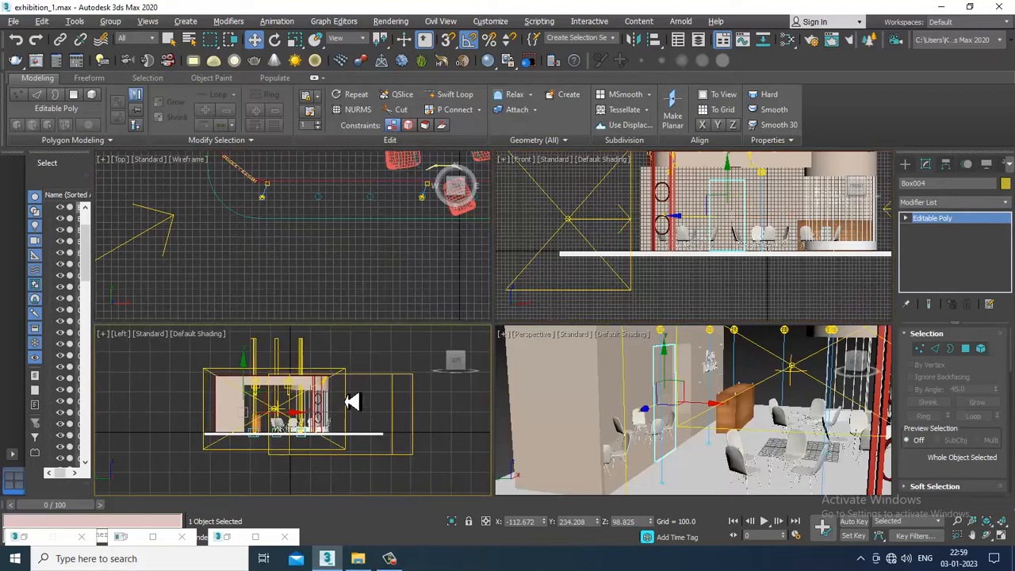
{"action": "scroll", "coordinate": [351, 400], "scroll_direction": "up", "scroll_amount": 3}
{"action": "key", "text": "alt+w"}
{"action": "scroll", "coordinate": [389, 340], "scroll_direction": "up", "scroll_amount": 2}
{"action": "scroll", "coordinate": [401, 340], "scroll_direction": "down", "scroll_amount": 2}
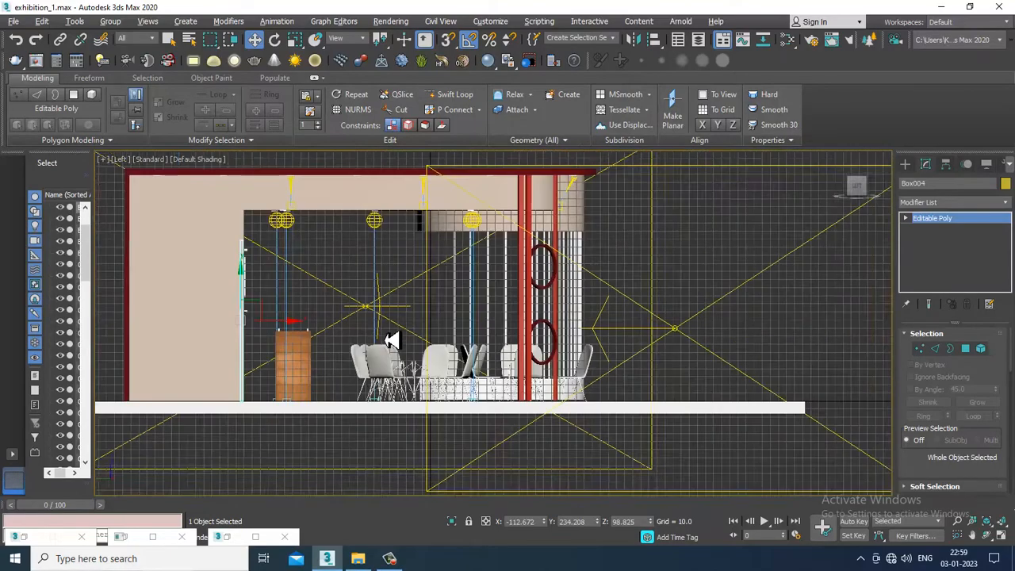
{"action": "scroll", "coordinate": [255, 334], "scroll_direction": "up", "scroll_amount": 3}
{"action": "middle_click_drag", "start_coordinate": [256, 333], "coordinate": [480, 342]}
{"action": "left_click", "coordinate": [906, 164]}
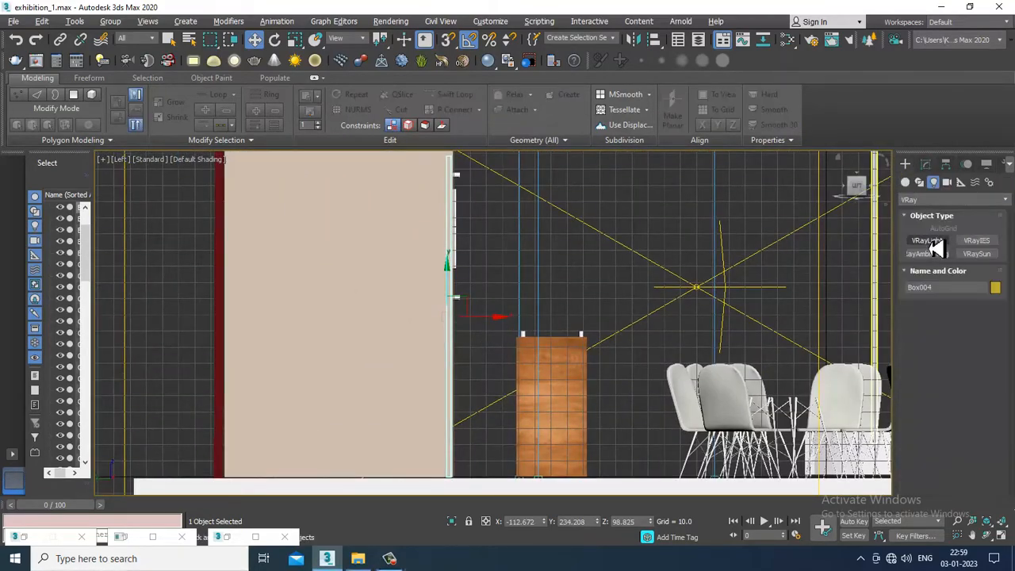
{"action": "left_click", "coordinate": [919, 181]}
{"action": "left_click", "coordinate": [927, 251]}
{"action": "scroll", "coordinate": [497, 293], "scroll_direction": "up", "scroll_amount": 2}
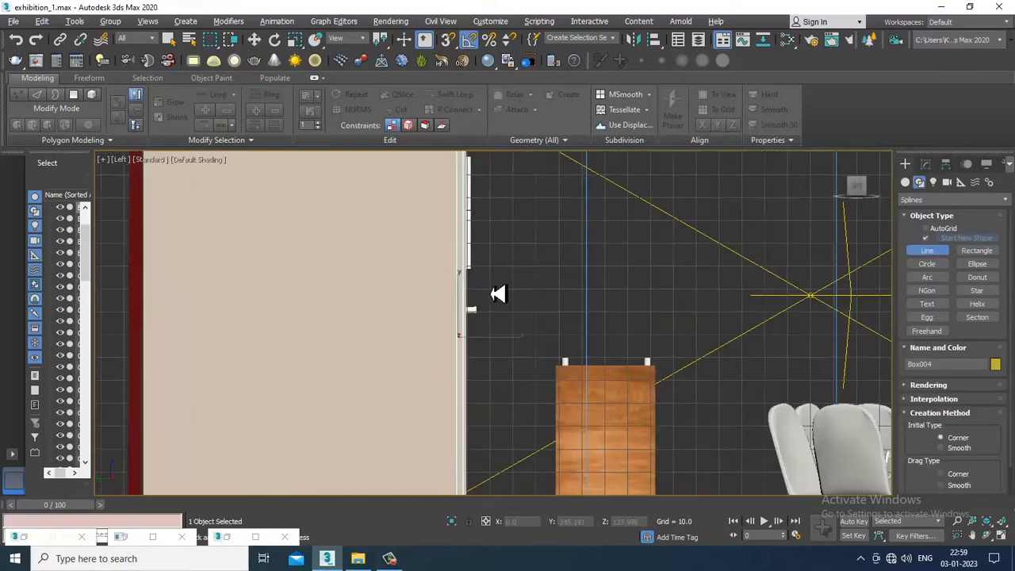
{"action": "left_click", "coordinate": [461, 263]}
{"action": "left_click", "coordinate": [483, 263], "text": "shift"}
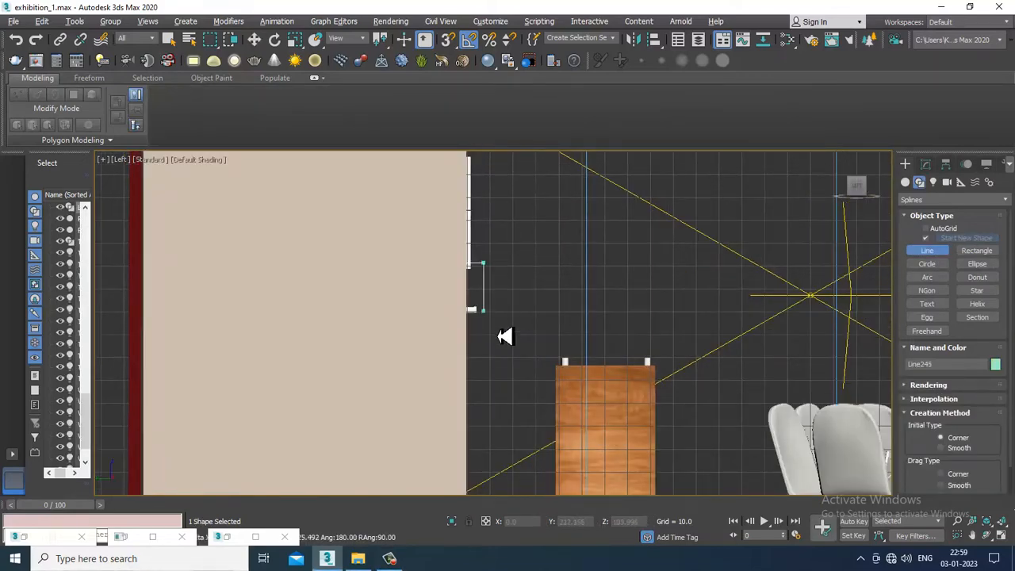
{"action": "left_click", "coordinate": [476, 358], "text": "shift"}
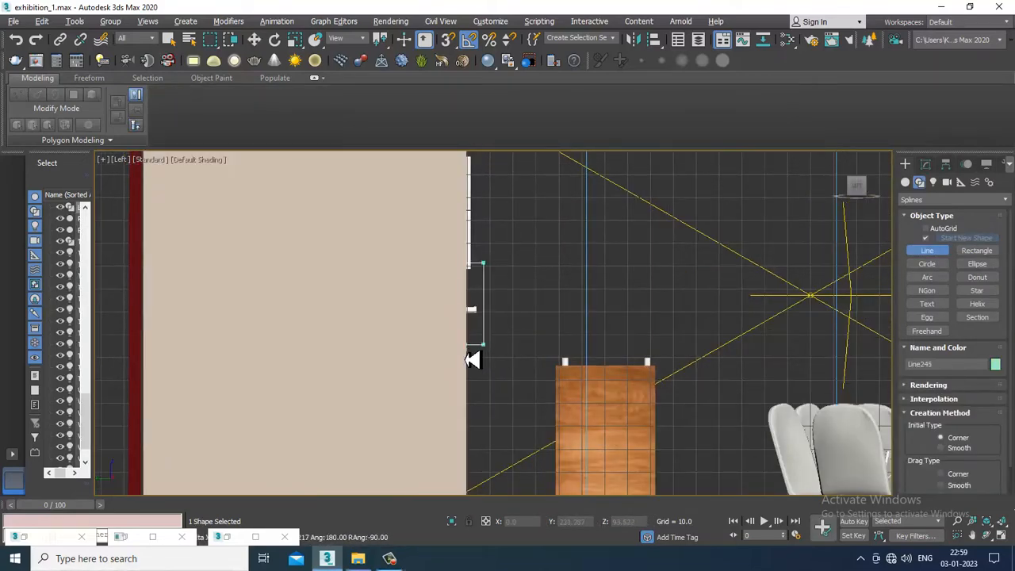
Fillet the two outer corner vertices of the handle line to round its bends
{"action": "key", "text": "1"}
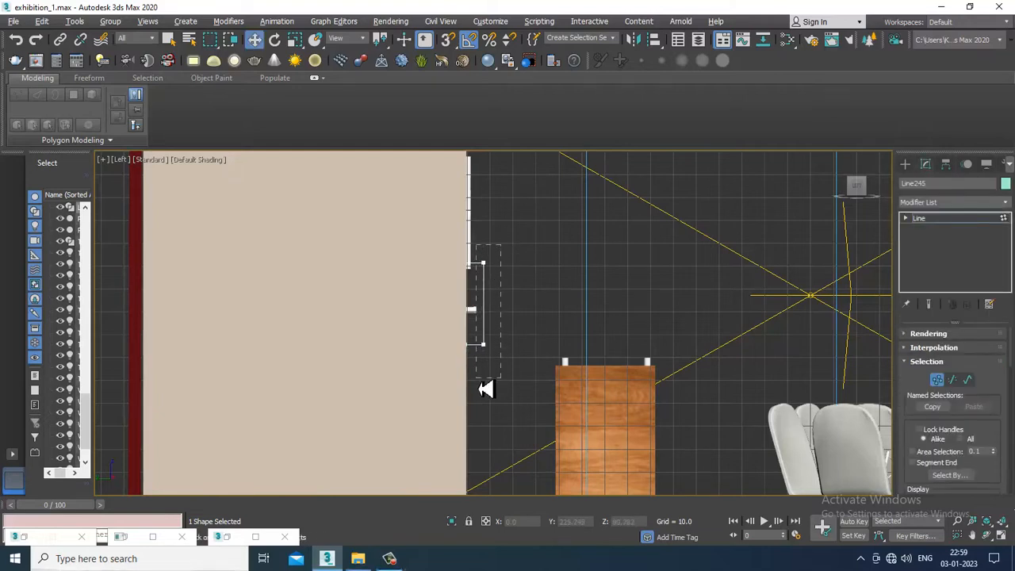
{"action": "left_click_drag", "start_coordinate": [481, 387], "coordinate": [481, 386]}
{"action": "scroll", "coordinate": [926, 446], "scroll_direction": "down", "scroll_amount": 6}
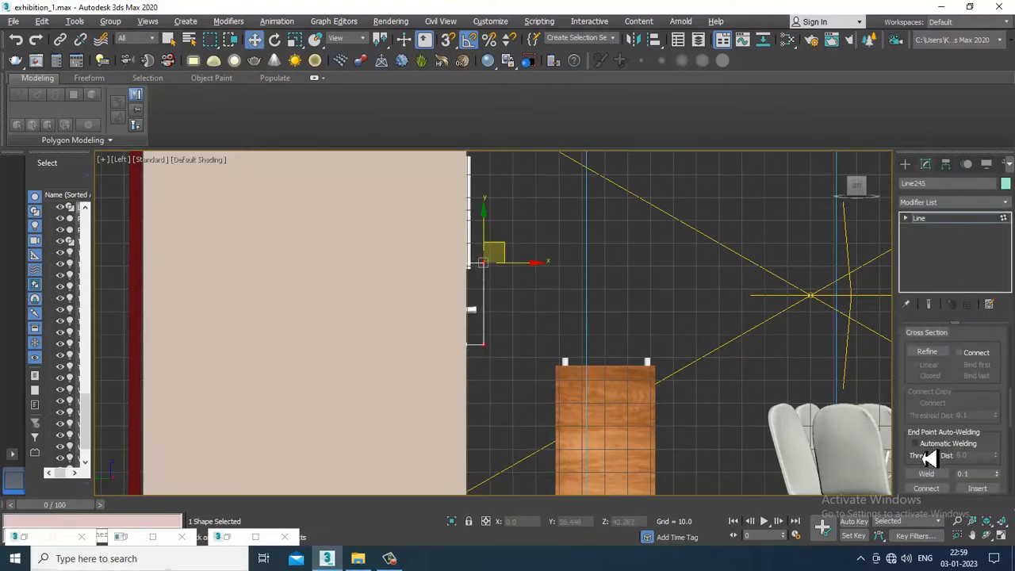
{"action": "scroll", "coordinate": [929, 468], "scroll_direction": "down", "scroll_amount": 5}
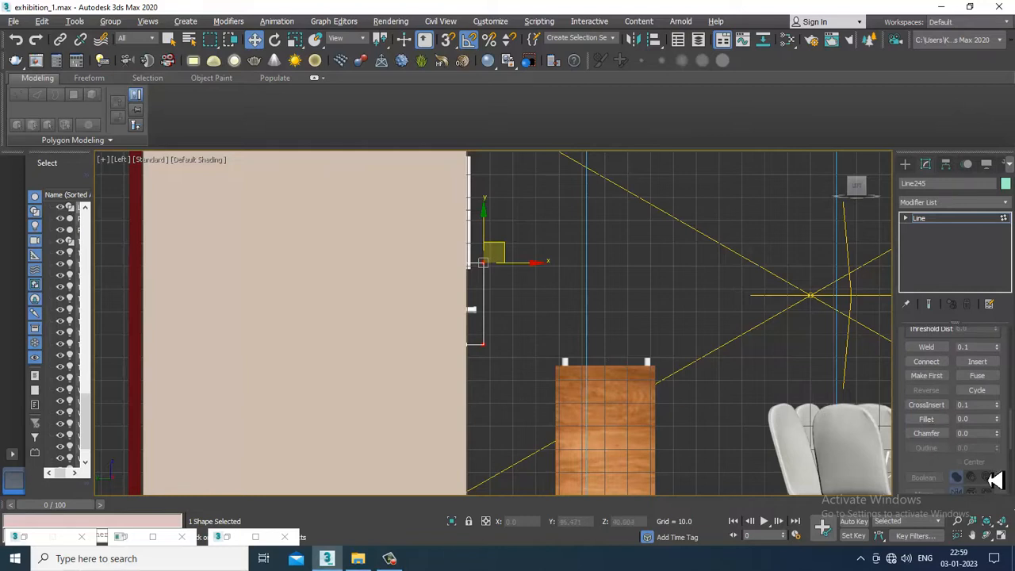
{"action": "left_click", "coordinate": [927, 418]}
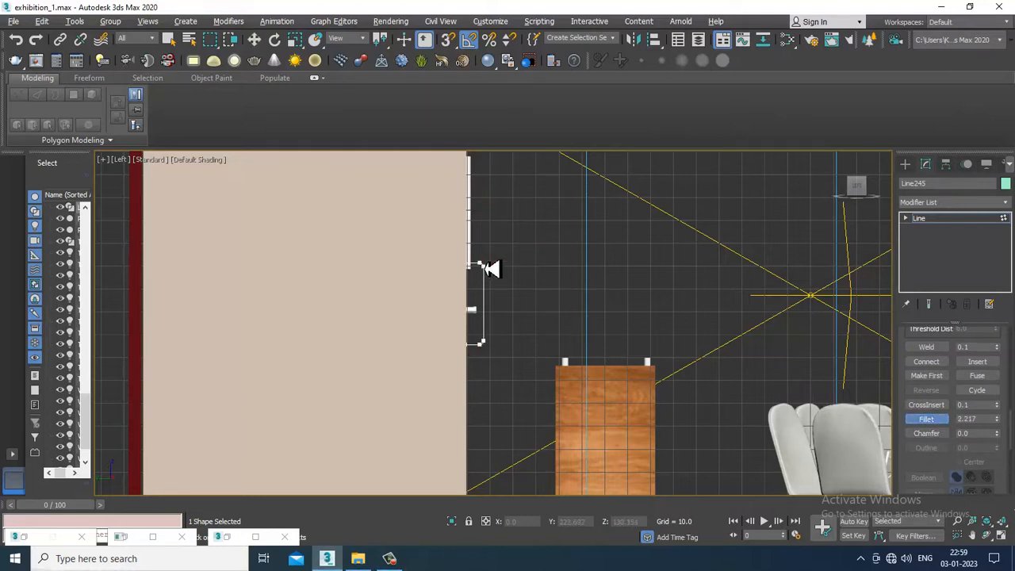
{"action": "left_click", "coordinate": [938, 222]}
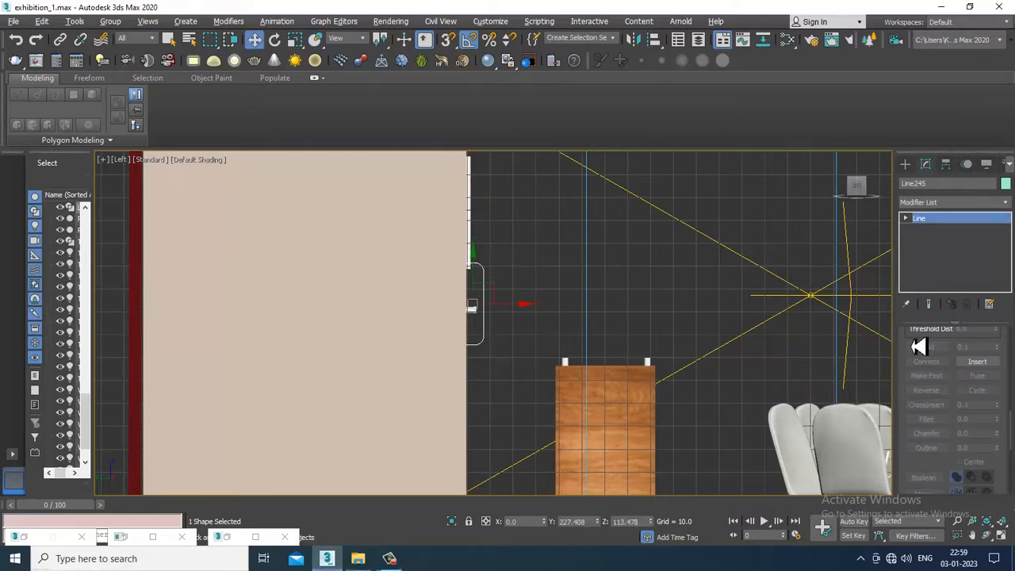
Enable the handle line's radial thickness in the viewport and set the thickness to 2.31
{"action": "scroll", "coordinate": [916, 349], "scroll_direction": "up", "scroll_amount": 5}
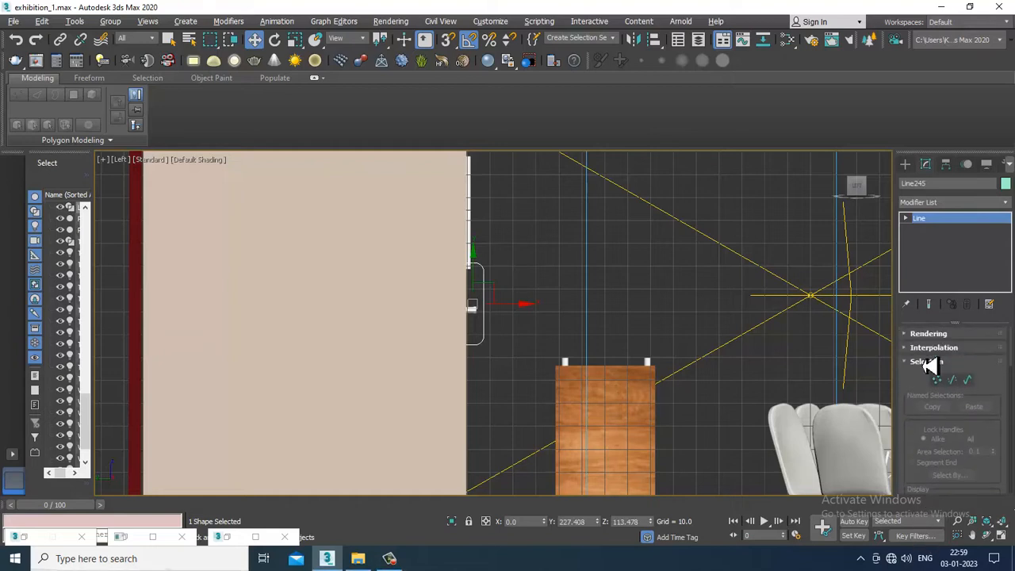
{"action": "left_click", "coordinate": [913, 336]}
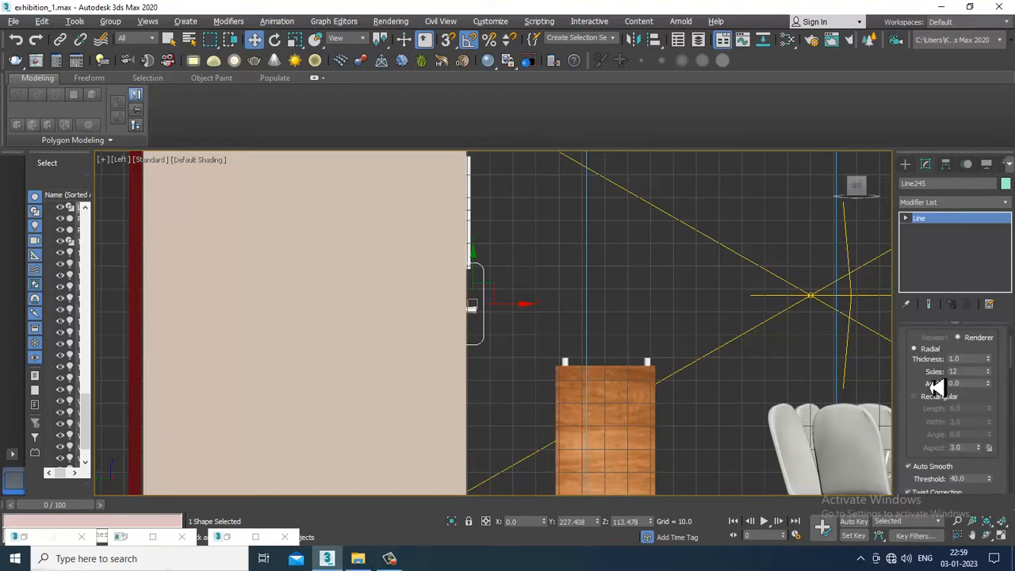
{"action": "scroll", "coordinate": [918, 351], "scroll_direction": "up", "scroll_amount": 2}
{"action": "left_click", "coordinate": [924, 350]}
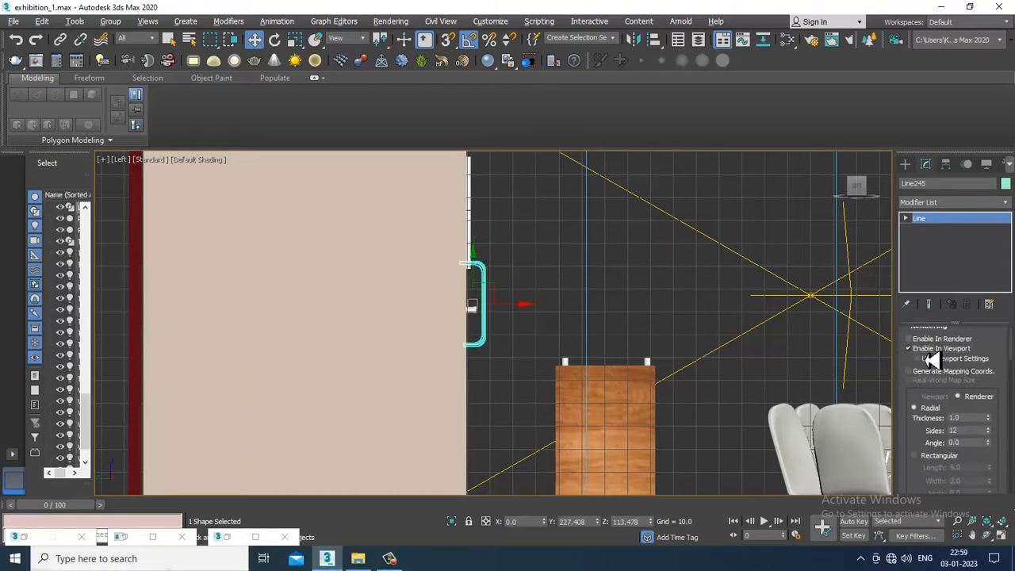
{"action": "left_click_drag", "start_coordinate": [995, 426], "coordinate": [1001, 345]}
Find the chrome material in the material editor and assign it to the door handle
{"action": "key", "text": "alt+w"}
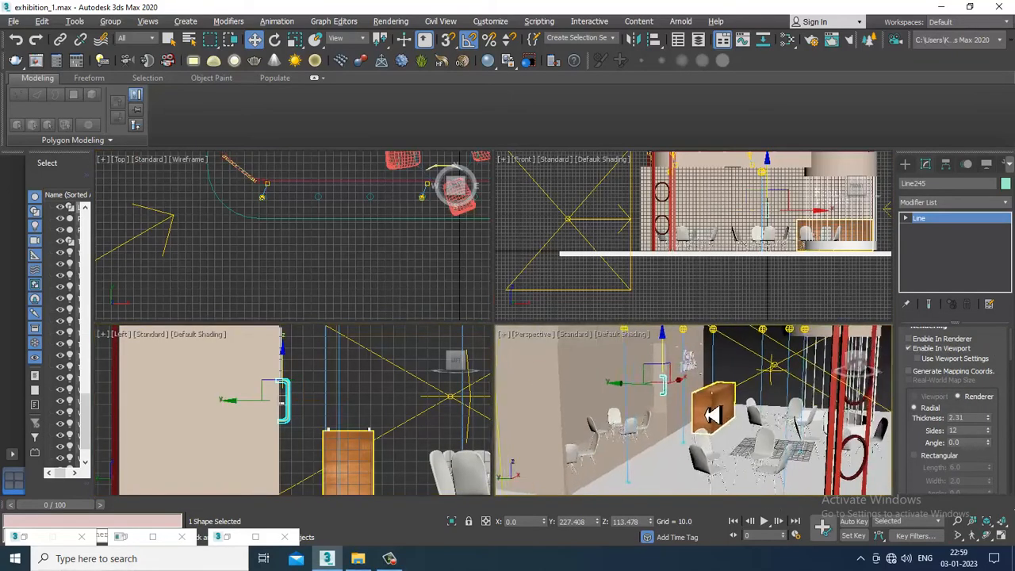
{"action": "key", "text": "alt+w"}
{"action": "scroll", "coordinate": [525, 345], "scroll_direction": "up", "scroll_amount": 6}
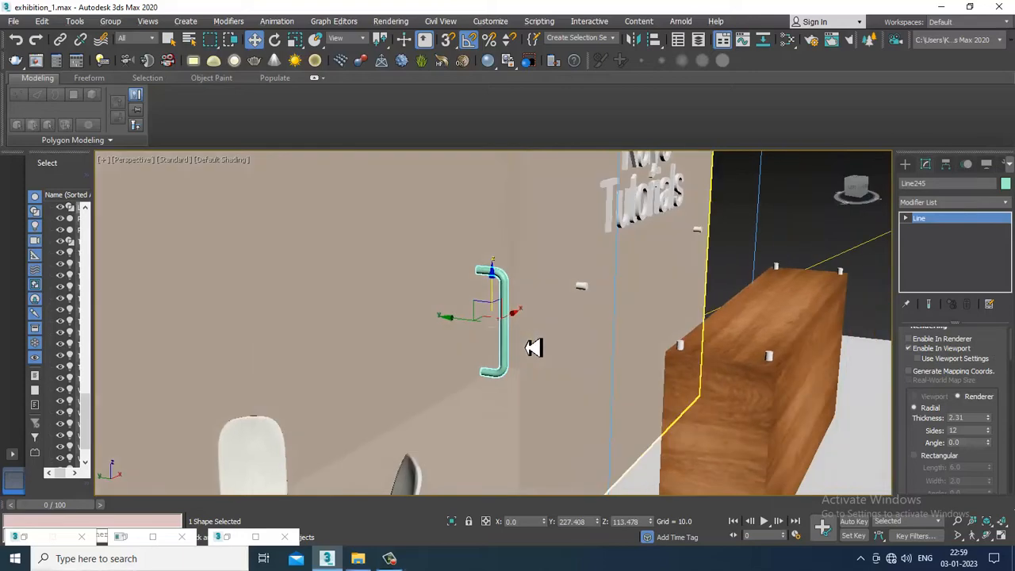
{"action": "key", "text": "m"}
{"action": "scroll", "coordinate": [537, 351], "scroll_direction": "up", "scroll_amount": 3}
{"action": "middle_click_drag", "start_coordinate": [533, 402], "coordinate": [525, 469]}
{"action": "middle_click_drag", "start_coordinate": [498, 213], "coordinate": [483, 372]}
{"action": "double_click", "coordinate": [474, 352]}
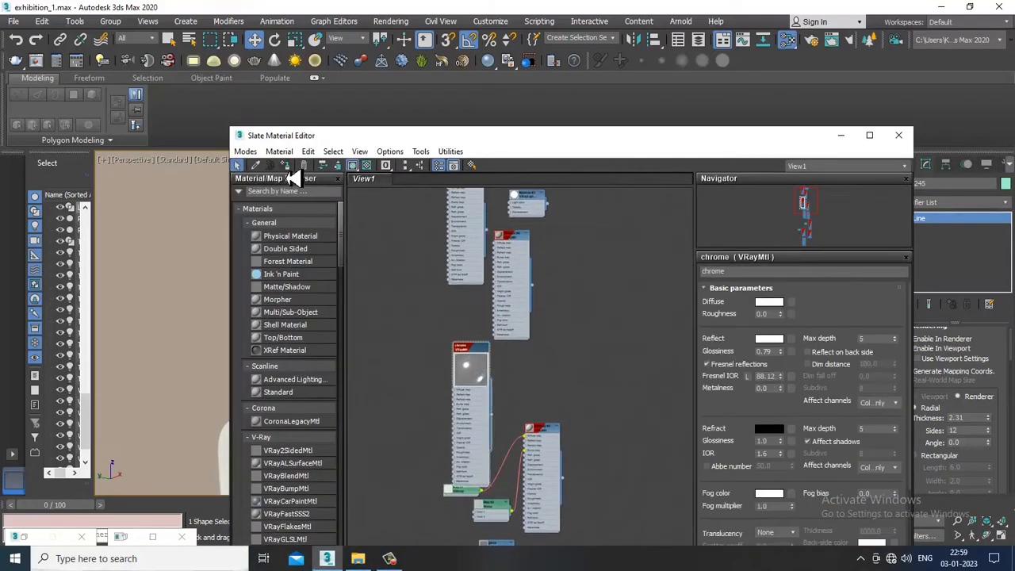
{"action": "left_click", "coordinate": [842, 135]}
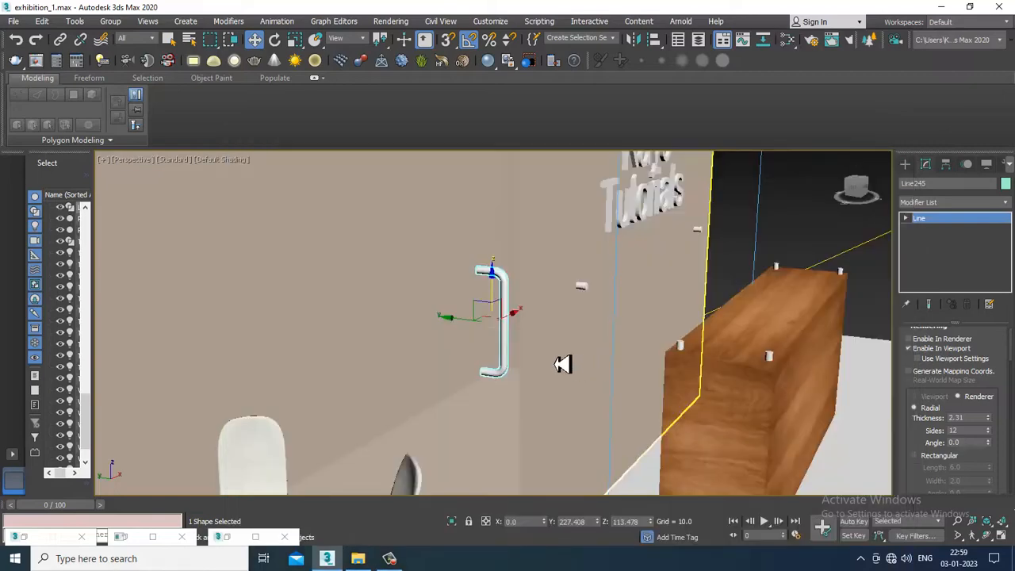
Convert the door handle line to an editable poly
{"action": "right_click", "coordinate": [512, 294]}
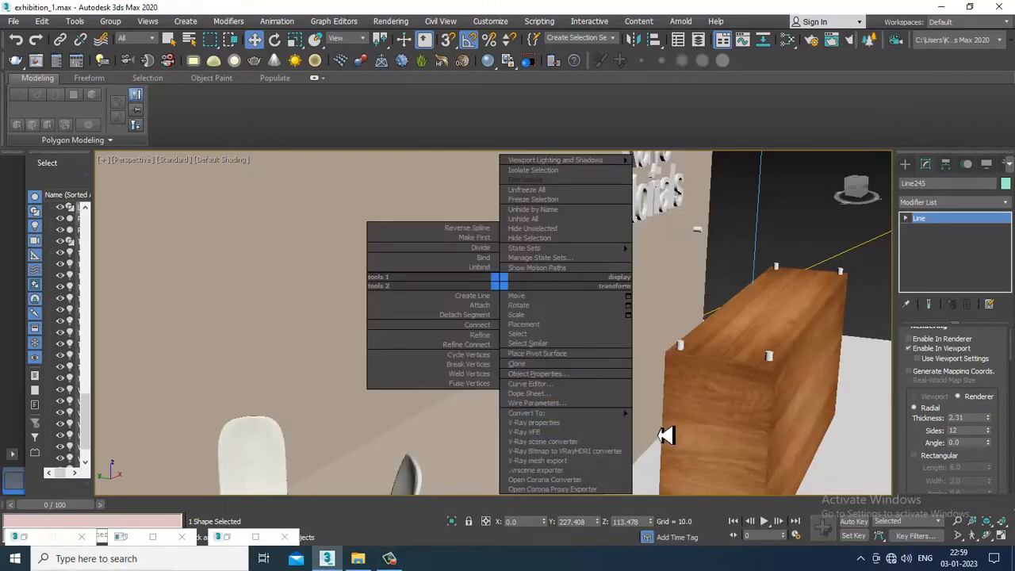
{"action": "mouse_move", "coordinate": [620, 413]}
{"action": "left_click", "coordinate": [691, 434]}
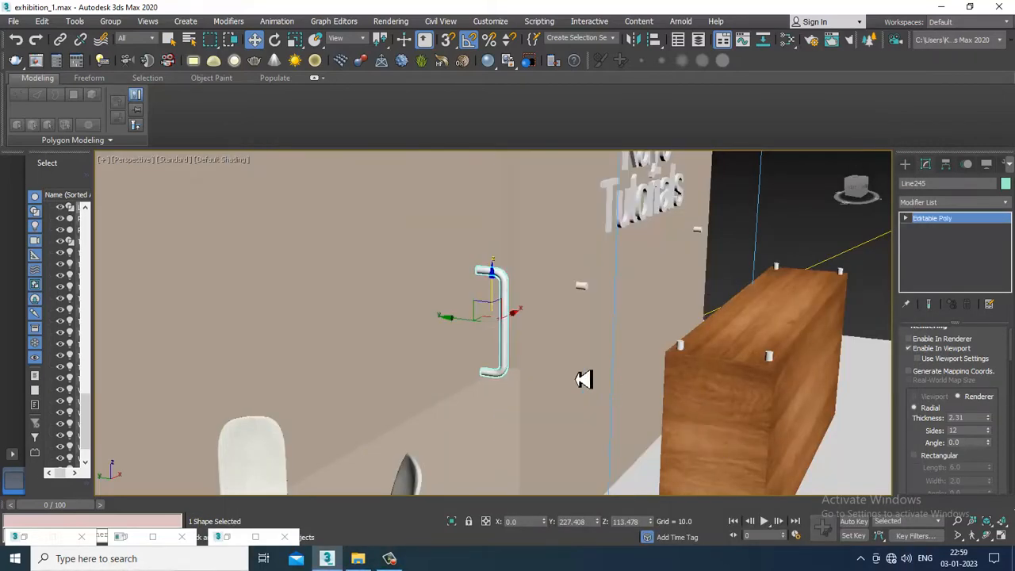
Move the door handle outward from inside the wall to its front face, to about Y 229.862, in the Left view
{"action": "scroll", "coordinate": [583, 379], "scroll_direction": "down", "scroll_amount": 2}
{"action": "mouse_move", "coordinate": [584, 379]}
{"action": "middle_mouse_down", "text": "alt"}
{"action": "mouse_move", "coordinate": [524, 365]}
{"action": "mouse_move", "coordinate": [530, 373]}
{"action": "mouse_move", "coordinate": [598, 338]}
{"action": "middle_mouse_up", "text": "alt"}
{"action": "mouse_move", "coordinate": [598, 338]}
{"action": "middle_mouse_down"}
{"action": "mouse_move", "coordinate": [627, 330]}
{"action": "mouse_move", "coordinate": [519, 308]}
{"action": "mouse_move", "coordinate": [525, 340]}
{"action": "mouse_move", "coordinate": [530, 328]}
{"action": "middle_mouse_up"}
{"action": "key", "text": "F4"}
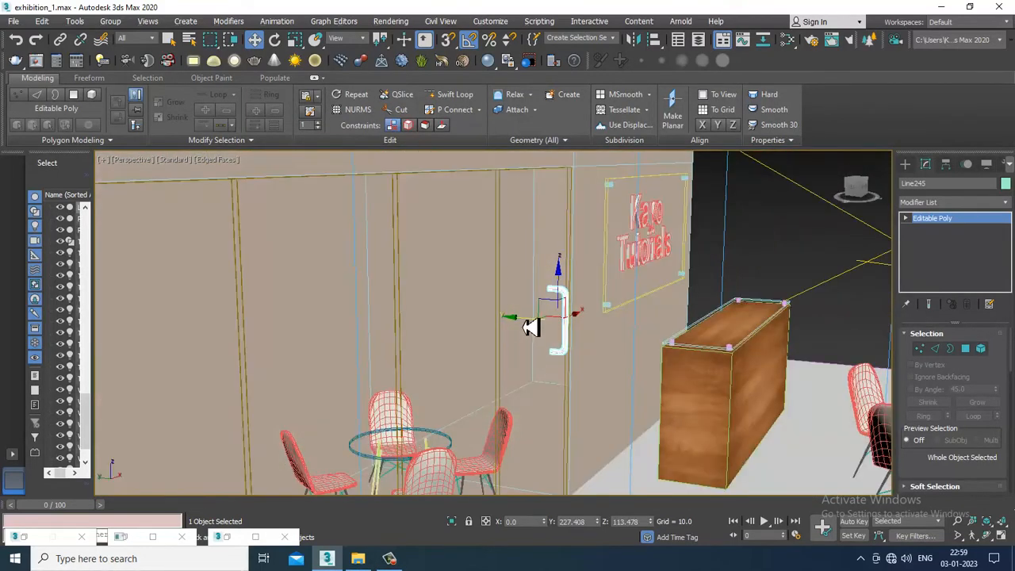
{"action": "left_click_drag", "start_coordinate": [499, 323], "coordinate": [500, 322]}
{"action": "middle_click_drag", "start_coordinate": [500, 323], "coordinate": [551, 316], "text": "alt"}
{"action": "key", "text": "alt+w"}
{"action": "middle_click_drag", "start_coordinate": [410, 410], "coordinate": [391, 402]}
{"action": "key", "text": "alt+w"}
{"action": "middle_click_drag", "start_coordinate": [382, 332], "coordinate": [390, 333]}
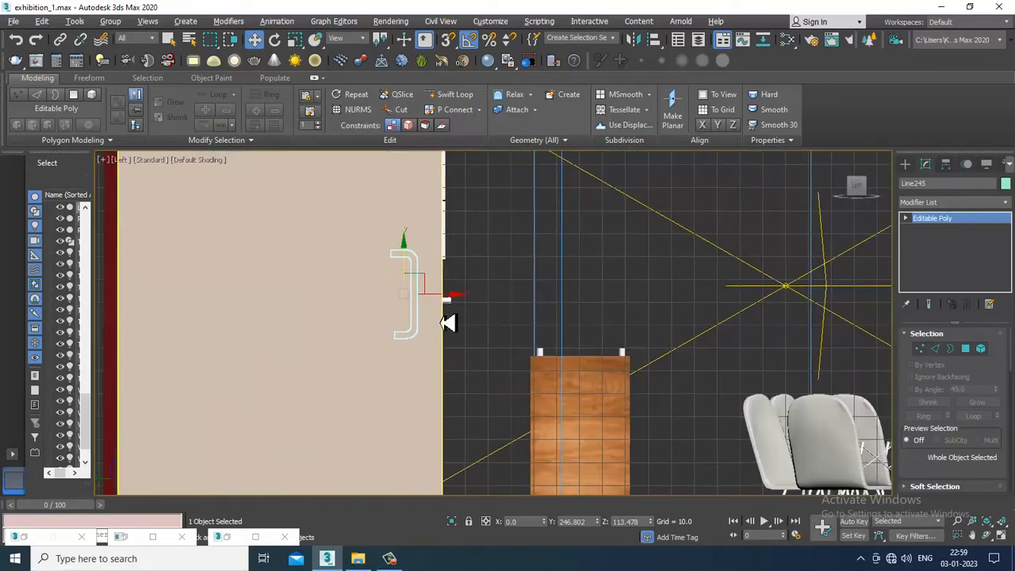
{"action": "left_click_drag", "start_coordinate": [436, 302], "coordinate": [480, 308]}
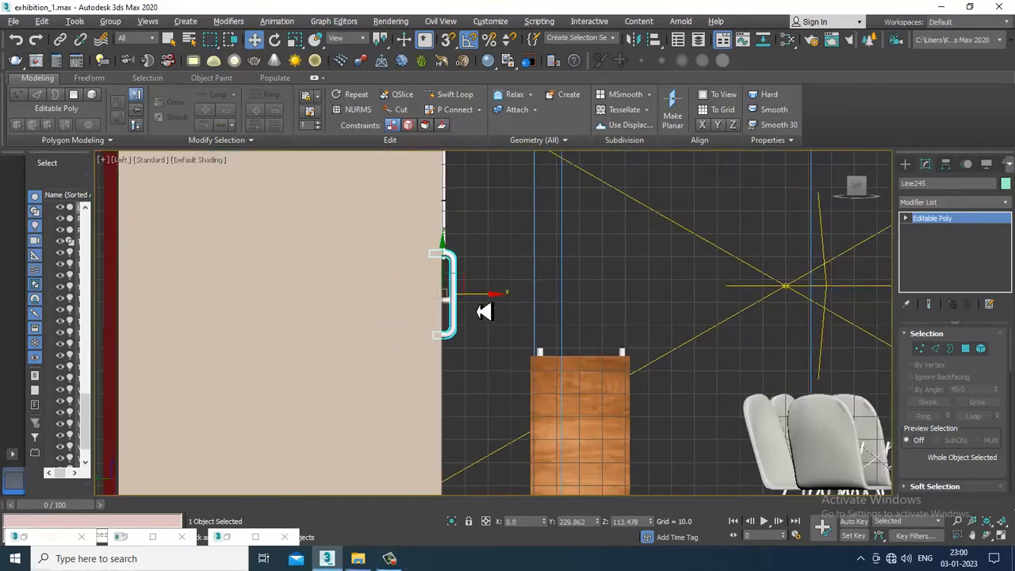
Nudge the door handle along the Y axis to about Y 227.976 so it sits correctly against the door
{"action": "key", "text": "alt+w"}
{"action": "middle_click", "coordinate": [653, 415]}
{"action": "key", "text": "alt+w"}
{"action": "middle_click_drag", "start_coordinate": [655, 417], "coordinate": [526, 321], "text": "alt"}
{"action": "left_click_drag", "start_coordinate": [510, 363], "coordinate": [530, 370]}
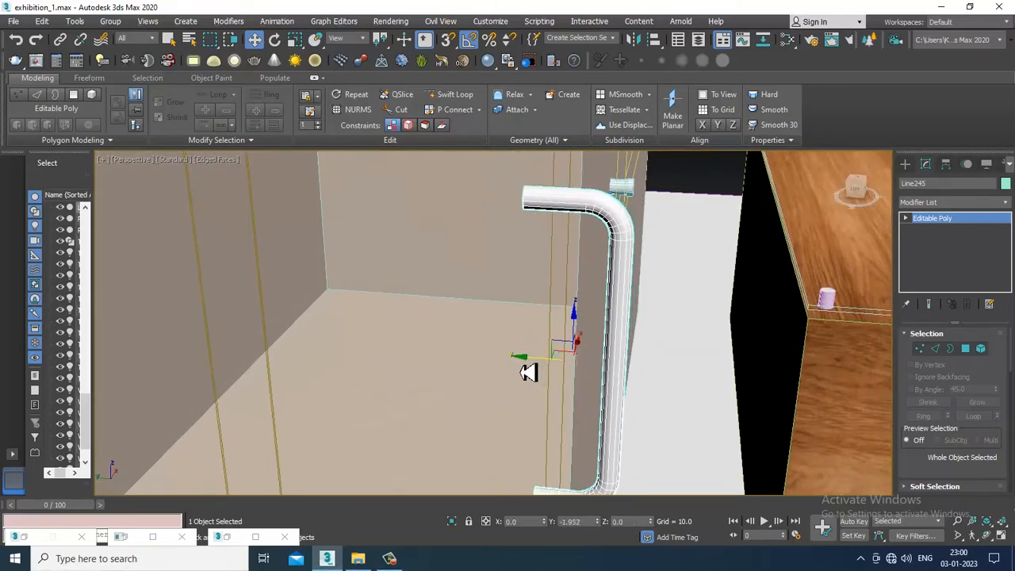
{"action": "scroll", "coordinate": [530, 370], "scroll_direction": "down", "scroll_amount": 4}
{"action": "middle_click_drag", "start_coordinate": [533, 371], "coordinate": [525, 306], "text": "alt"}
{"action": "scroll", "coordinate": [525, 306], "scroll_direction": "down", "scroll_amount": 3}
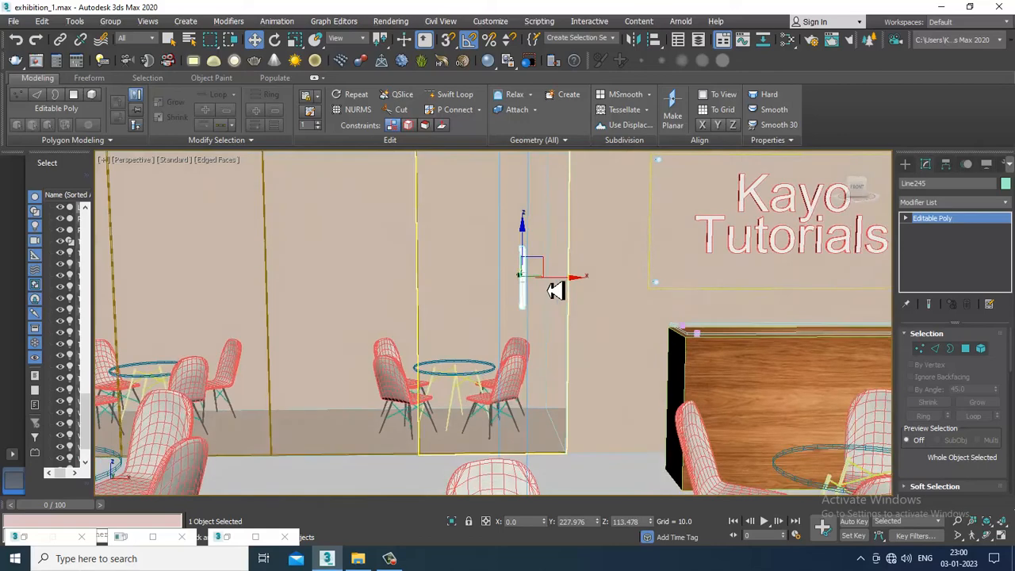
Copy the door handle sideways to form a pair, and copy the pair onto the other double door
{"action": "mouse_move", "coordinate": [558, 285]}
{"action": "left_mouse_down"}
{"action": "mouse_move", "coordinate": [588, 287]}
{"action": "mouse_move", "coordinate": [441, 293]}
{"action": "left_mouse_up"}
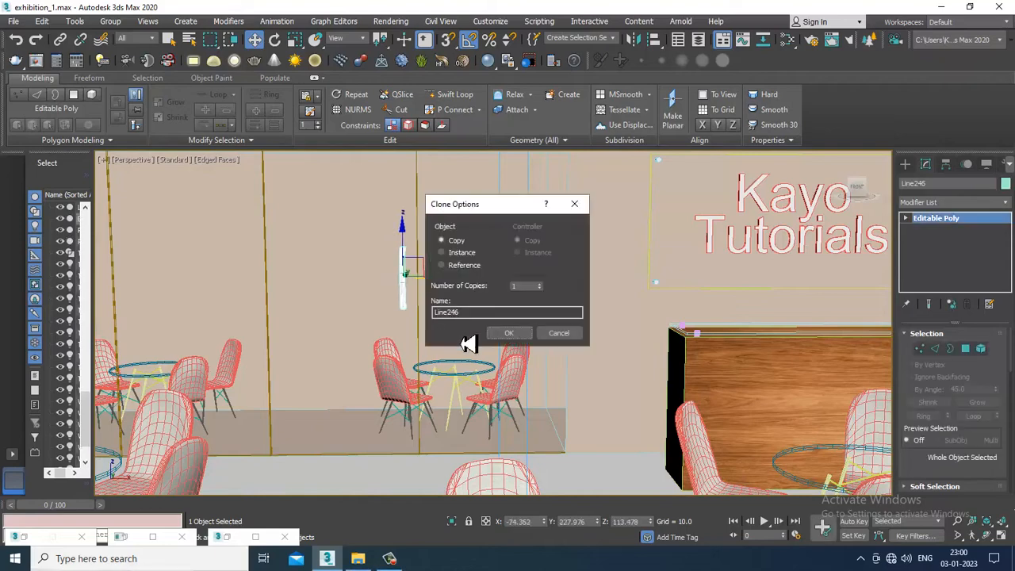
{"action": "left_click", "coordinate": [508, 333]}
{"action": "middle_click_drag", "start_coordinate": [508, 313], "coordinate": [706, 322]}
{"action": "left_click", "coordinate": [634, 335], "text": "ctrl"}
{"action": "left_click_drag", "start_coordinate": [706, 322], "coordinate": [401, 336], "text": "shift"}
{"action": "left_click", "coordinate": [525, 338]}
Run a V-Ray test render of the stall front with the door handles, stopping and closing it early
{"action": "scroll", "coordinate": [534, 346], "scroll_direction": "down", "scroll_amount": 5}
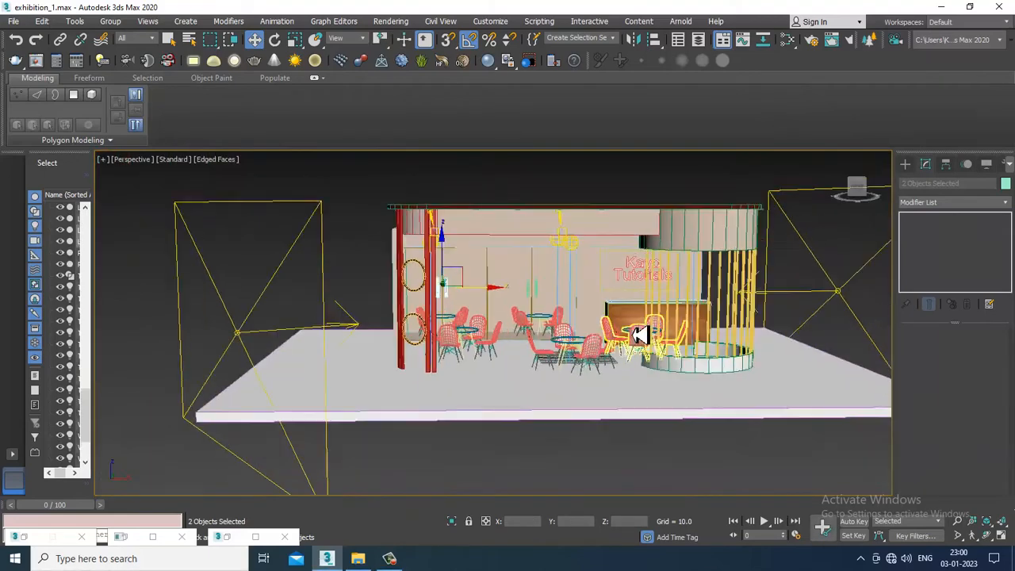
{"action": "scroll", "coordinate": [642, 333], "scroll_direction": "up", "scroll_amount": 6}
{"action": "scroll", "coordinate": [553, 340], "scroll_direction": "down", "scroll_amount": 1}
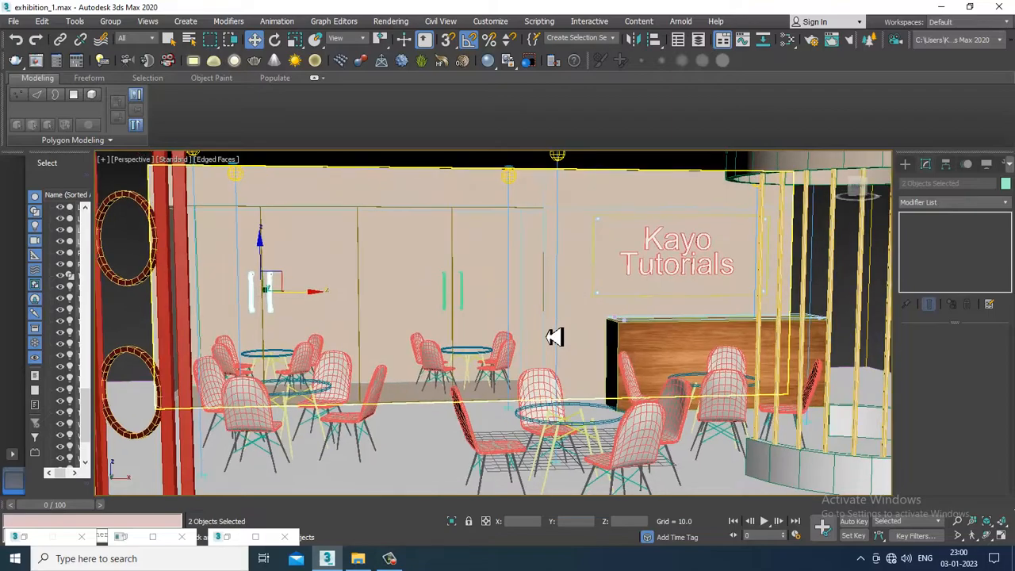
{"action": "key", "text": "shift+q"}
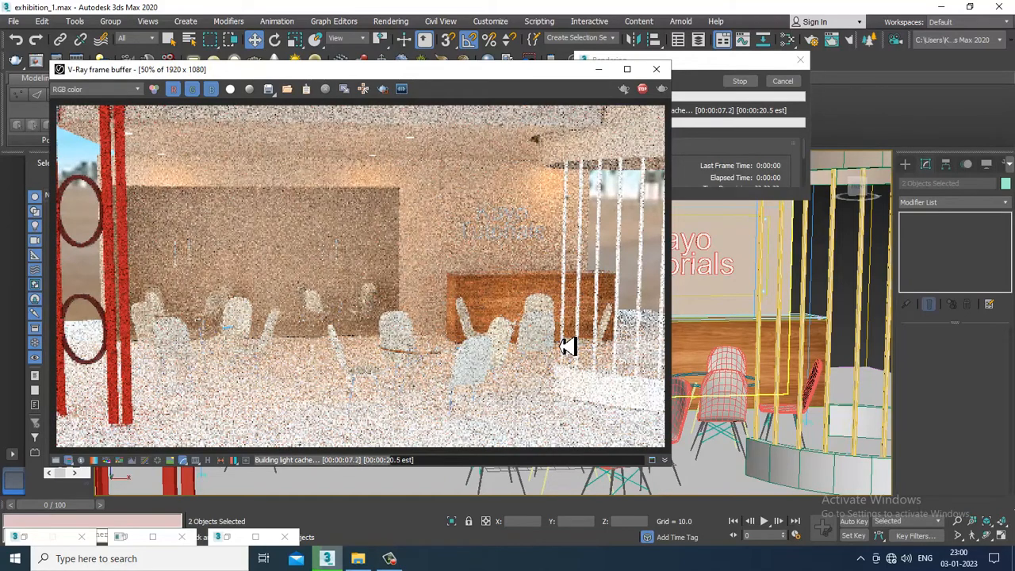
{"action": "key", "text": "Escape"}
{"action": "left_click", "coordinate": [657, 71]}
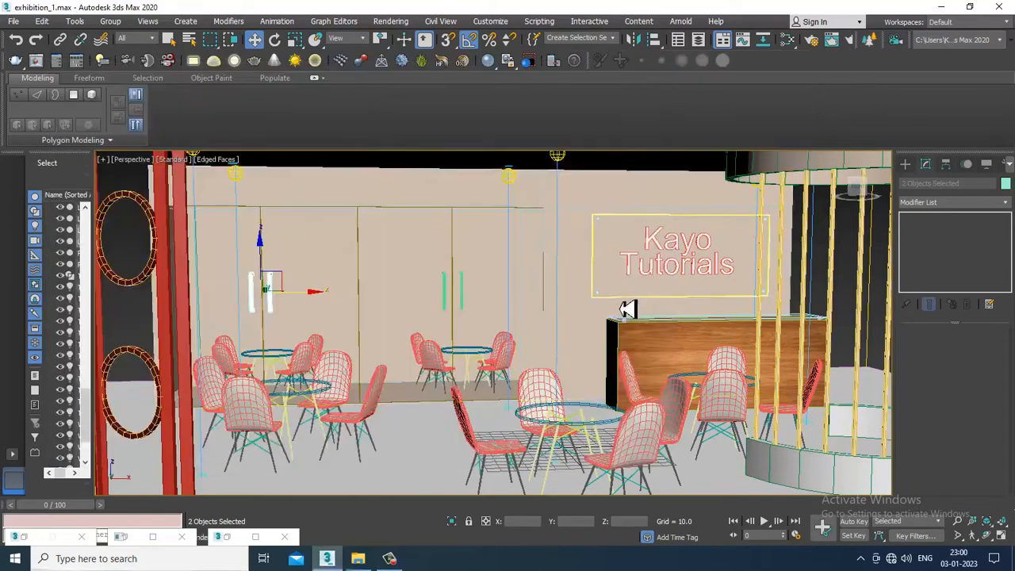
Set the front V-Ray plane light's multiplier to 0.3 and expand its Options settings
{"action": "scroll", "coordinate": [665, 325], "scroll_direction": "down", "scroll_amount": 6}
{"action": "middle_click_drag", "start_coordinate": [664, 326], "coordinate": [544, 415], "text": "alt"}
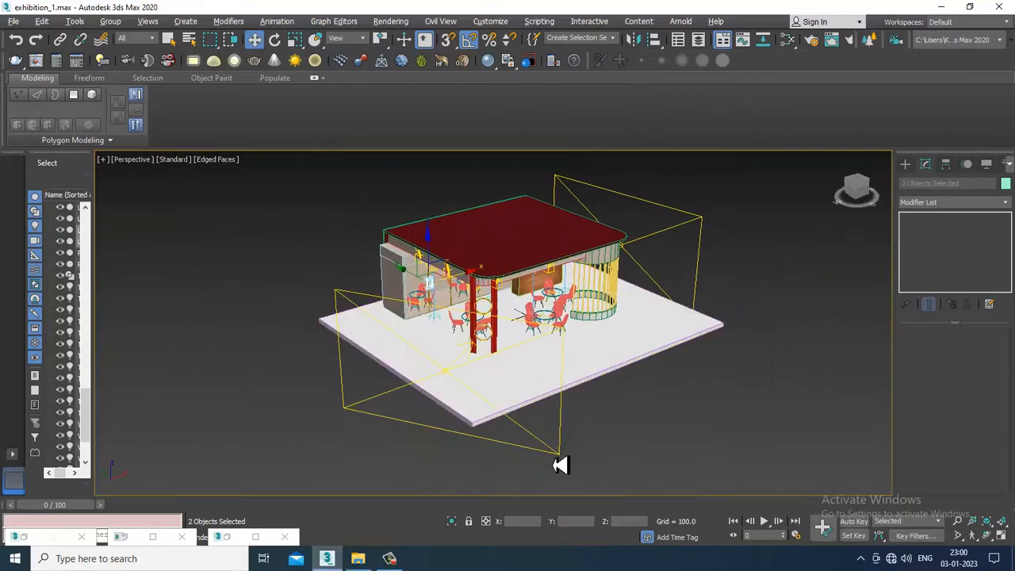
{"action": "left_click", "coordinate": [445, 370]}
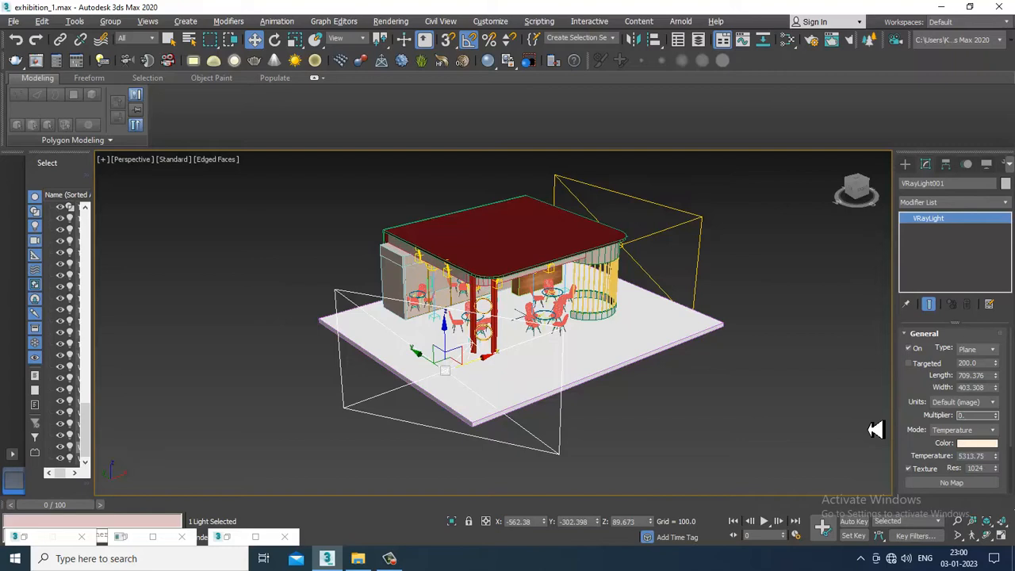
{"action": "scroll", "coordinate": [939, 457], "scroll_direction": "down", "scroll_amount": 2}
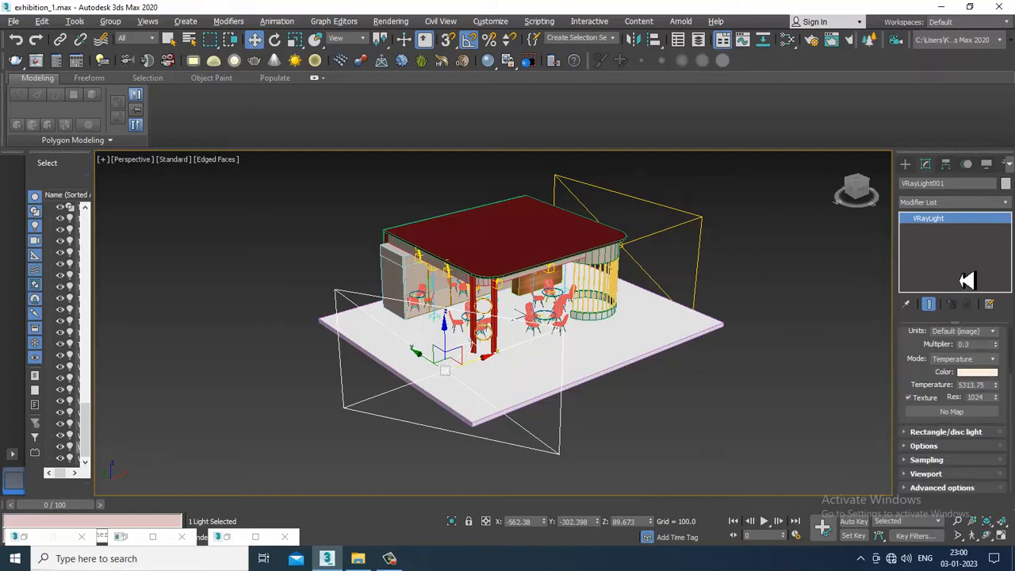
{"action": "left_click", "coordinate": [931, 454]}
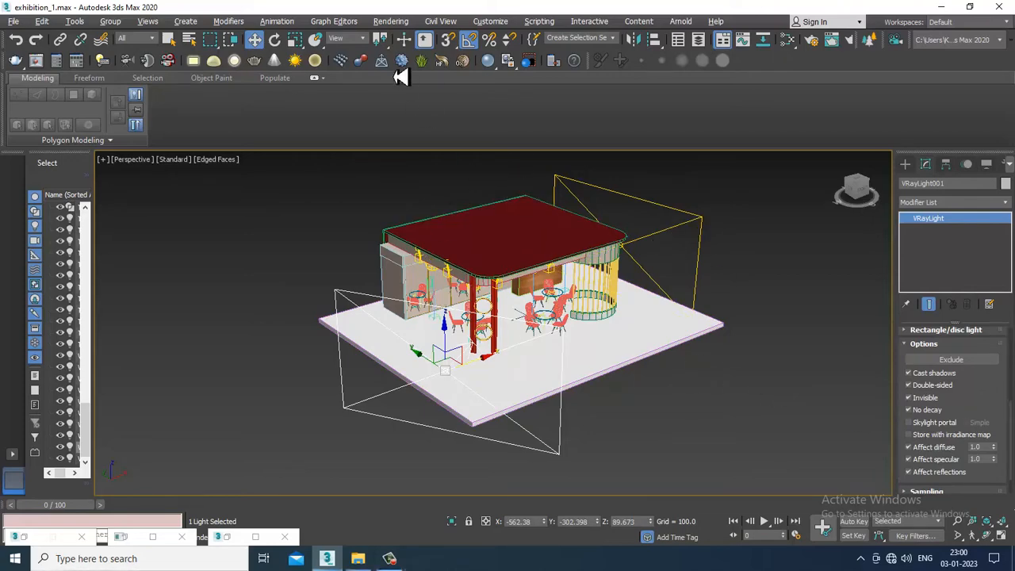
Switch to the compact material editor and load a VRayHDRI map into the first sample slot
{"action": "key", "text": "m"}
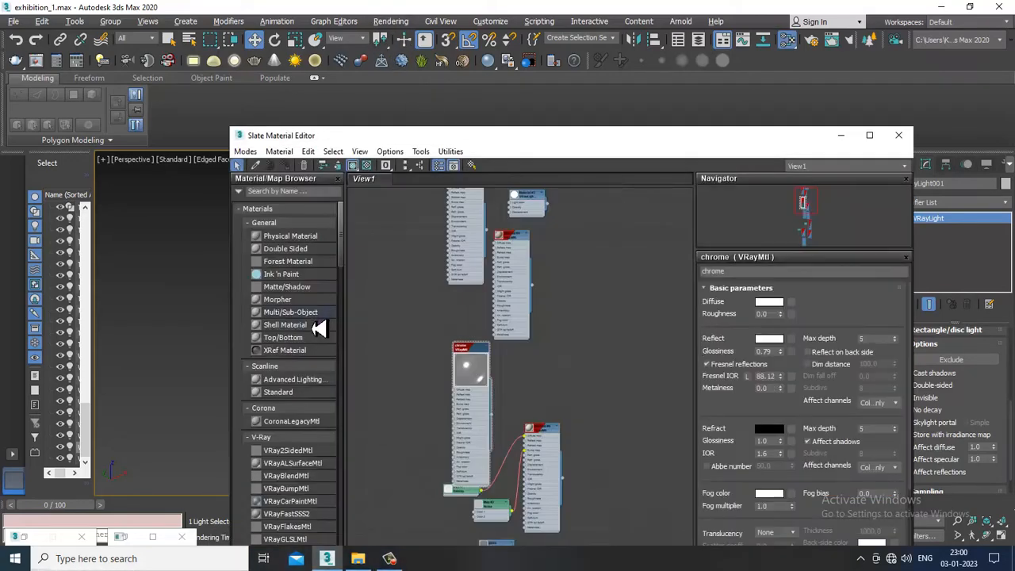
{"action": "left_click", "coordinate": [245, 150]}
{"action": "left_click", "coordinate": [261, 165]}
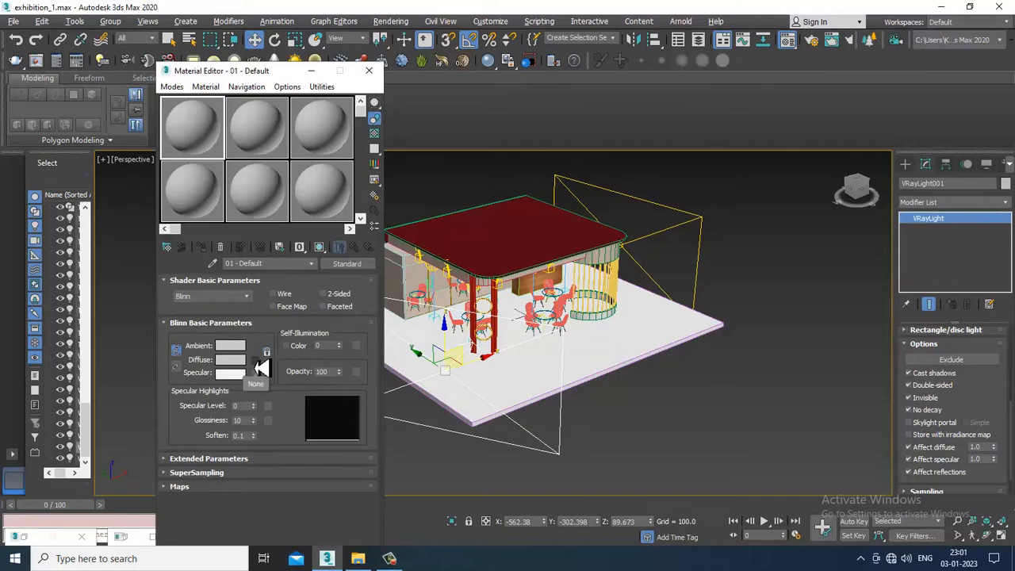
{"action": "left_click", "coordinate": [167, 248]}
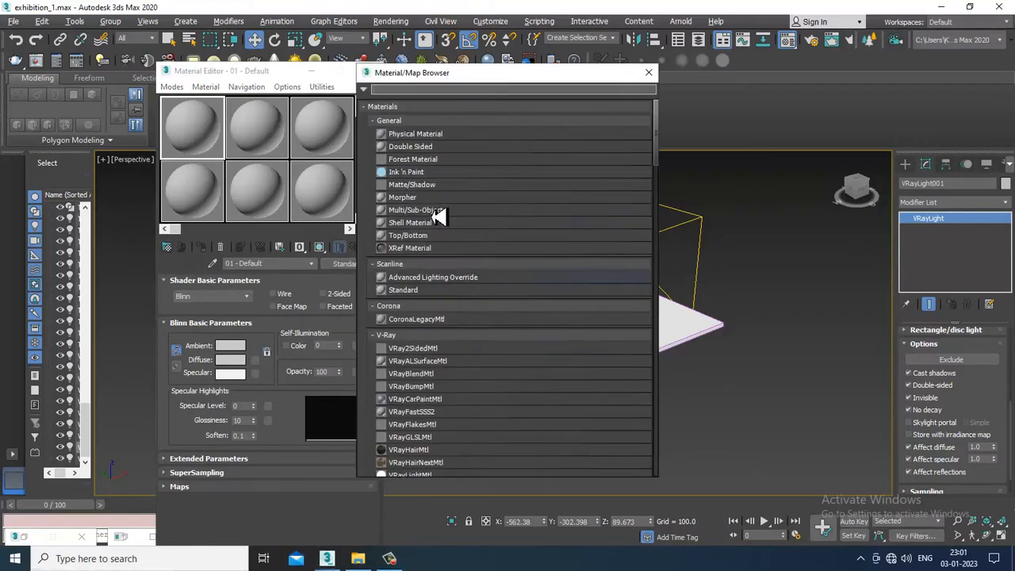
{"action": "type", "text": "vra"}
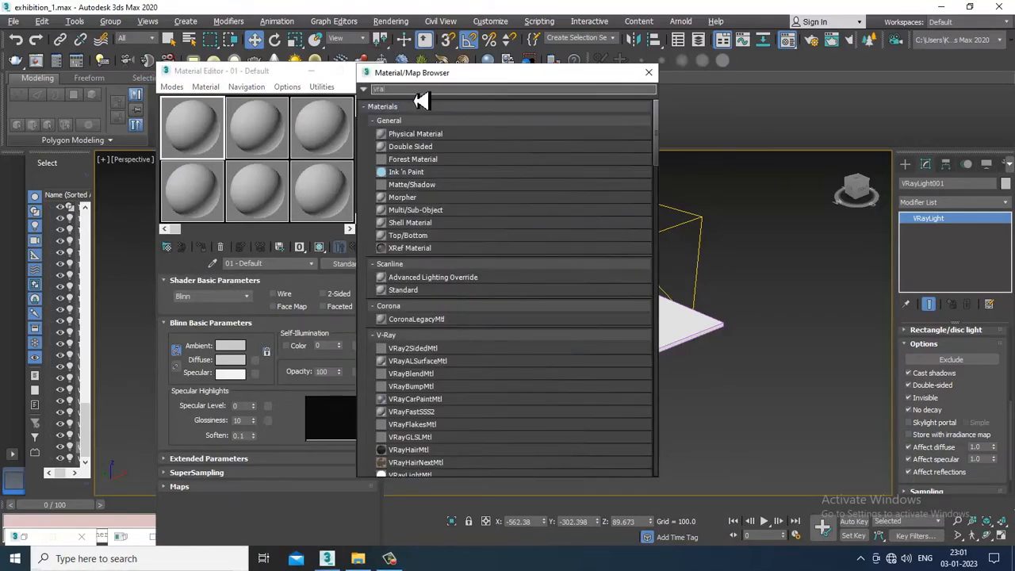
{"action": "type", "text": "yhdri"}
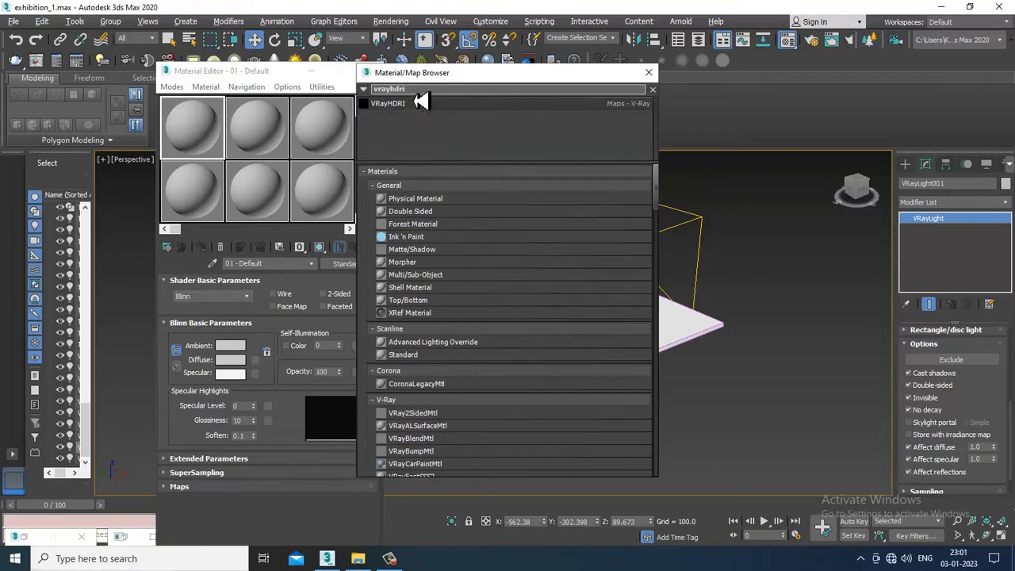
{"action": "double_click", "coordinate": [442, 111]}
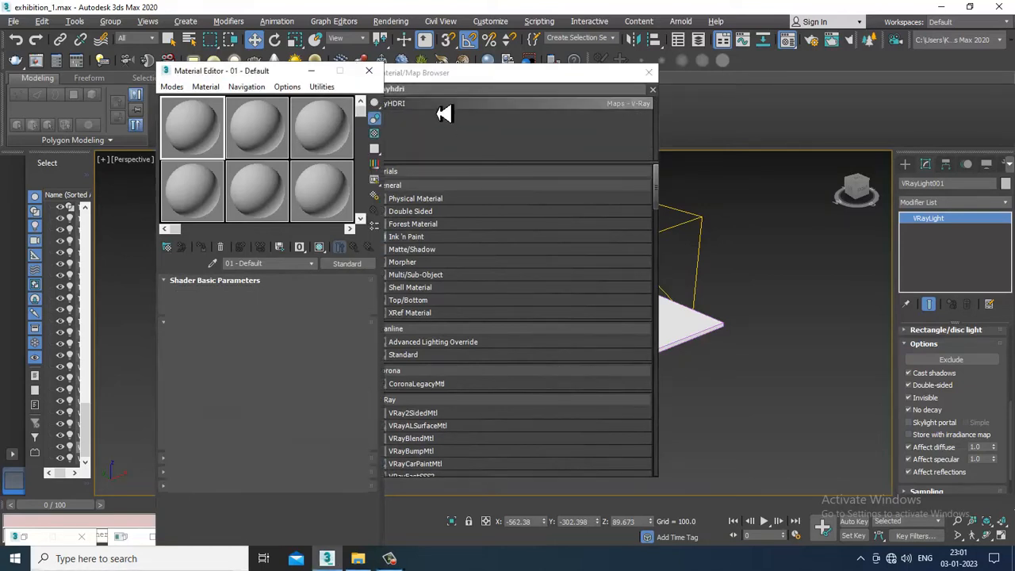
Load the hdri-high-resolution-map image from the desktop into the VRayHDRI map, using Spherical mapping with ground projection on
{"action": "left_click", "coordinate": [273, 79]}
{"action": "left_click", "coordinate": [361, 305]}
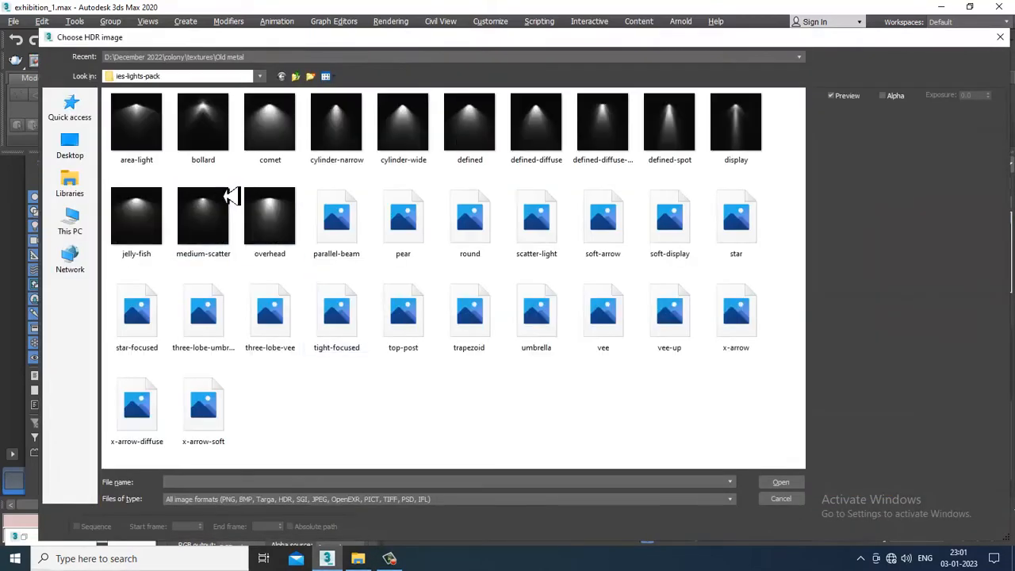
{"action": "left_click", "coordinate": [87, 156]}
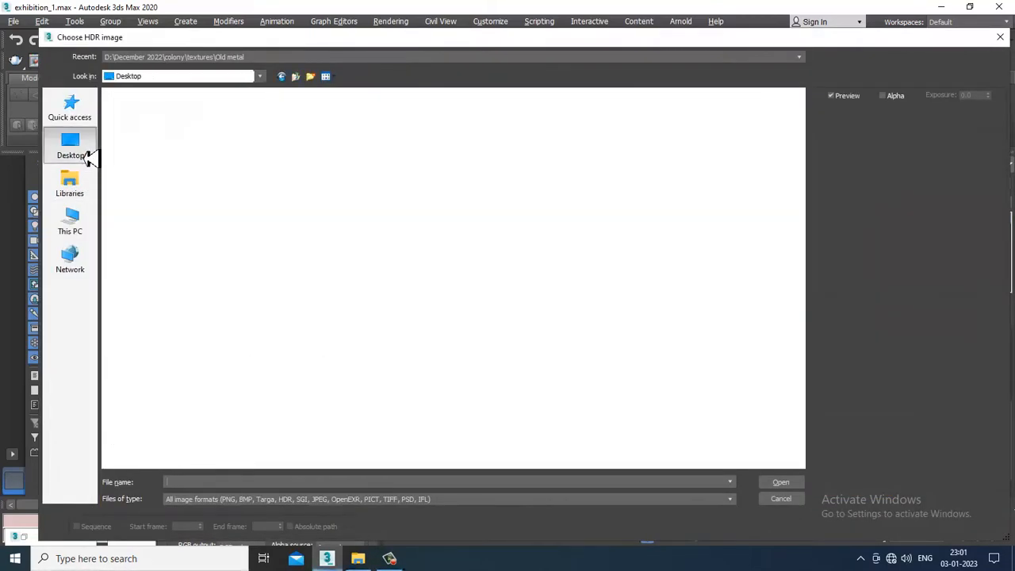
{"action": "double_click", "coordinate": [611, 316]}
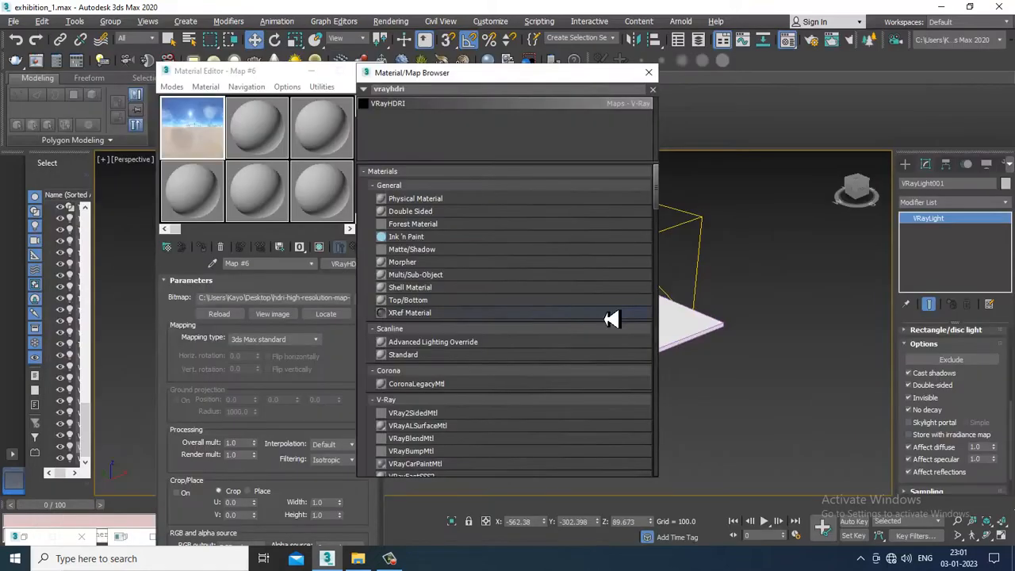
{"action": "left_click", "coordinate": [648, 73]}
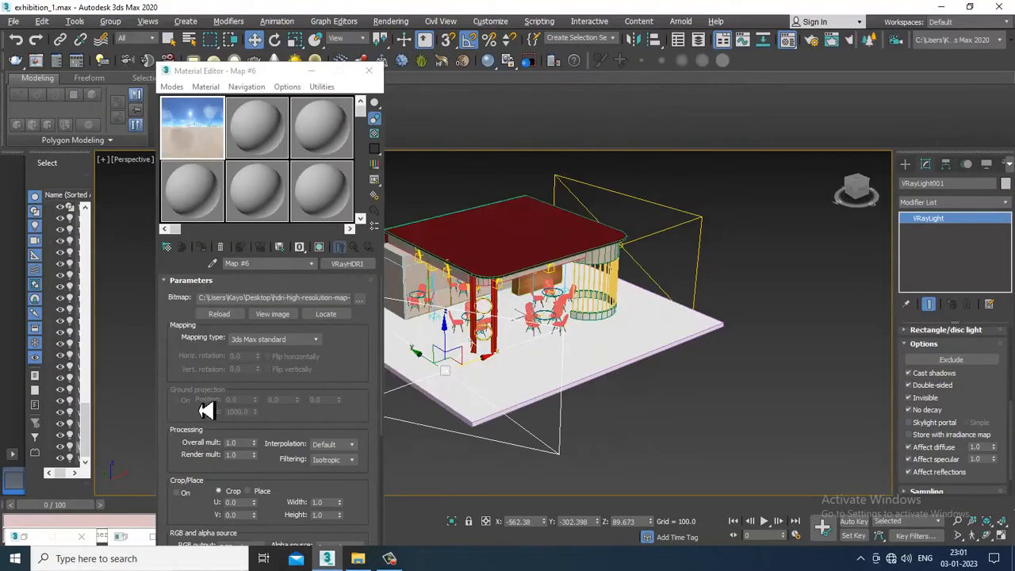
{"action": "left_click", "coordinate": [289, 339]}
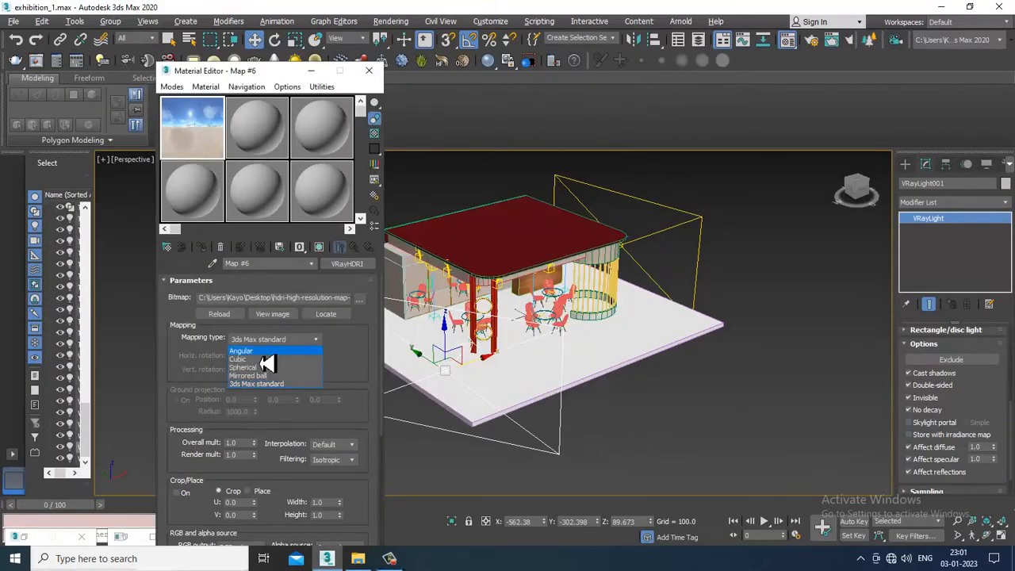
{"action": "left_click", "coordinate": [261, 367]}
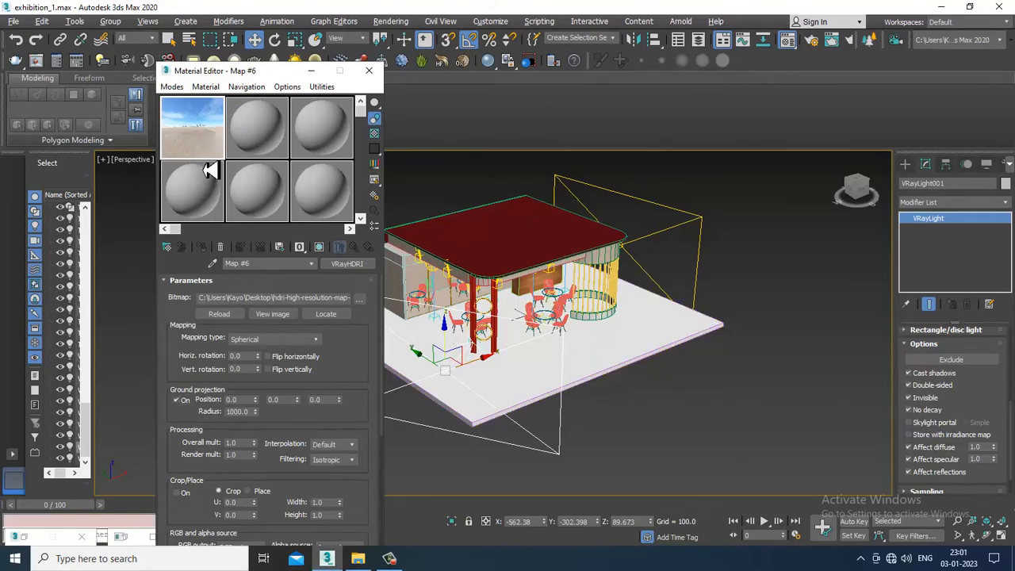
Assign the VRayHDRI map as an instance to the plane light's texture slot and minimize the material editor
{"action": "scroll", "coordinate": [968, 417], "scroll_direction": "up", "scroll_amount": 5}
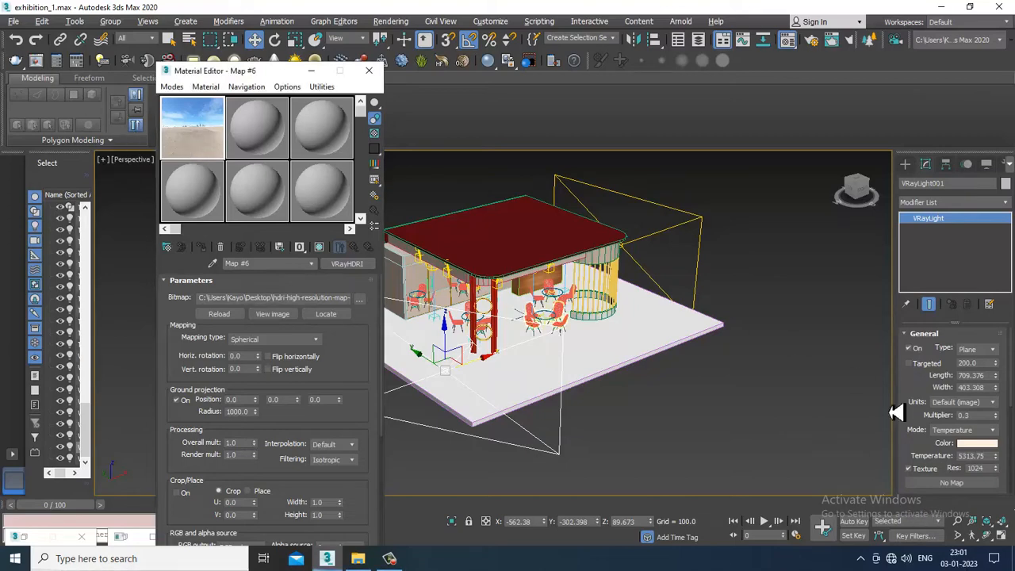
{"action": "left_click_drag", "start_coordinate": [949, 488], "coordinate": [950, 484]}
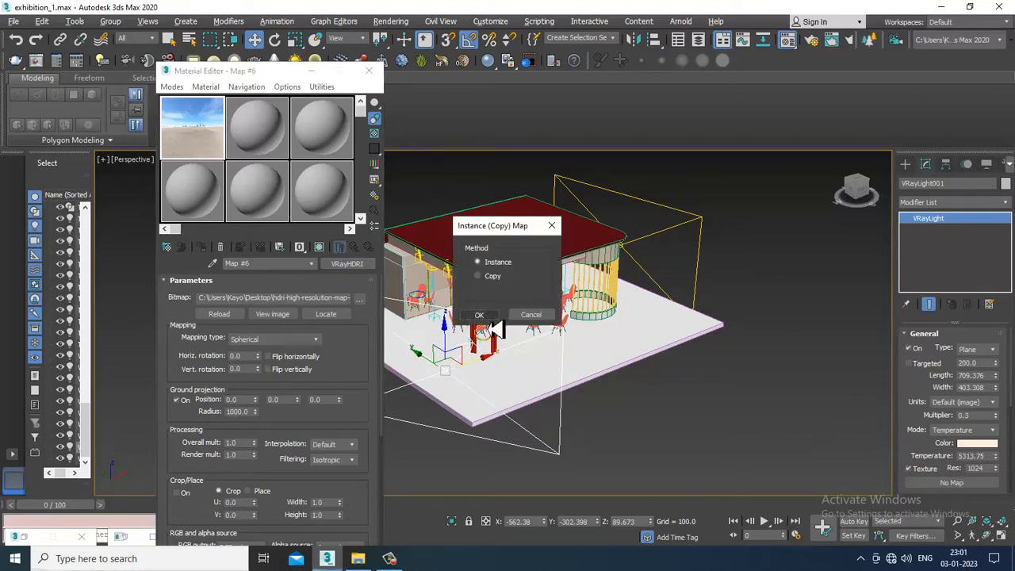
{"action": "left_click", "coordinate": [489, 319]}
{"action": "left_click", "coordinate": [311, 72]}
Run a V-Ray test render of the stall from an angled front view, stopping and closing it early
{"action": "scroll", "coordinate": [519, 274], "scroll_direction": "up", "scroll_amount": 5}
{"action": "middle_click_drag", "start_coordinate": [519, 274], "coordinate": [571, 215], "text": "alt"}
{"action": "scroll", "coordinate": [566, 267], "scroll_direction": "up", "scroll_amount": 5}
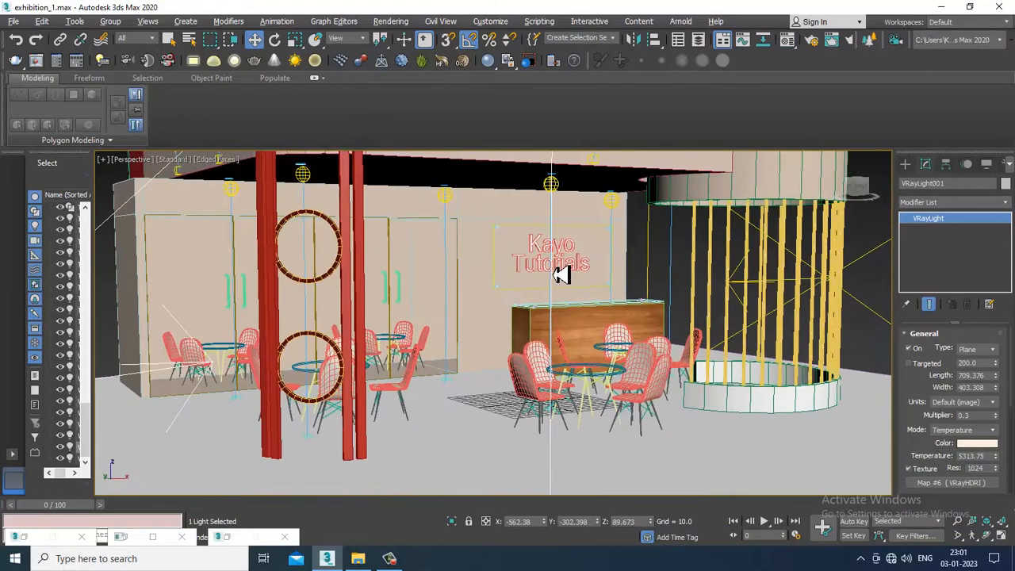
{"action": "key", "text": "shift+q"}
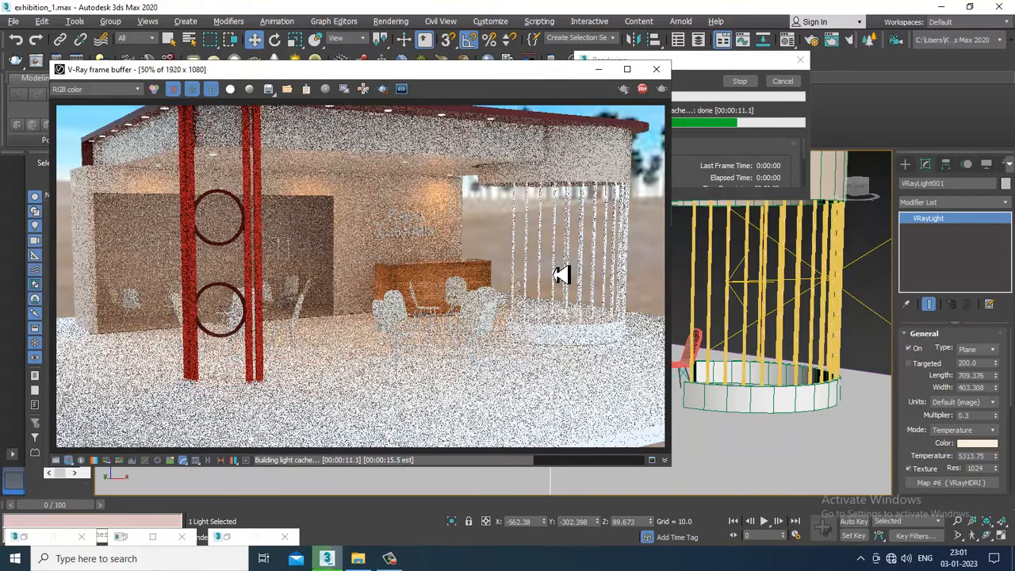
{"action": "key", "text": "Escape"}
{"action": "left_click", "coordinate": [658, 70]}
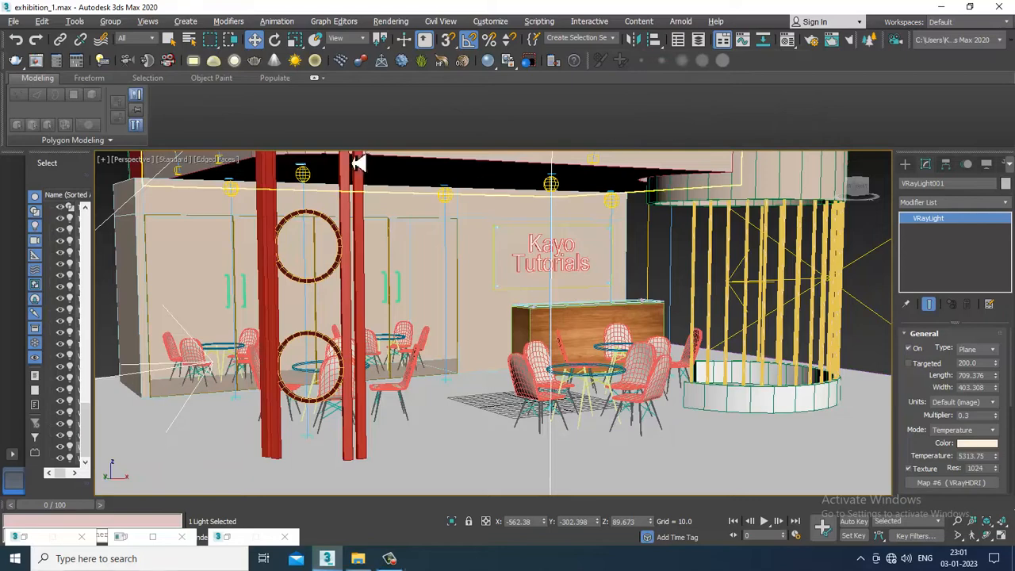
Set the intensity value of the second IES spotlight above the wall doors to 289.92
{"action": "middle_click_drag", "start_coordinate": [369, 229], "coordinate": [438, 320]}
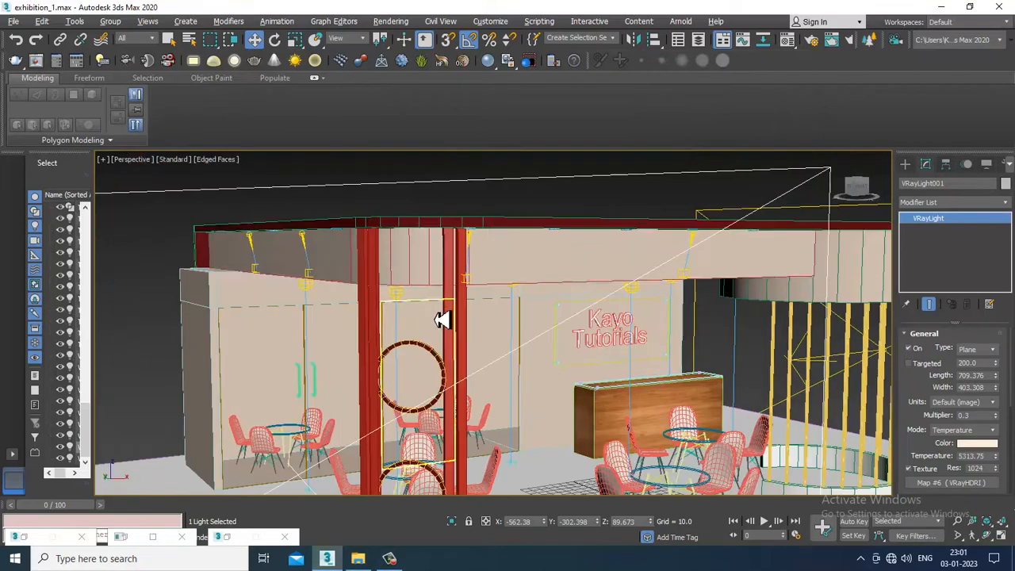
{"action": "left_click", "coordinate": [303, 238]}
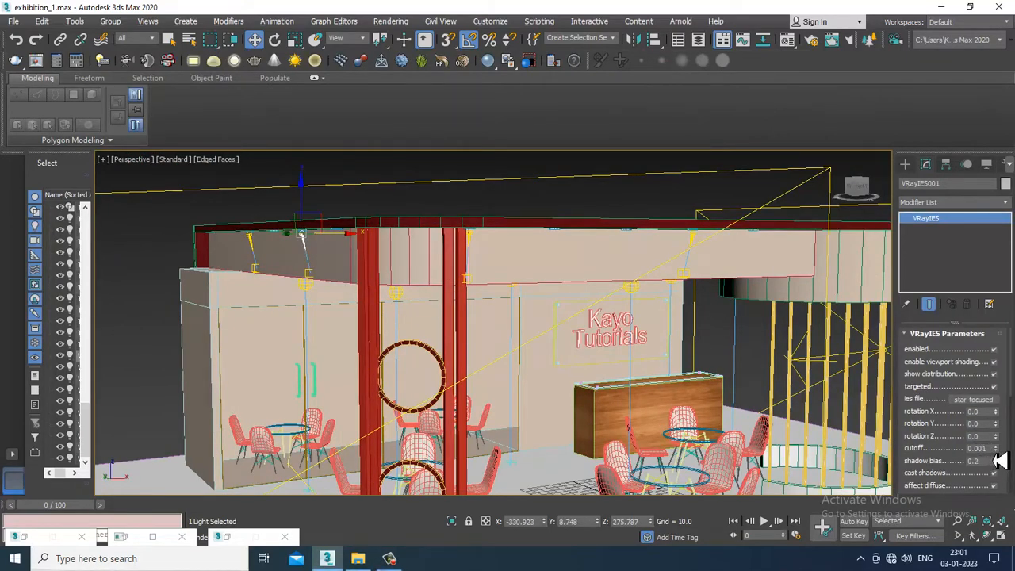
{"action": "left_click_drag", "start_coordinate": [962, 470], "coordinate": [976, 275]}
{"action": "left_click_drag", "start_coordinate": [1000, 443], "coordinate": [1000, 427]}
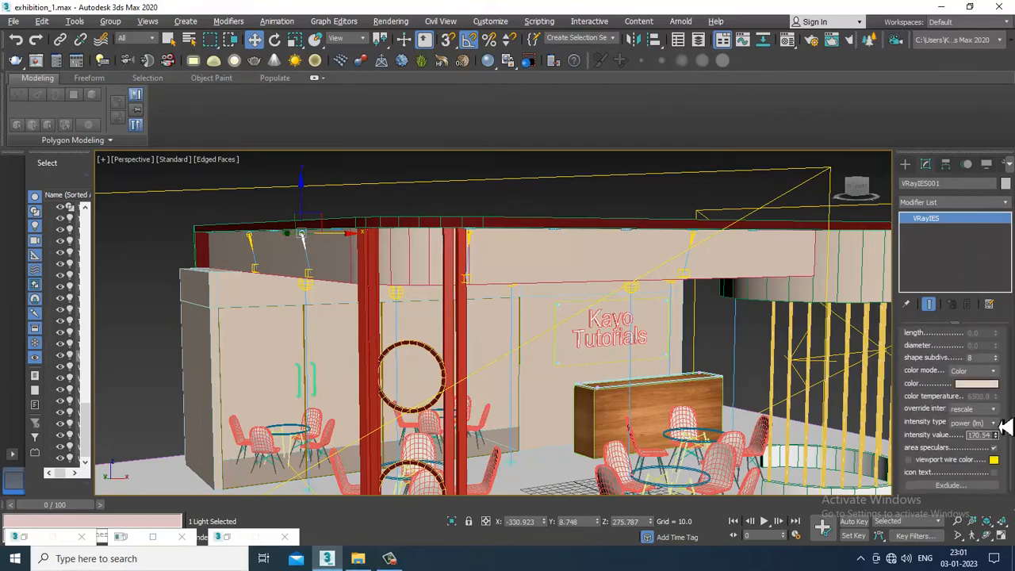
{"action": "left_click_drag", "start_coordinate": [1004, 390], "coordinate": [1004, 389]}
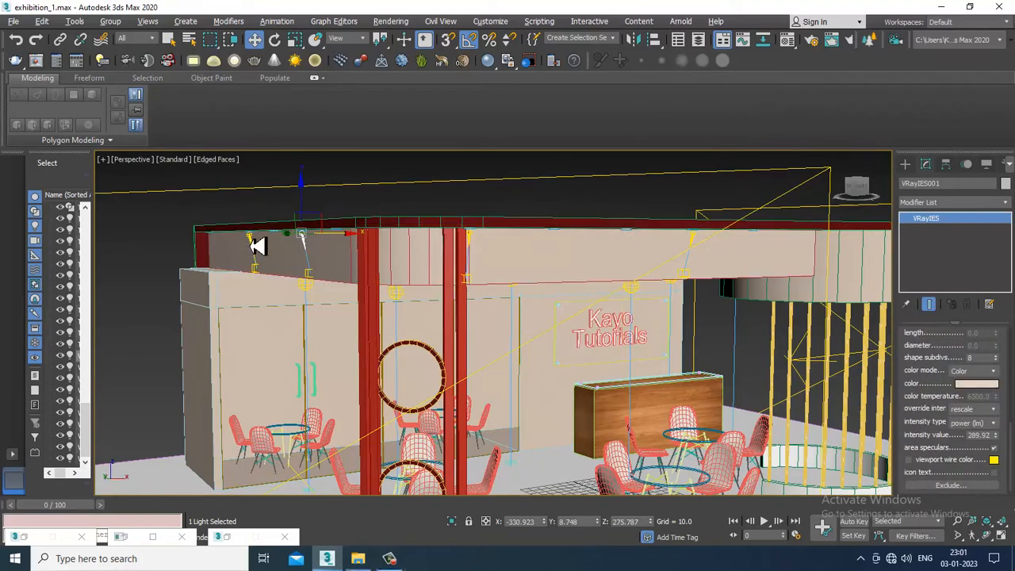
Set the intensity value of the outermost IES spotlight above the wall doors to 290
{"action": "left_click", "coordinate": [253, 246]}
{"action": "left_click", "coordinate": [250, 239]}
{"action": "double_click", "coordinate": [975, 436]}
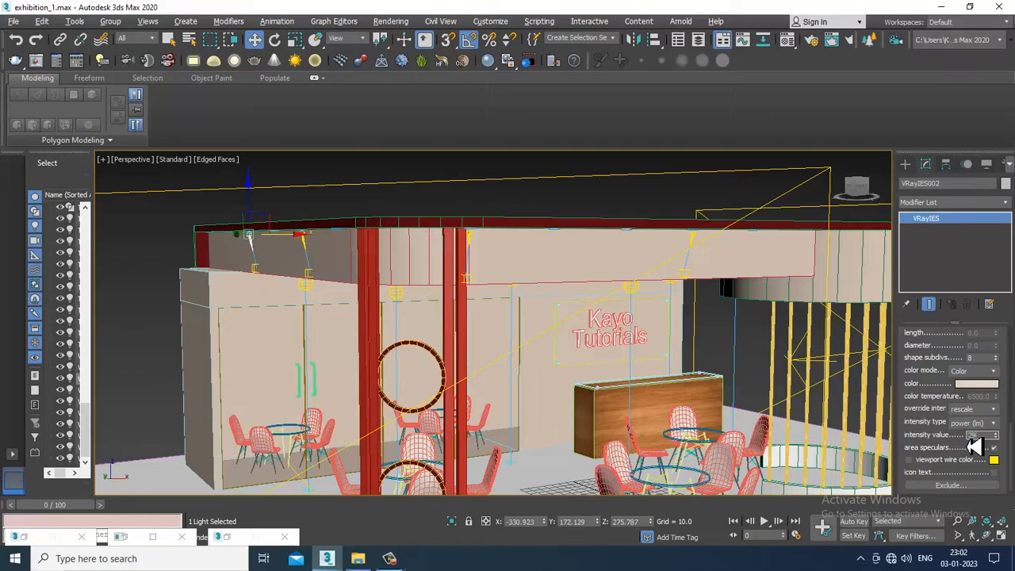
Open the environment settings and clear the panorama desert image from the background environment map slot
{"action": "middle_click_drag", "start_coordinate": [705, 390], "coordinate": [508, 158], "text": "alt"}
{"action": "left_click", "coordinate": [390, 21]}
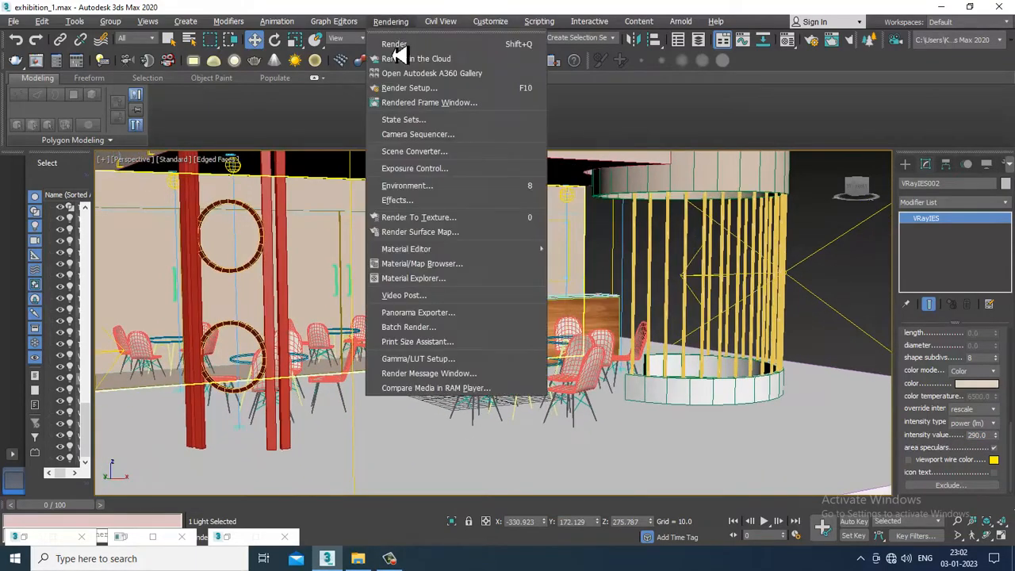
{"action": "left_click", "coordinate": [439, 194]}
{"action": "right_click", "coordinate": [307, 206]}
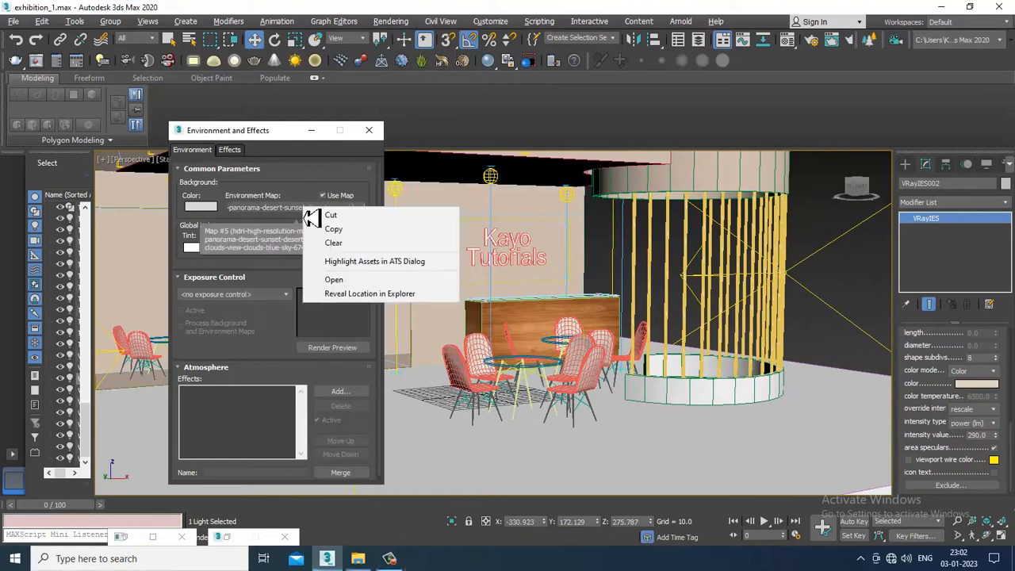
{"action": "left_click", "coordinate": [320, 243]}
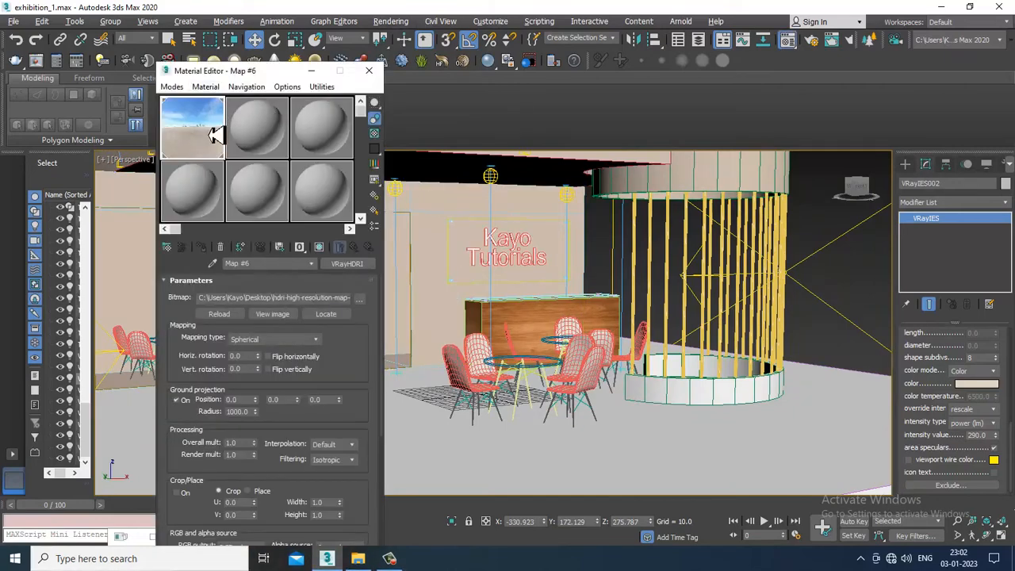
Assign the VRayHDRI map from the material editor to the background environment map slot and put the material editor away
{"action": "left_click_drag", "start_coordinate": [238, 69], "coordinate": [830, 111]}
{"action": "left_click_drag", "start_coordinate": [809, 180], "coordinate": [314, 209]}
{"action": "left_click", "coordinate": [252, 357]}
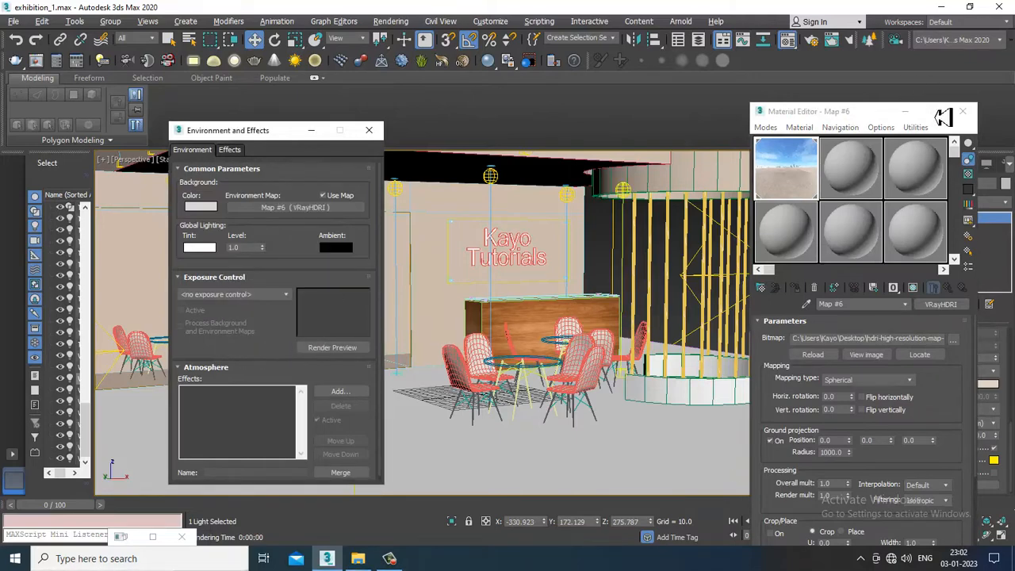
{"action": "left_click", "coordinate": [962, 111]}
Assign the VRayHDRI map as an instance to the GI environment slot in the V-Ray render settings
{"action": "left_click", "coordinate": [398, 23]}
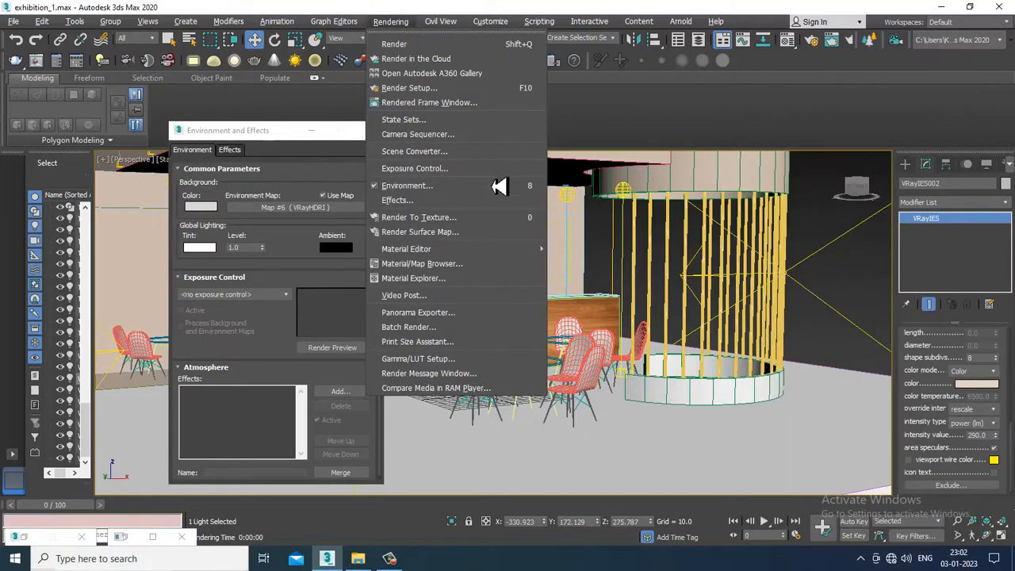
{"action": "left_click", "coordinate": [425, 102]}
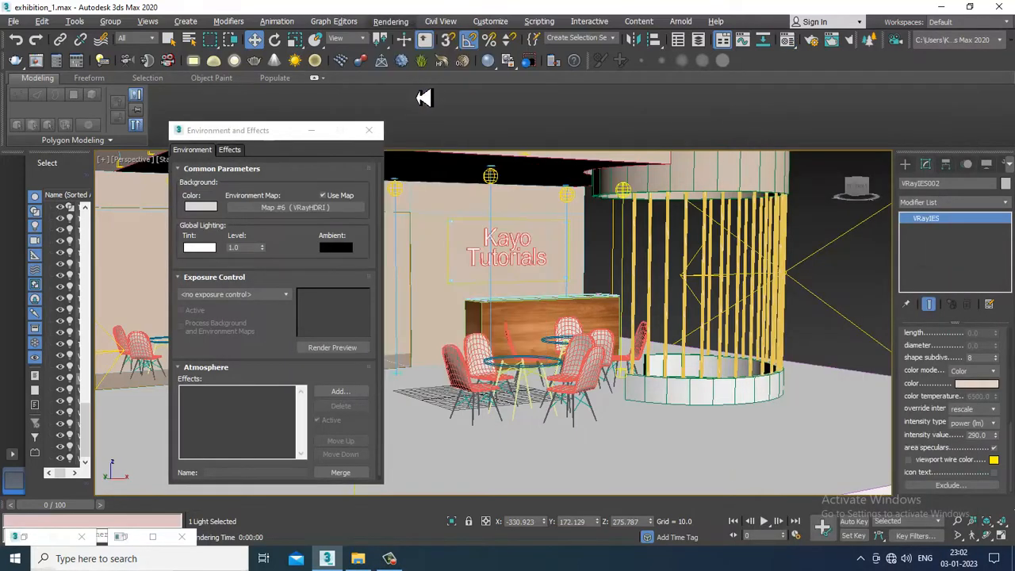
{"action": "left_click", "coordinate": [389, 26]}
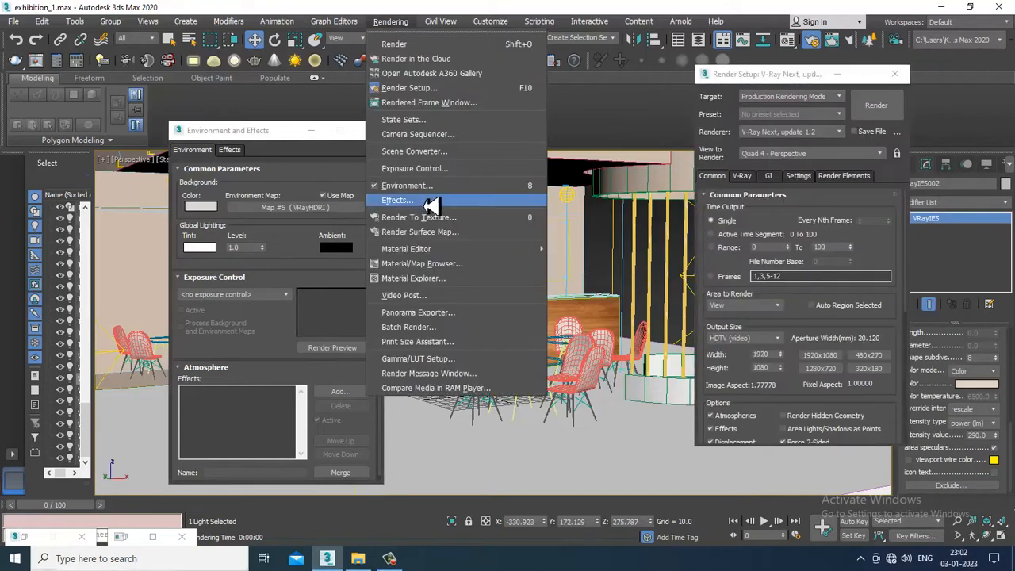
{"action": "left_click", "coordinate": [747, 182]}
{"action": "left_click", "coordinate": [745, 179]}
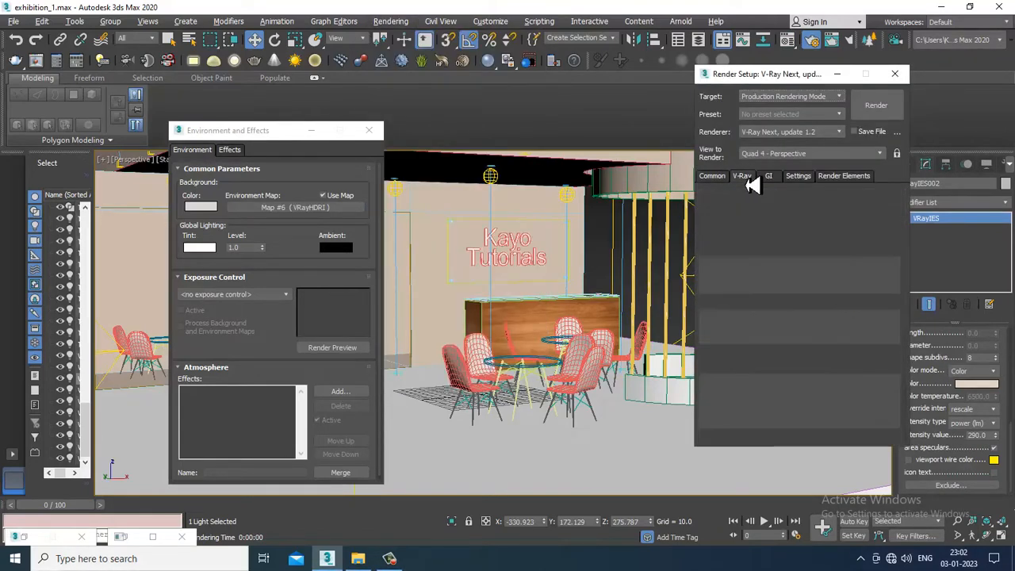
{"action": "left_click_drag", "start_coordinate": [854, 394], "coordinate": [853, 211]}
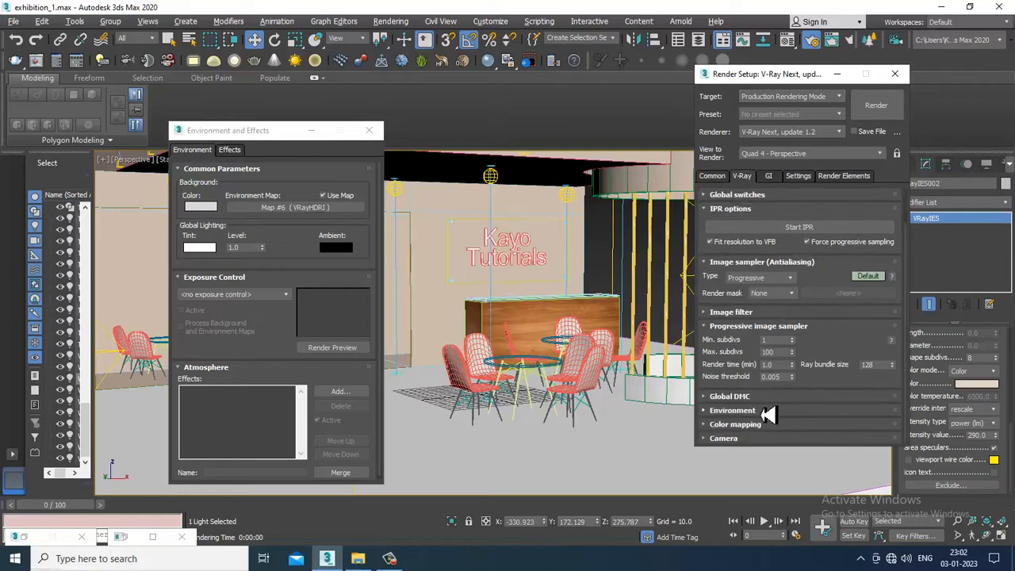
{"action": "left_click", "coordinate": [732, 410]}
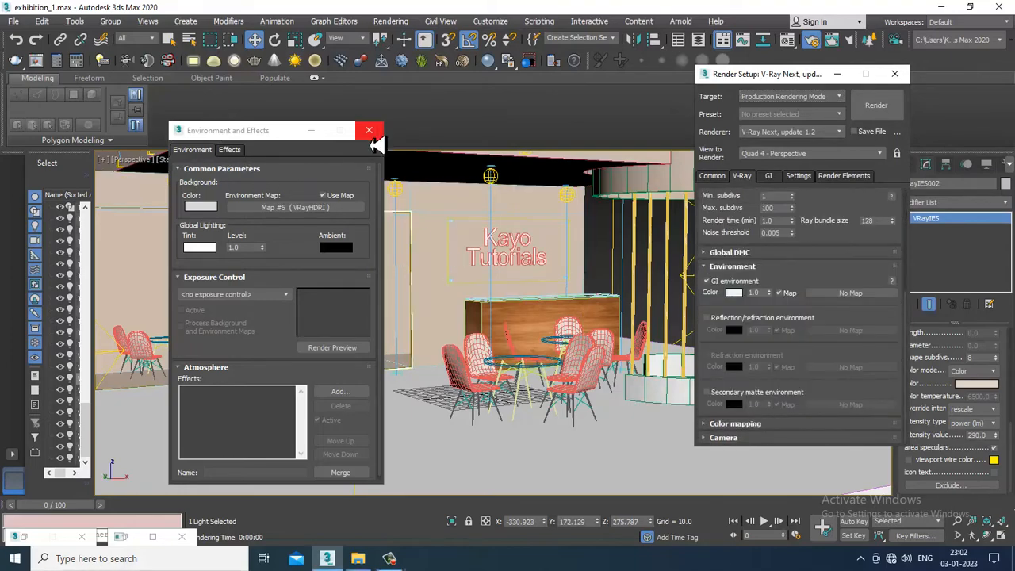
{"action": "key", "text": "m"}
{"action": "left_click_drag", "start_coordinate": [841, 114], "coordinate": [402, 27]}
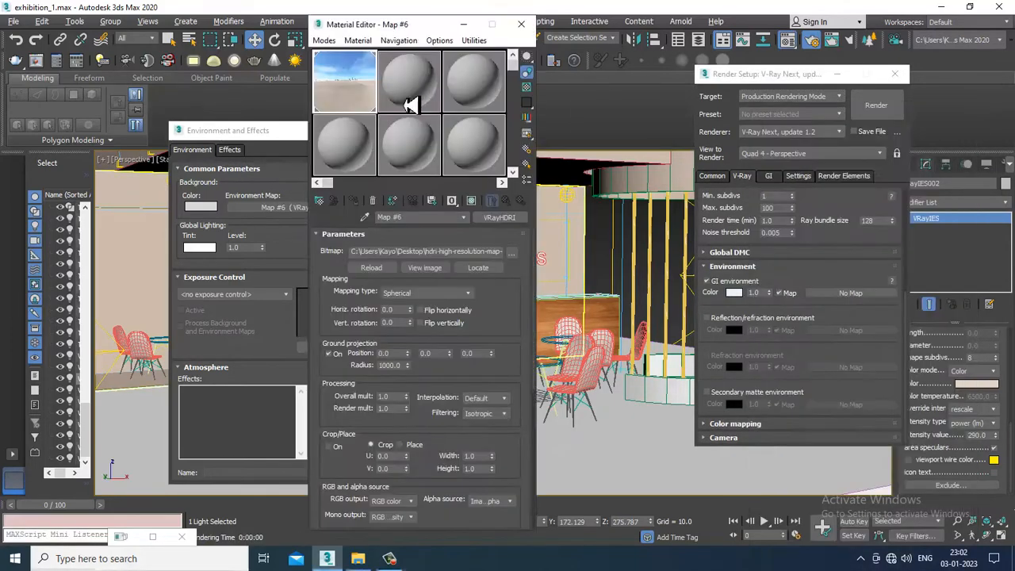
{"action": "left_click_drag", "start_coordinate": [355, 100], "coordinate": [850, 293]}
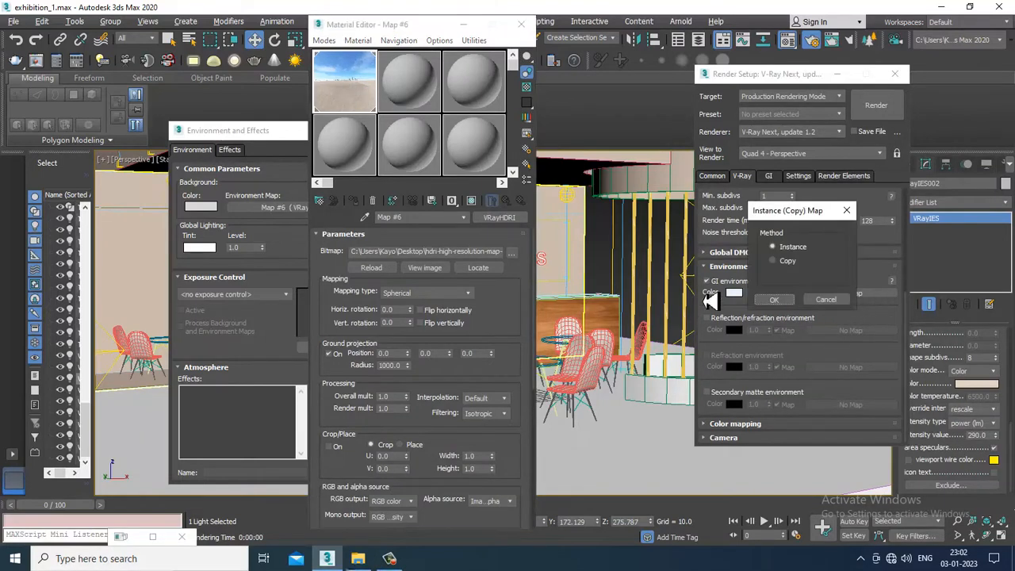
{"action": "left_click", "coordinate": [782, 303]}
Set the V-Ray color mapping type to HSV exponential
{"action": "left_click", "coordinate": [738, 424]}
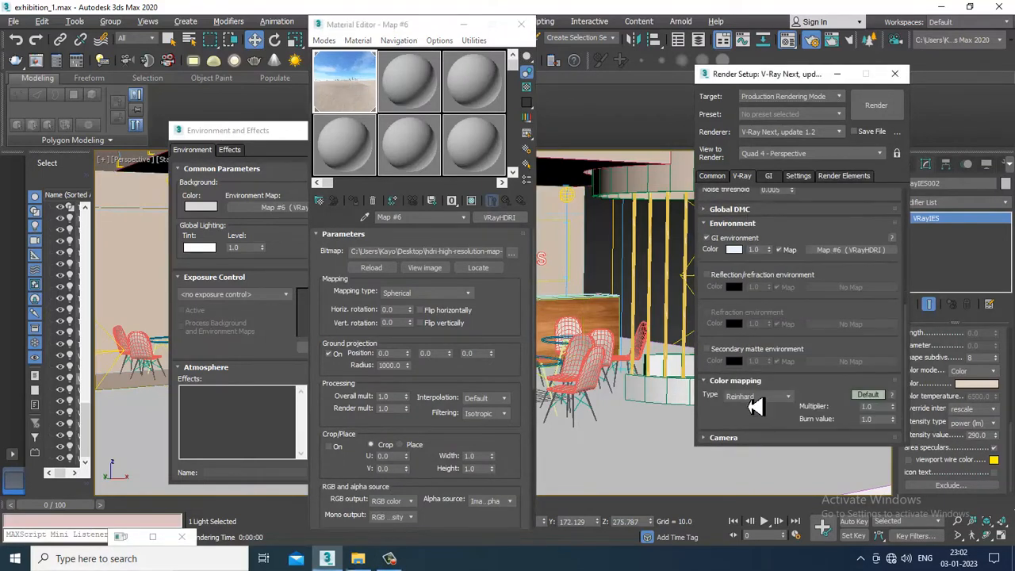
{"action": "left_click", "coordinate": [748, 399]}
{"action": "left_click", "coordinate": [752, 424]}
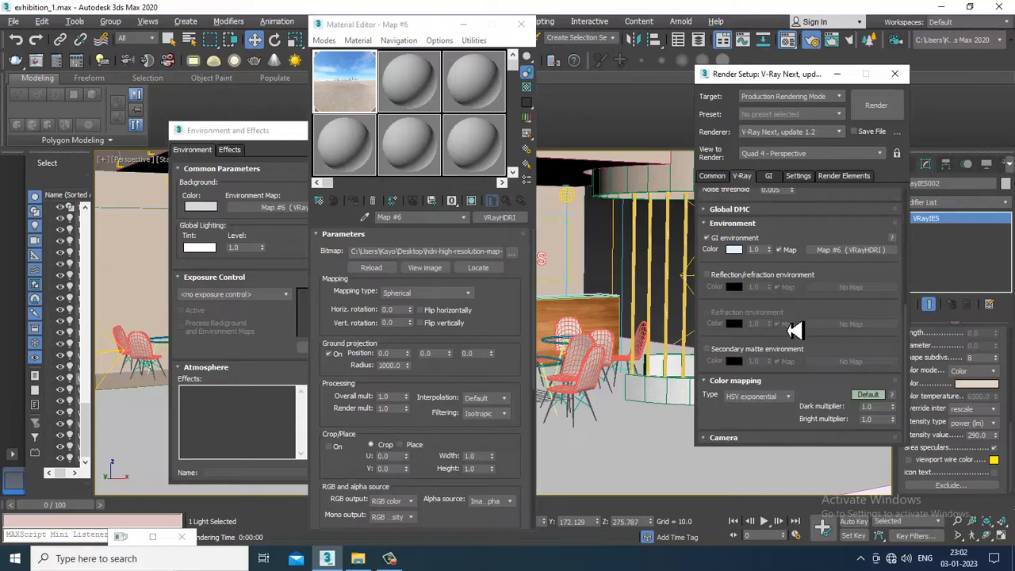
Set the irradiance map subdivs to 180 and the interpolation samples to 60
{"action": "left_click", "coordinate": [769, 177]}
{"action": "left_click", "coordinate": [746, 269]}
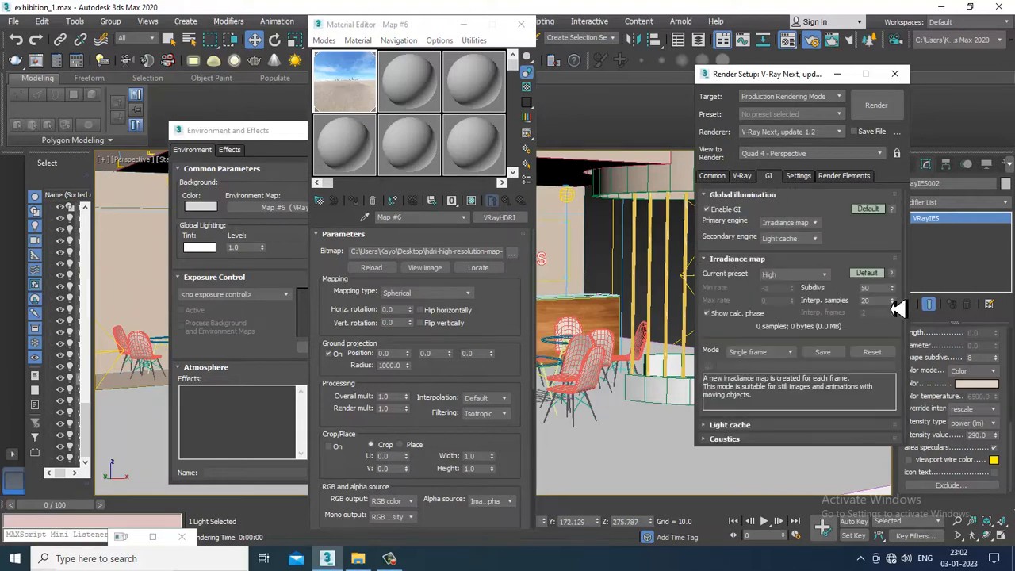
{"action": "double_click", "coordinate": [872, 288]}
{"action": "key", "text": "Tab"}
{"action": "type", "text": "60"}
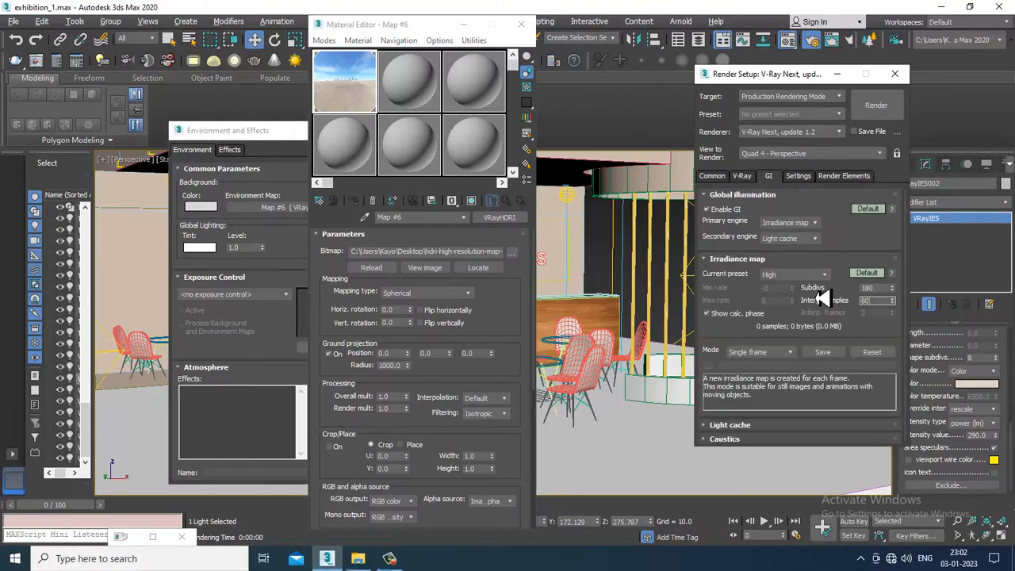
Show the advanced Global DMC settings and set the noise threshold to 0.001 and the min samples to 32
{"action": "left_click", "coordinate": [746, 179]}
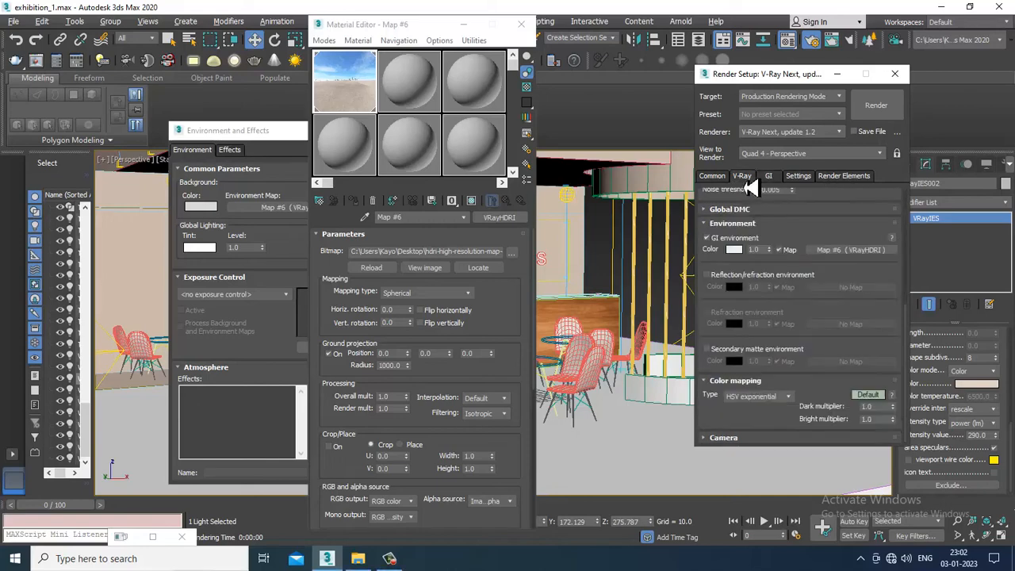
{"action": "scroll", "coordinate": [791, 372], "scroll_direction": "up", "scroll_amount": 5}
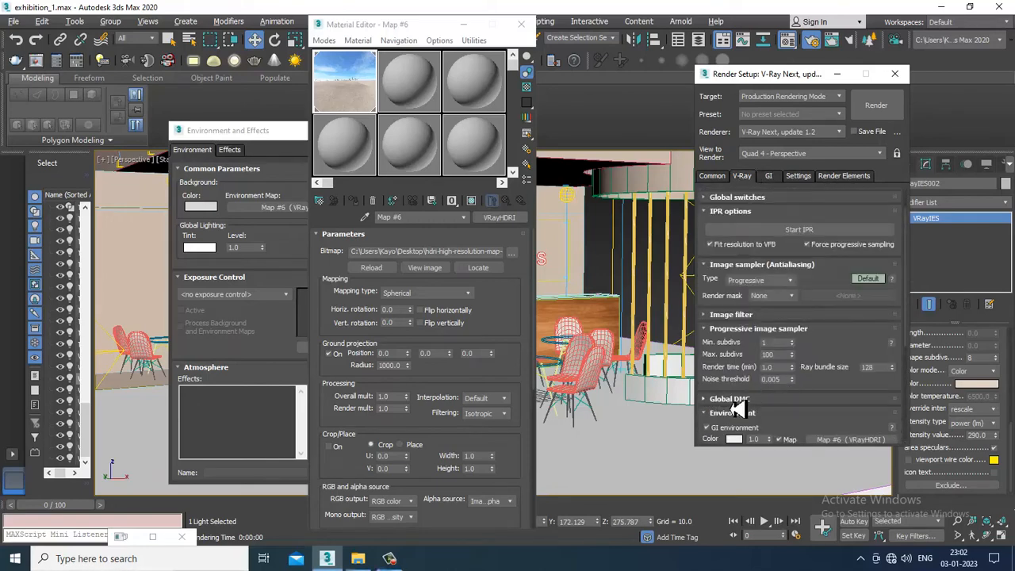
{"action": "left_click", "coordinate": [868, 377]}
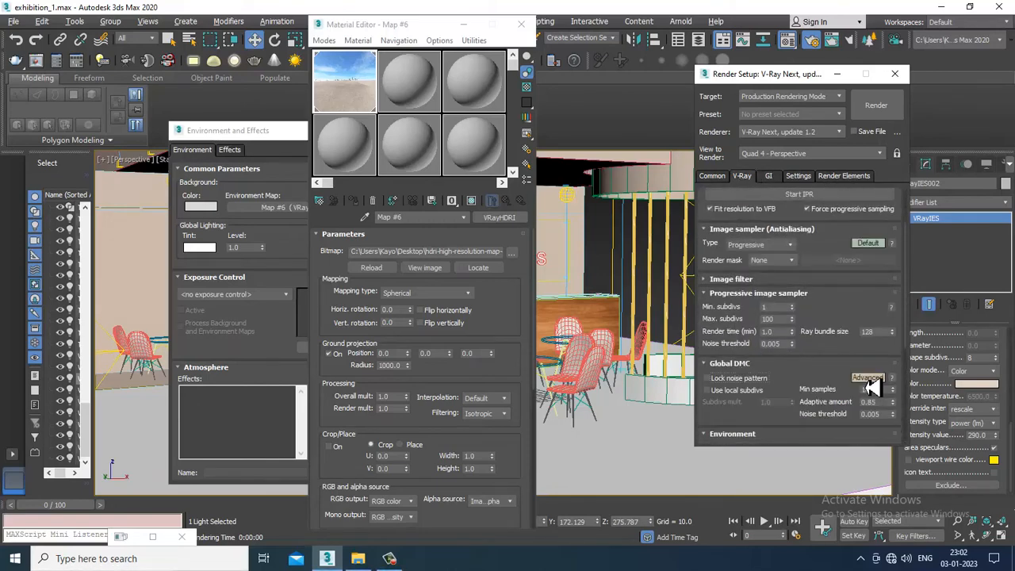
{"action": "double_click", "coordinate": [871, 414]}
{"action": "double_click", "coordinate": [872, 389]}
Set the image filter to Catmull-Rom and switch the image sampler settings to Advanced mode
{"action": "left_click", "coordinate": [789, 281]}
{"action": "left_click", "coordinate": [840, 294]}
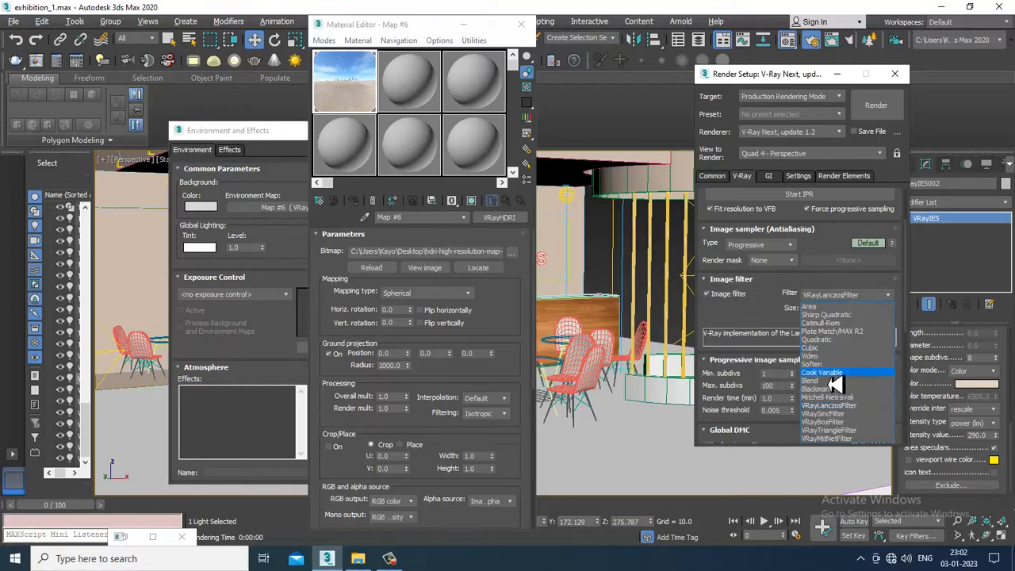
{"action": "left_click", "coordinate": [830, 323]}
{"action": "left_click", "coordinate": [869, 243]}
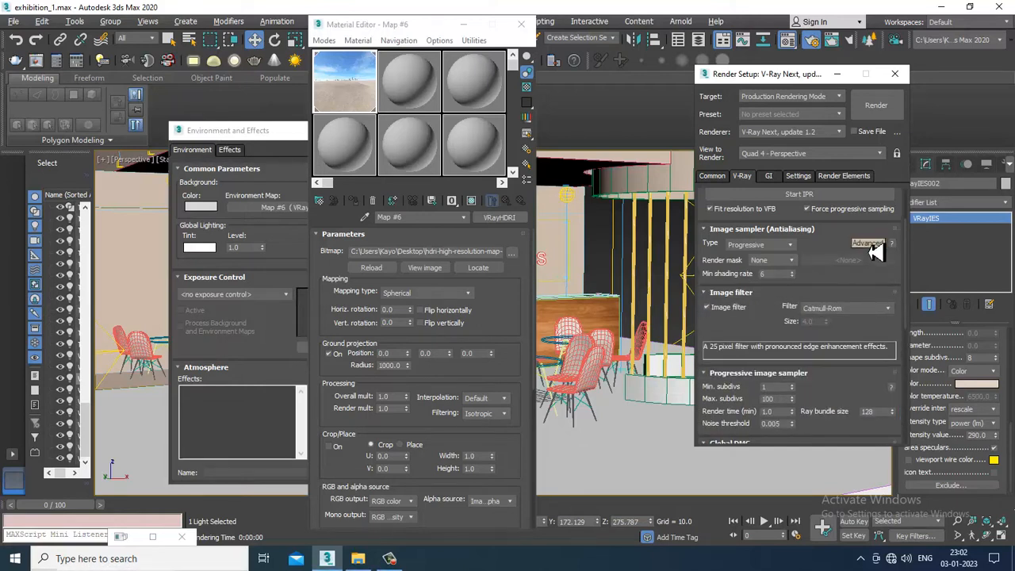
Set the progressive image sampler's min subdivs to 3 and switch the color mapping settings to Advanced mode
{"action": "scroll", "coordinate": [864, 273], "scroll_direction": "down", "scroll_amount": 2}
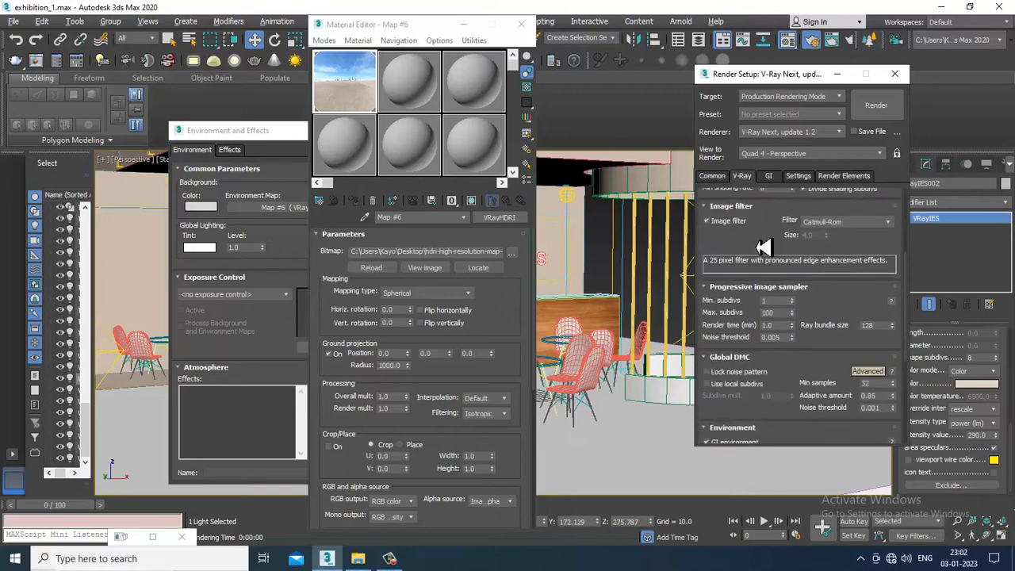
{"action": "left_click", "coordinate": [777, 303]}
{"action": "type", "text": "3"}
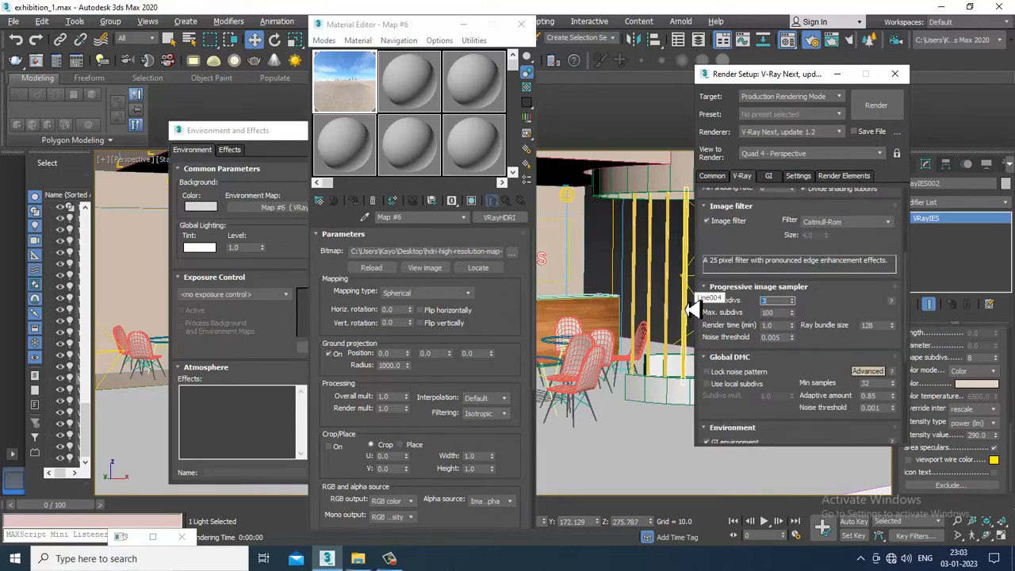
{"action": "scroll", "coordinate": [769, 438], "scroll_direction": "down", "scroll_amount": 5}
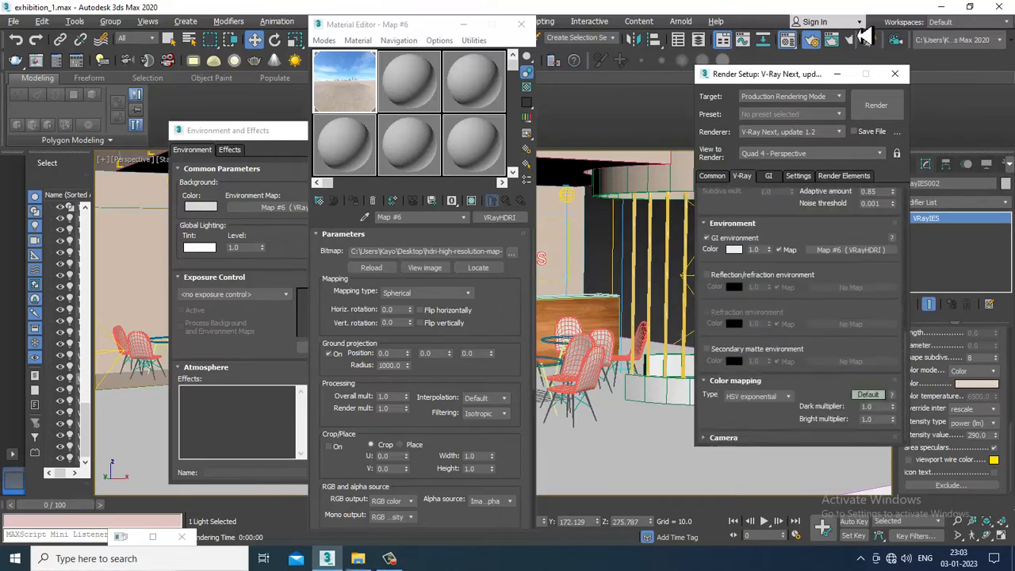
{"action": "scroll", "coordinate": [769, 439], "scroll_direction": "down", "scroll_amount": 1}
{"action": "left_click", "coordinate": [869, 396]}
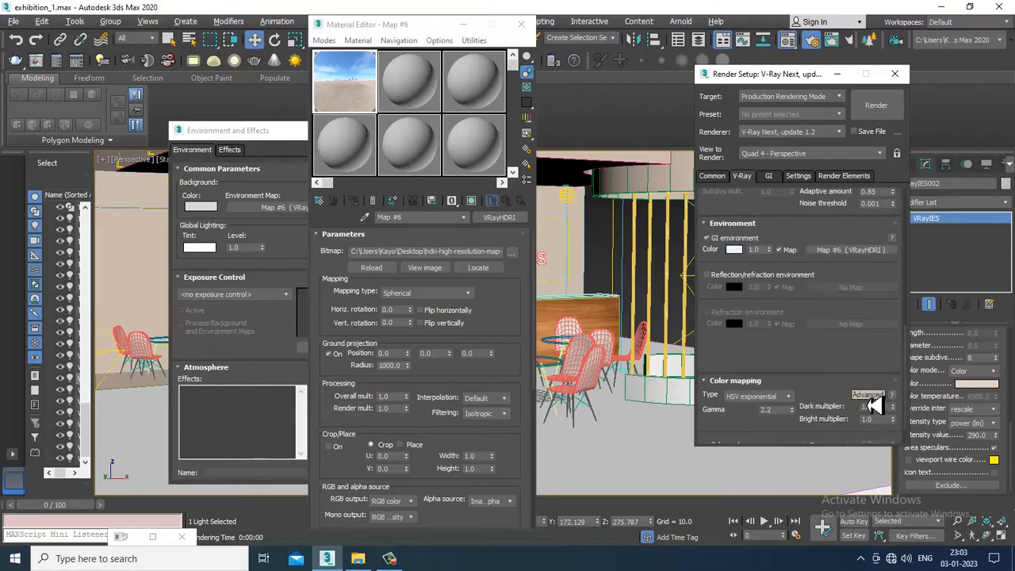
Set the irradiance map preset to Medium and the light cache subdivs to 2000, then minimize the open dialogs
{"action": "left_click", "coordinate": [767, 177]}
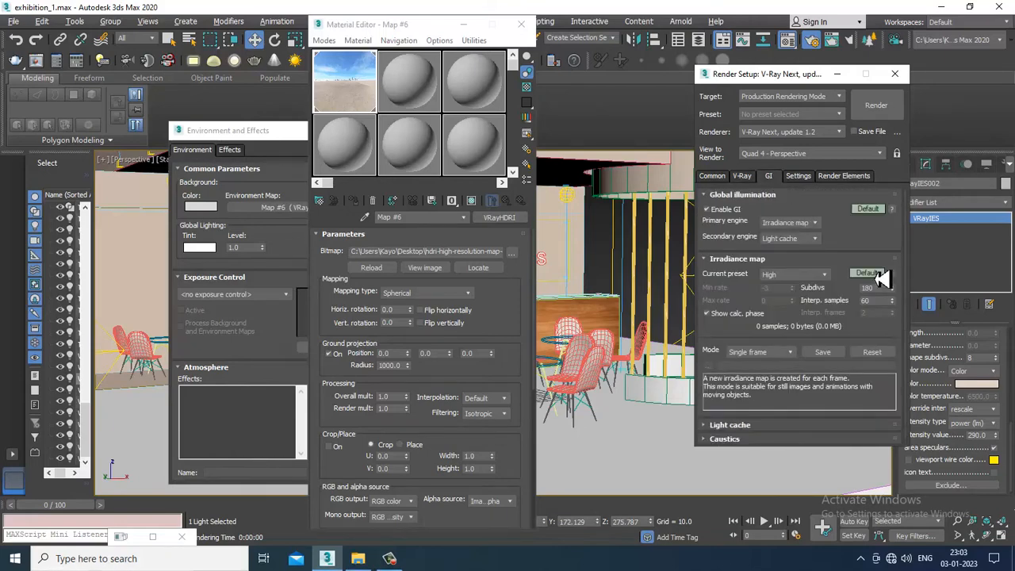
{"action": "left_click", "coordinate": [820, 274]}
{"action": "left_click", "coordinate": [811, 317]}
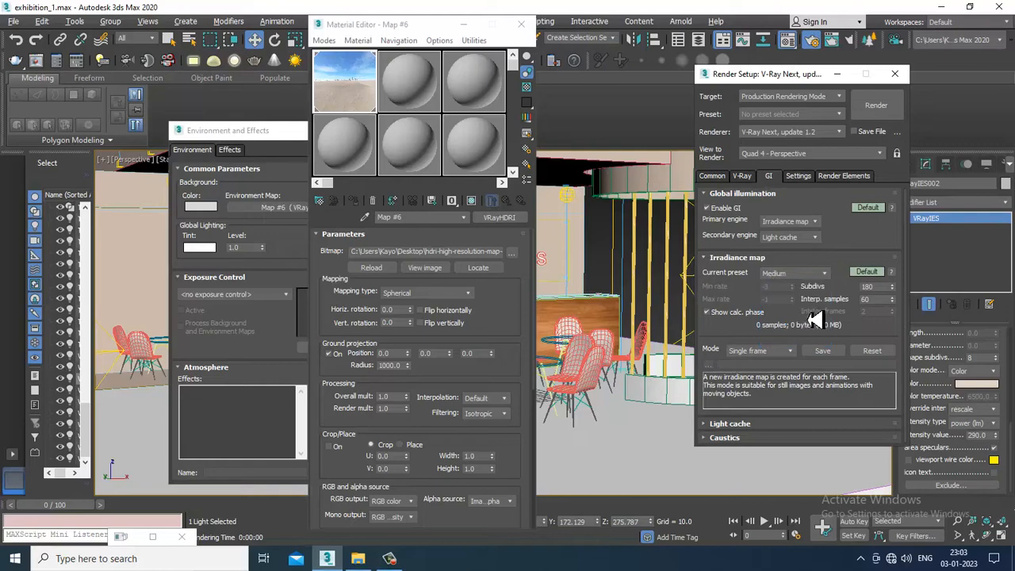
{"action": "left_click", "coordinate": [770, 425]}
{"action": "double_click", "coordinate": [777, 355]}
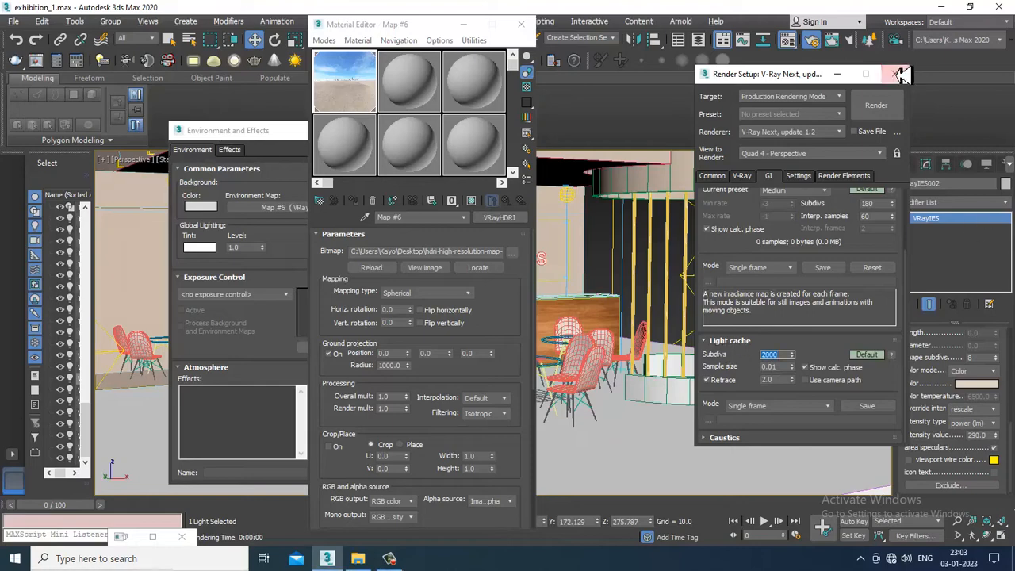
{"action": "left_click", "coordinate": [837, 76]}
{"action": "left_click", "coordinate": [457, 27]}
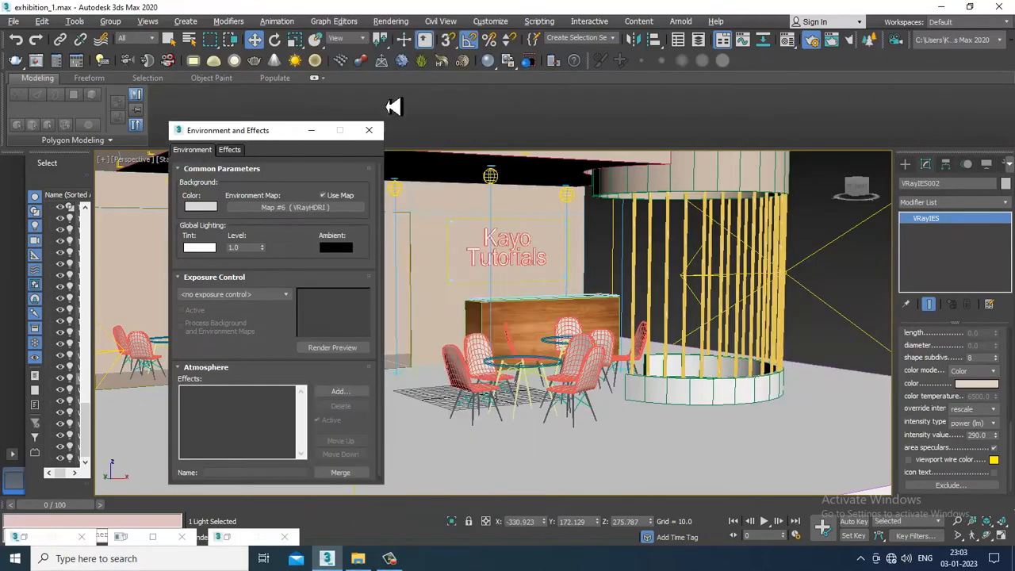
{"action": "left_click", "coordinate": [324, 130]}
Run a V-Ray test render of the whole stall against the HDRI background, stopping and closing it early
{"action": "scroll", "coordinate": [530, 321], "scroll_direction": "down", "scroll_amount": 3}
{"action": "key", "text": "shift+q"}
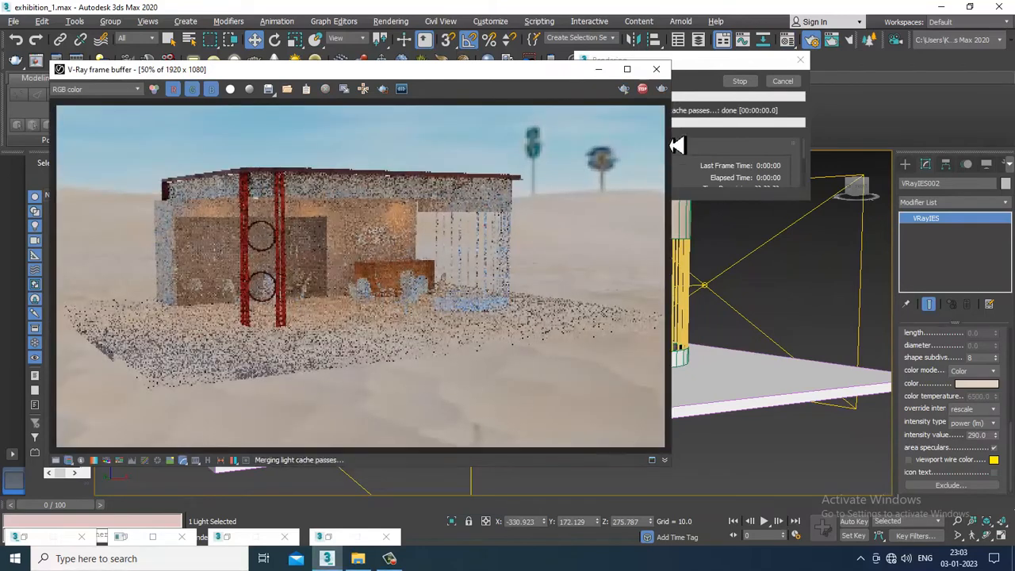
{"action": "left_click", "coordinate": [656, 69]}
Frame a closer view of the stall's front and run a V-Ray test render, closing it early
{"action": "scroll", "coordinate": [523, 374], "scroll_direction": "up", "scroll_amount": 4}
{"action": "key", "text": "v"}
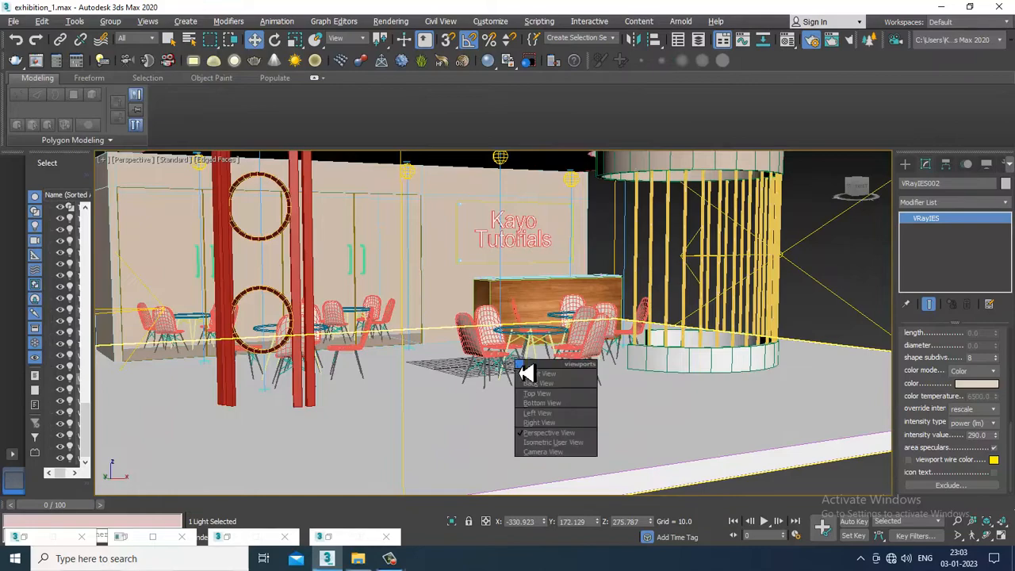
{"action": "key", "text": "c"}
{"action": "left_click", "coordinate": [545, 326]}
{"action": "scroll", "coordinate": [551, 341], "scroll_direction": "down", "scroll_amount": 2}
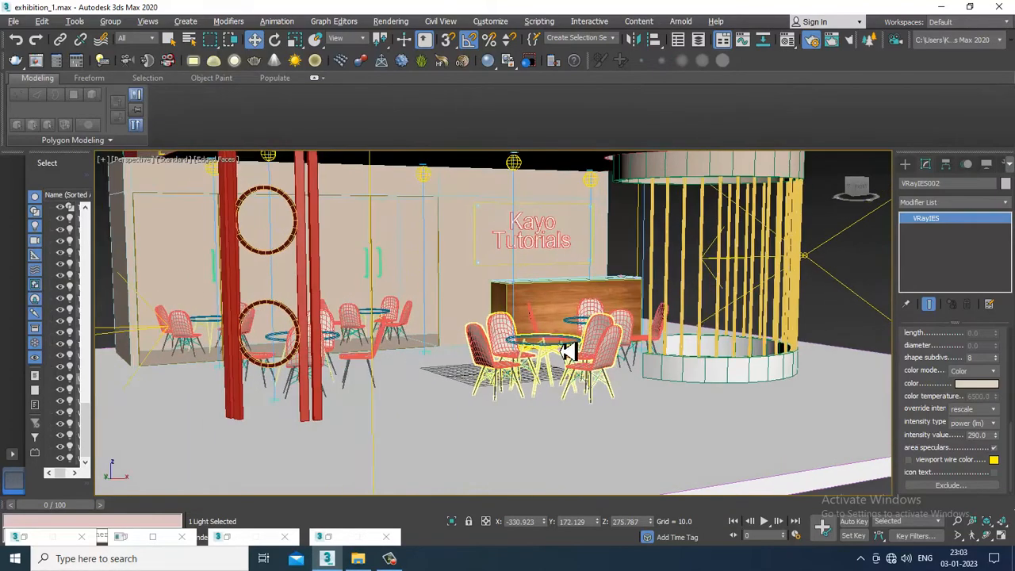
{"action": "key", "text": "shift+f"}
{"action": "key", "text": "shift+f"}
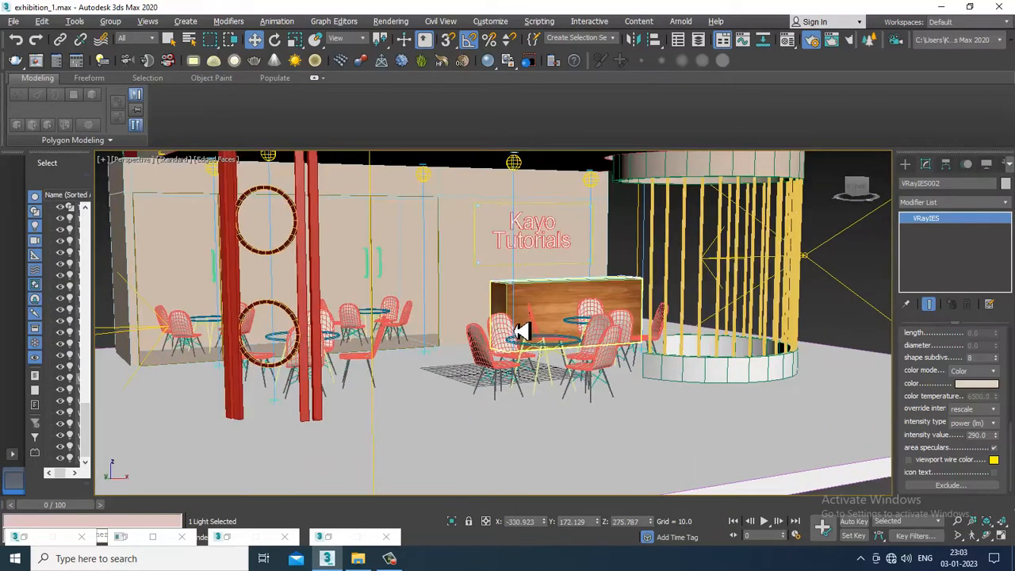
{"action": "middle_click_drag", "start_coordinate": [520, 331], "coordinate": [533, 349]}
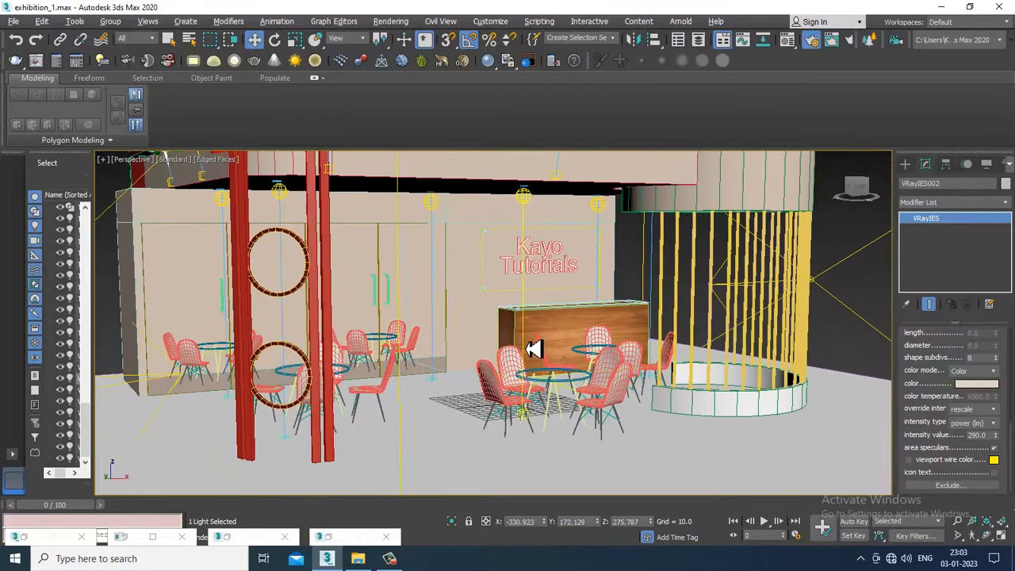
{"action": "key", "text": "shift+q"}
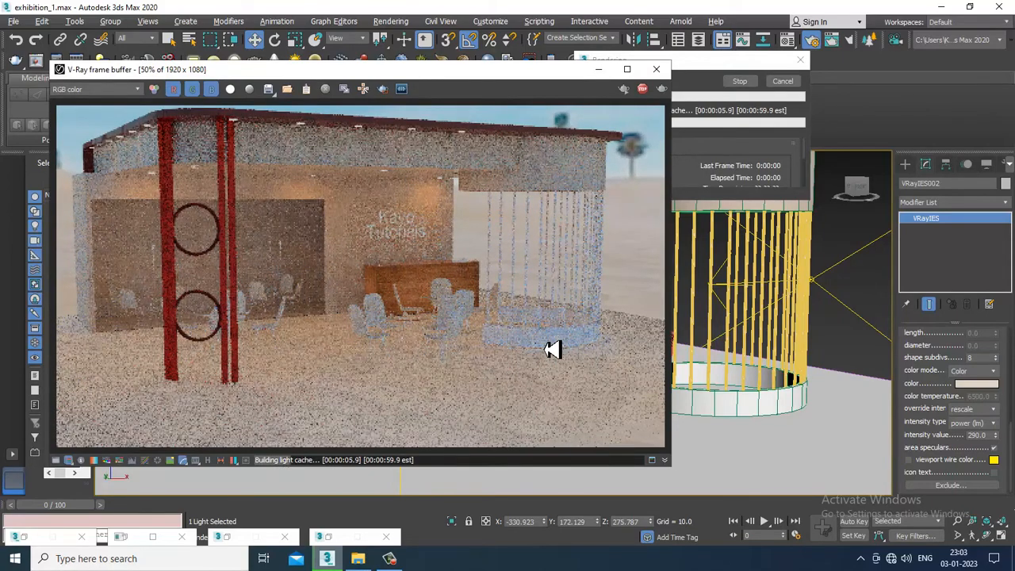
{"action": "left_click", "coordinate": [657, 69]}
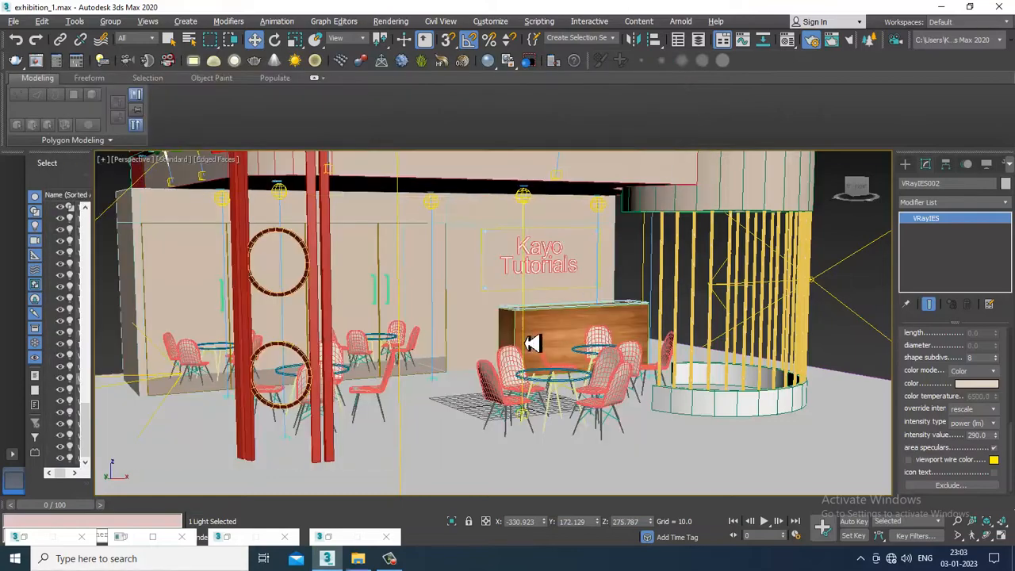
Switch the perspective viewport to V-Ray IPR and set the multiplier of the large plane light in front of the stall to 1.0
{"action": "scroll", "coordinate": [532, 342], "scroll_direction": "down", "scroll_amount": 10}
{"action": "left_click", "coordinate": [565, 488]}
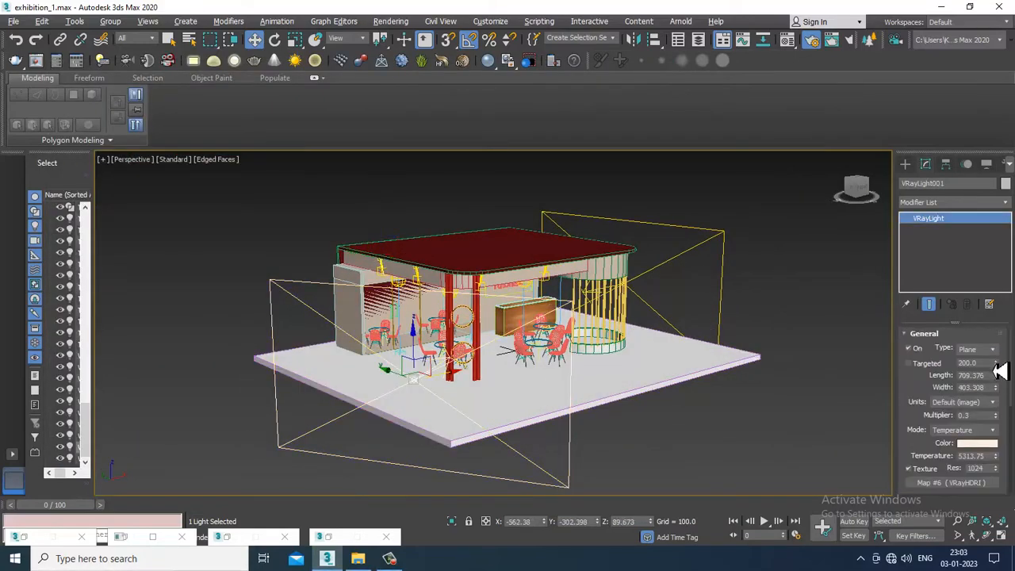
{"action": "left_click", "coordinate": [174, 159]}
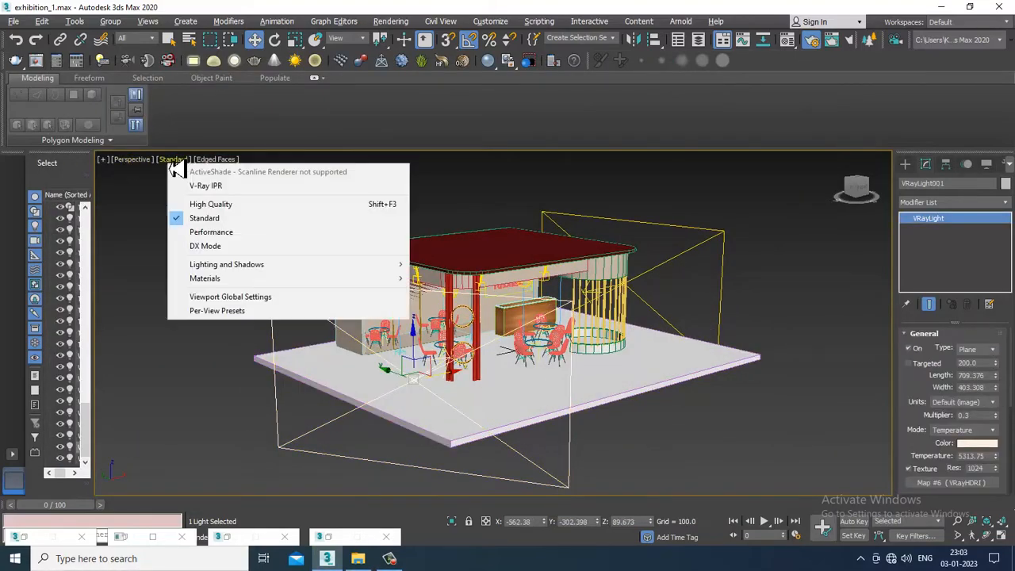
{"action": "left_click", "coordinate": [205, 186]}
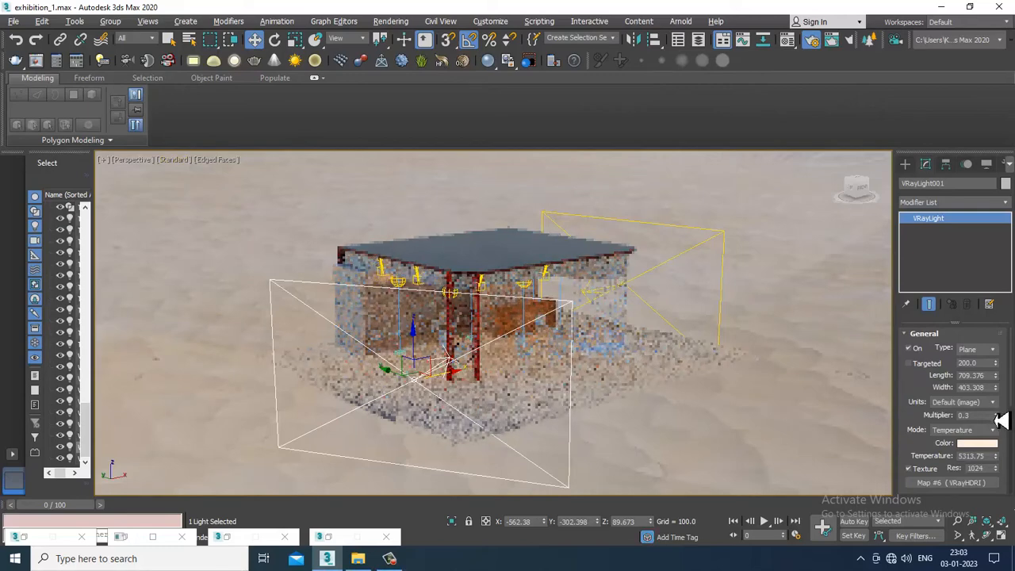
{"action": "left_click_drag", "start_coordinate": [997, 417], "coordinate": [961, 426]}
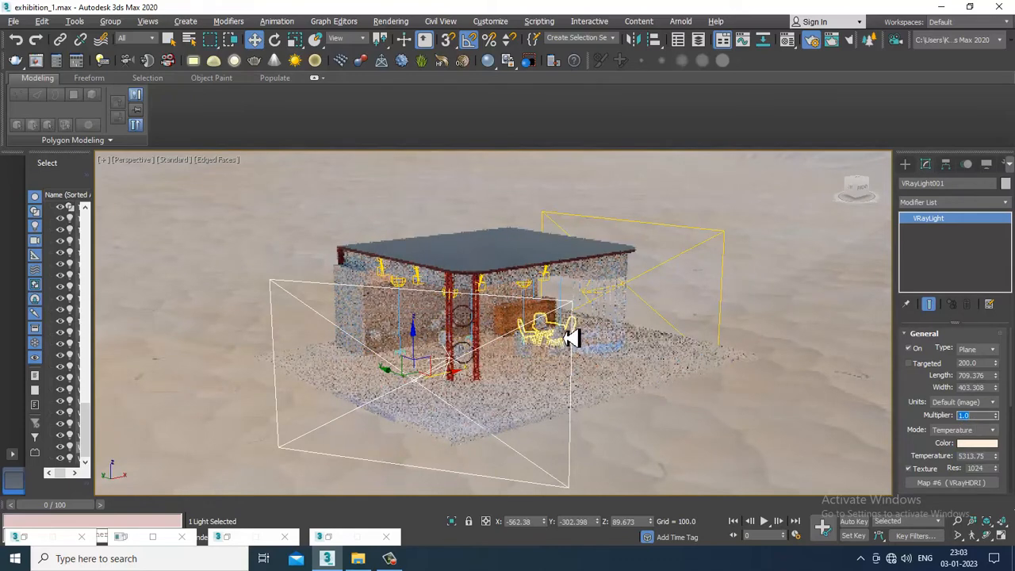
Set the multiplier of the plane light beside the slatted enclosure to 0.5, and turn off V-Ray IPR in the viewport
{"action": "left_click", "coordinate": [695, 288]}
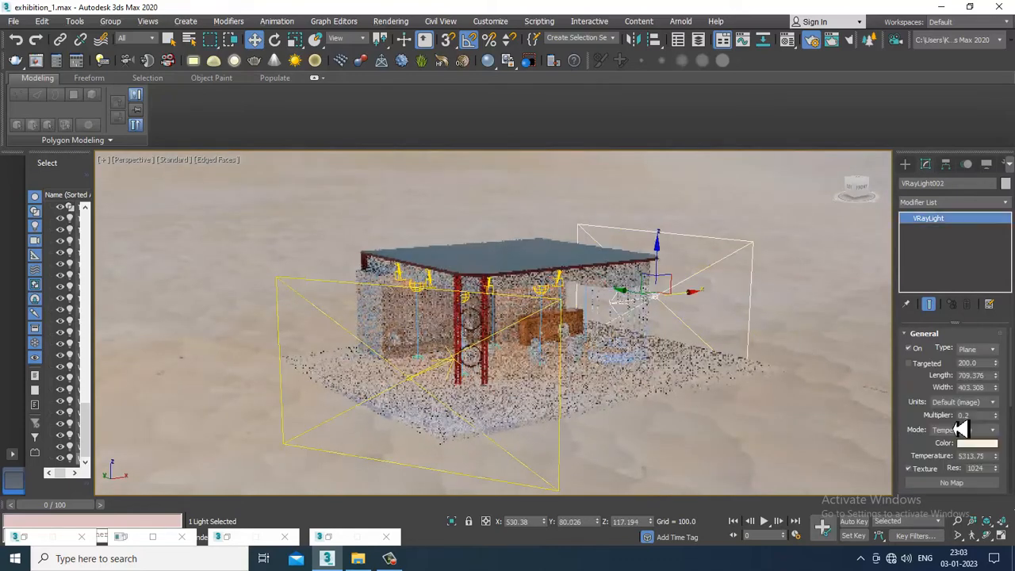
{"action": "left_click_drag", "start_coordinate": [983, 415], "coordinate": [889, 420]}
{"action": "key", "text": "Return"}
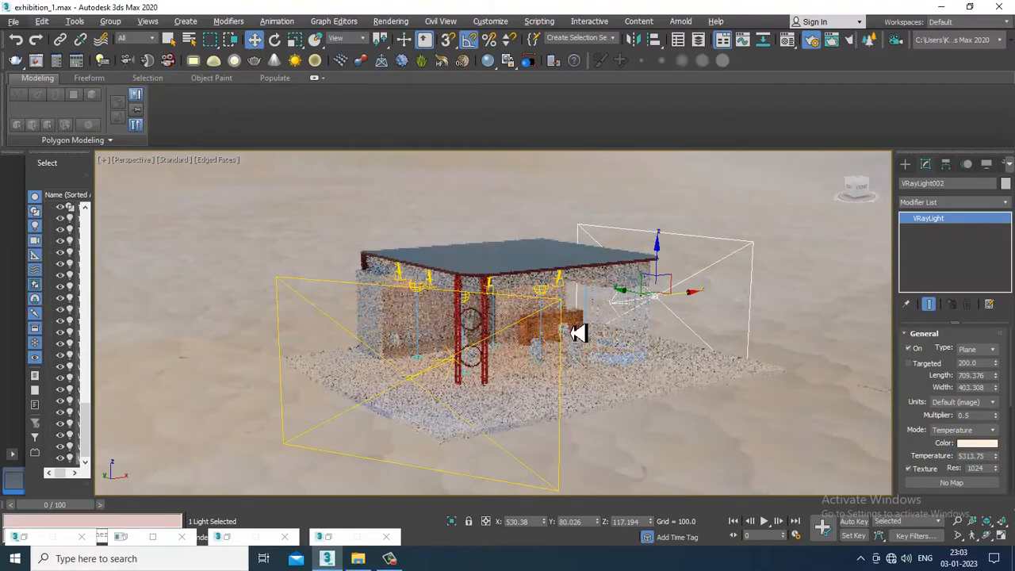
{"action": "scroll", "coordinate": [578, 333], "scroll_direction": "up", "scroll_amount": 8}
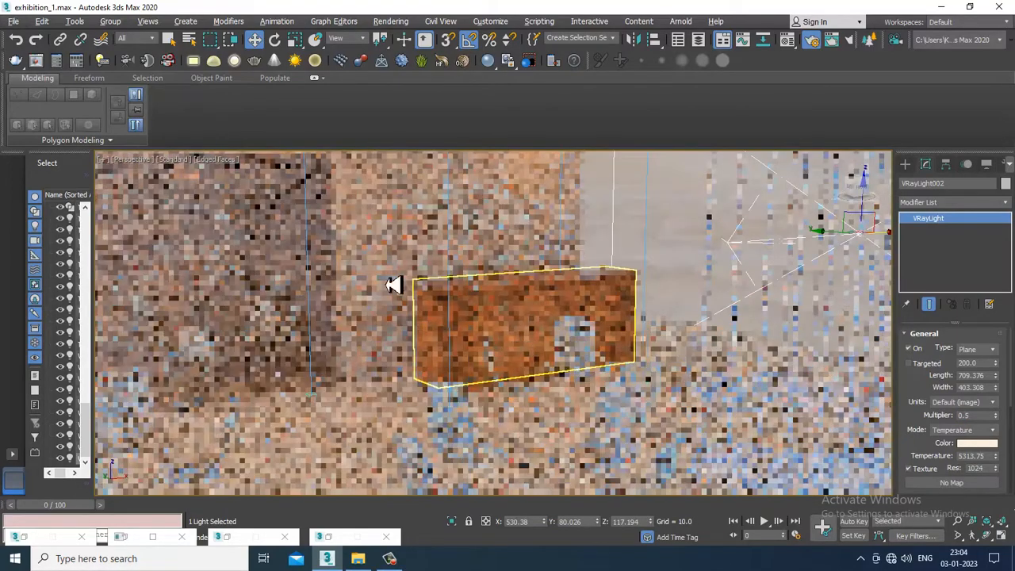
{"action": "left_click", "coordinate": [173, 160]}
{"action": "left_click", "coordinate": [216, 190]}
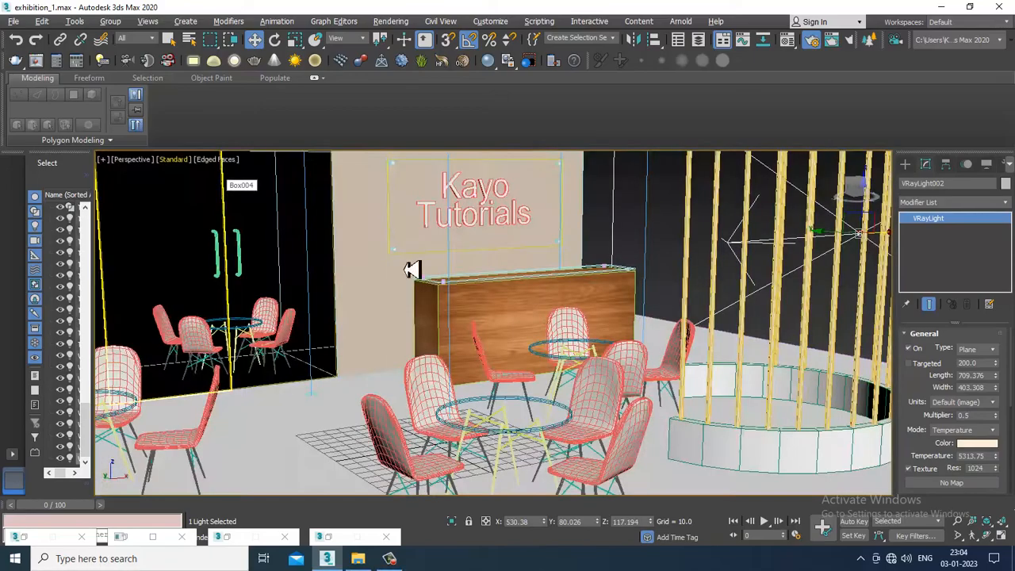
Reframe the stall and run a V-Ray test render, examine the back wall and counter up close, and close the render
{"action": "scroll", "coordinate": [508, 294], "scroll_direction": "down", "scroll_amount": 6}
{"action": "scroll", "coordinate": [487, 292], "scroll_direction": "up", "scroll_amount": 5}
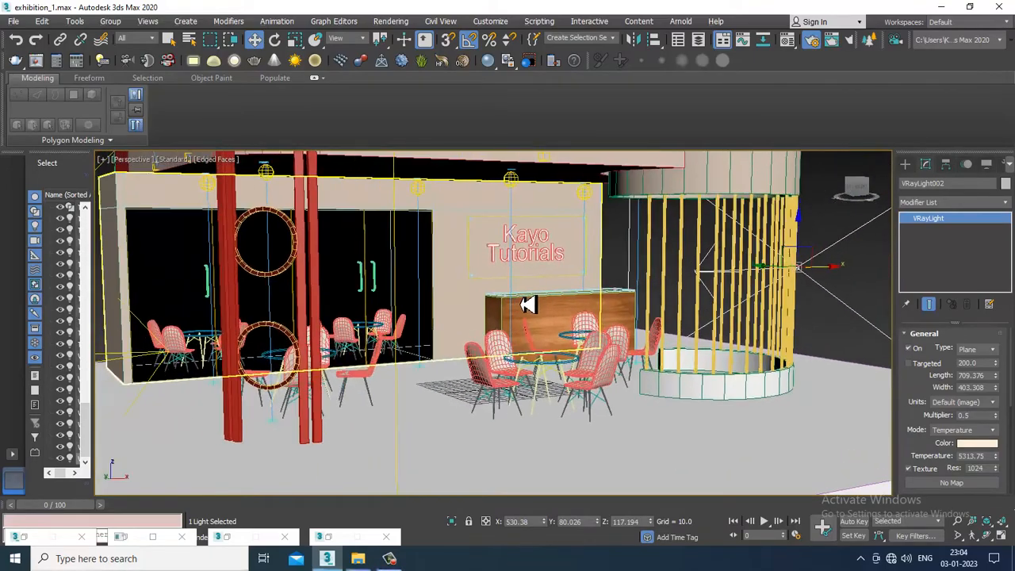
{"action": "scroll", "coordinate": [533, 306], "scroll_direction": "up", "scroll_amount": 1}
{"action": "key", "text": "shift+q"}
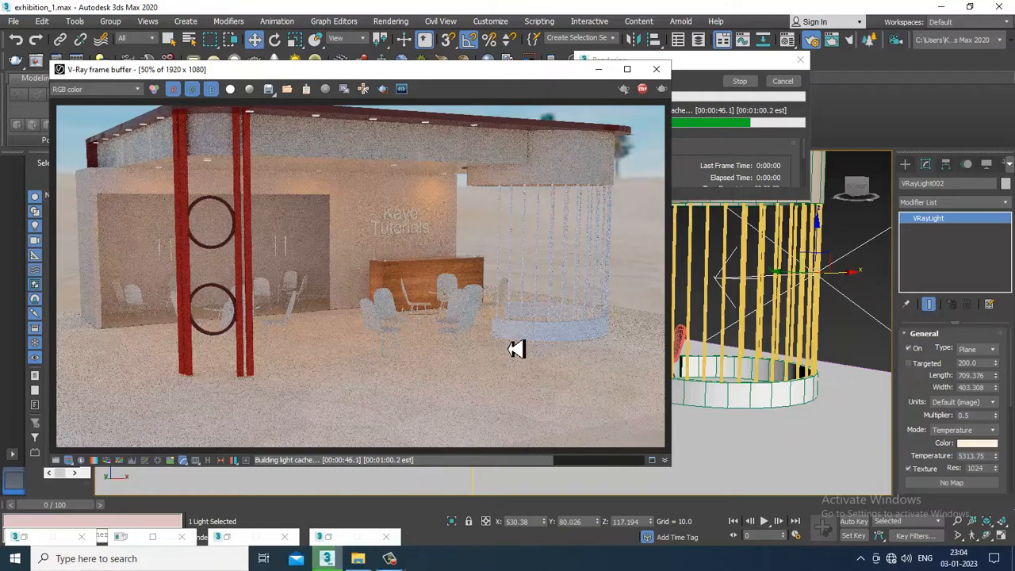
{"action": "left_click", "coordinate": [397, 559]}
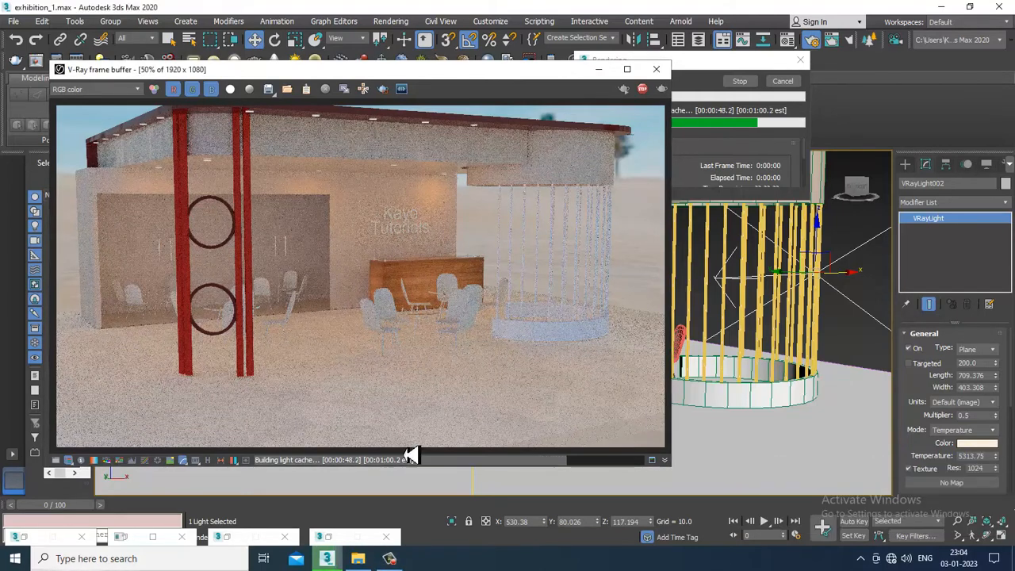
{"action": "double_click", "coordinate": [331, 230]}
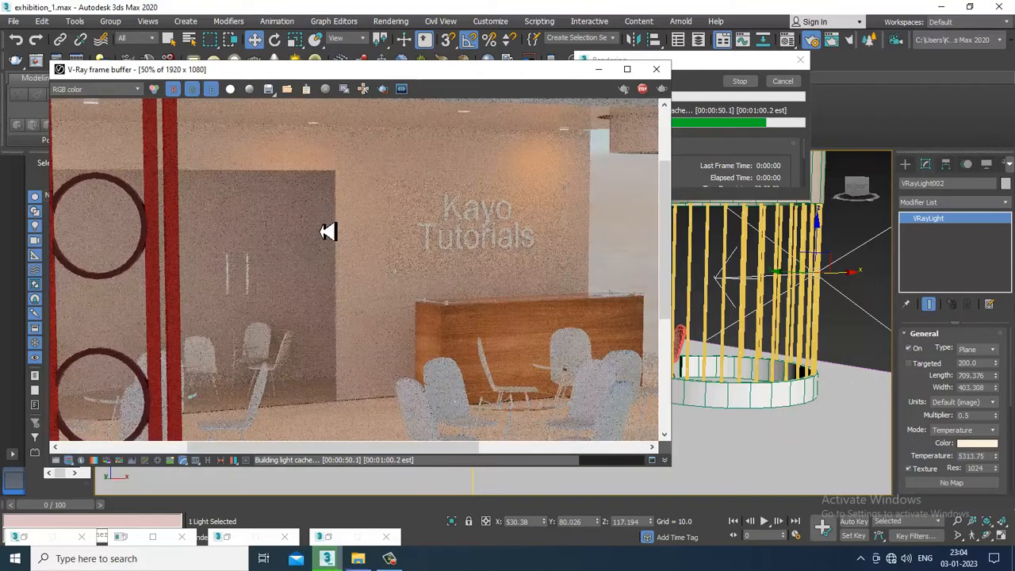
{"action": "scroll", "coordinate": [331, 230], "scroll_direction": "down", "scroll_amount": 1}
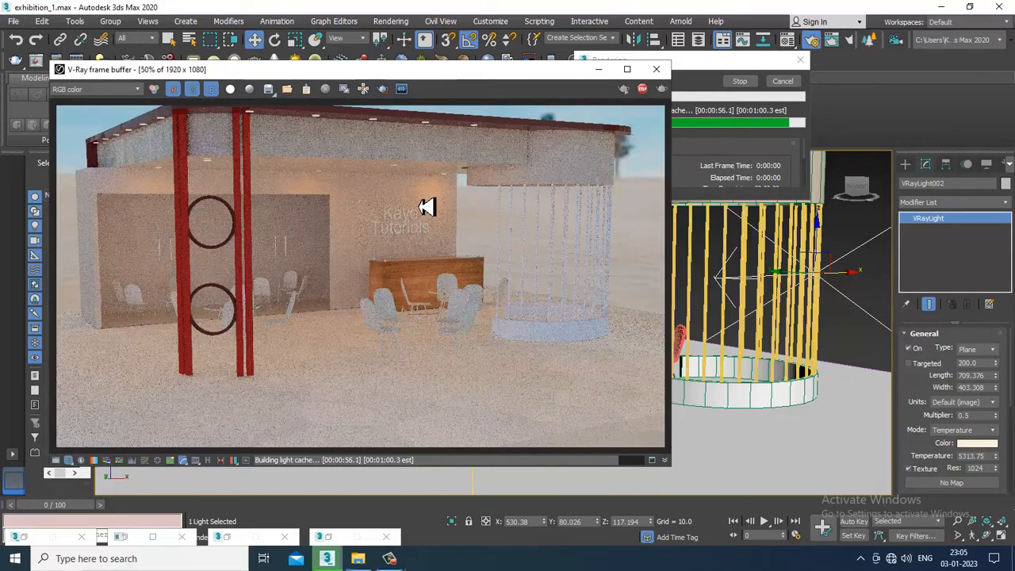
{"action": "left_click", "coordinate": [657, 69]}
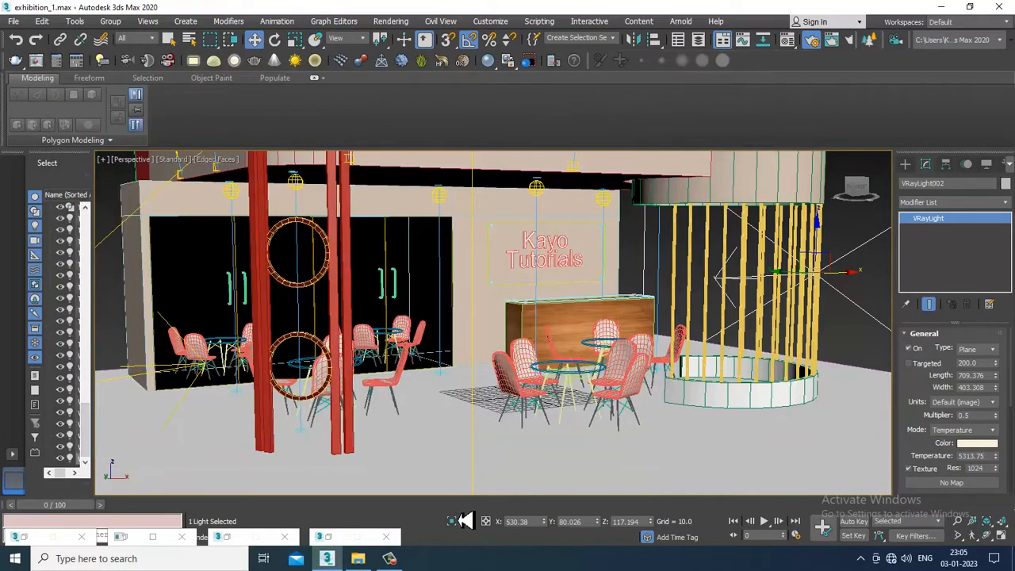
Select the floor plane and change the second material slot, 02 - Default, to a VRayMtl
{"action": "left_click", "coordinate": [621, 463]}
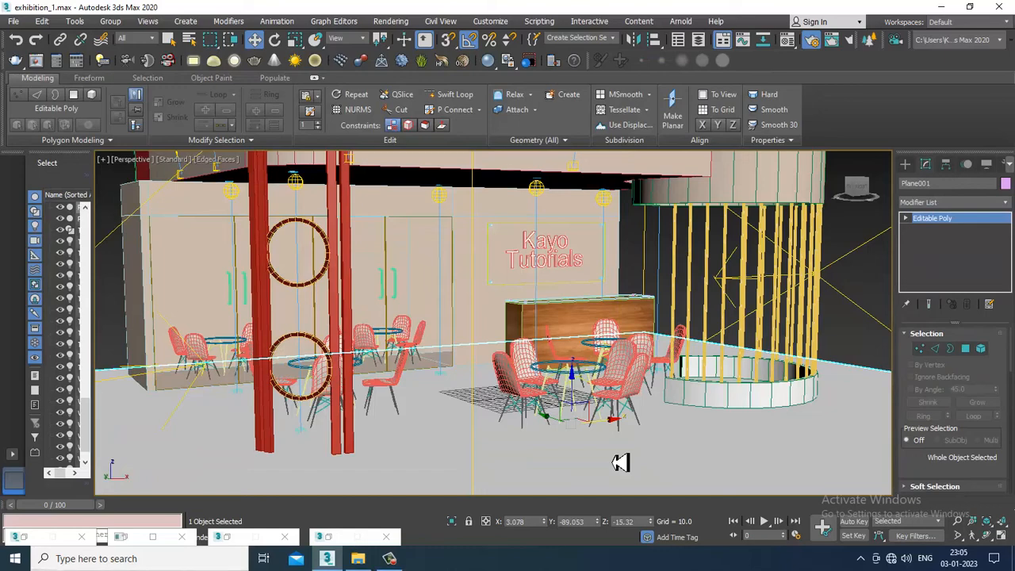
{"action": "key", "text": "m"}
{"action": "left_click", "coordinate": [408, 87]}
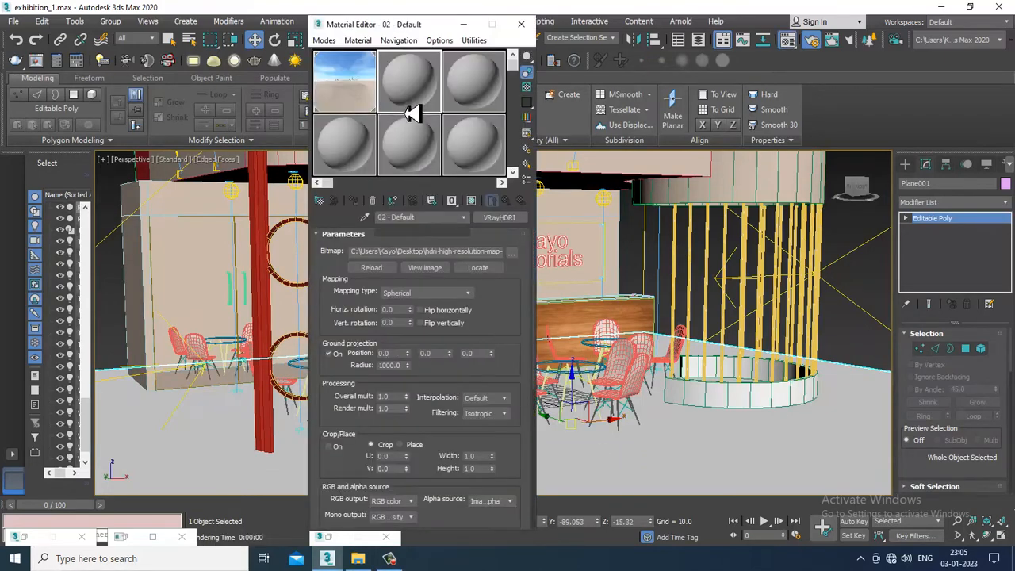
{"action": "left_click", "coordinate": [501, 218]}
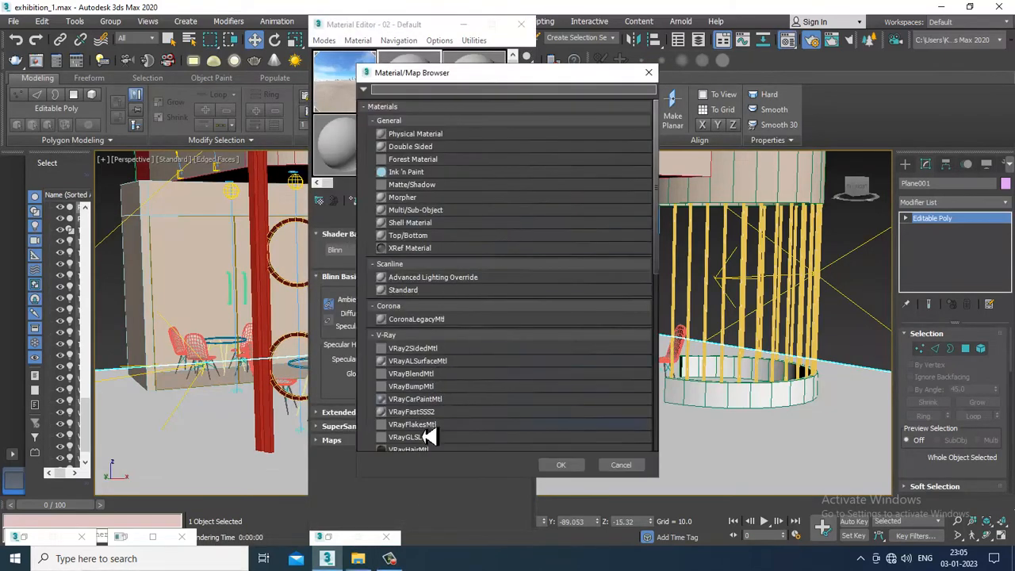
{"action": "scroll", "coordinate": [428, 436], "scroll_direction": "down", "scroll_amount": 2}
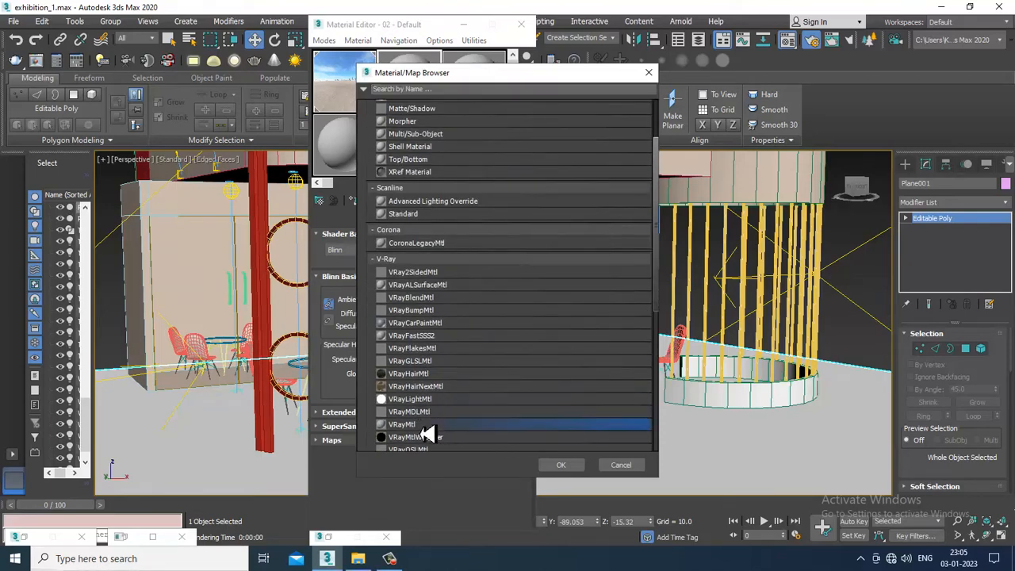
{"action": "double_click", "coordinate": [428, 425]}
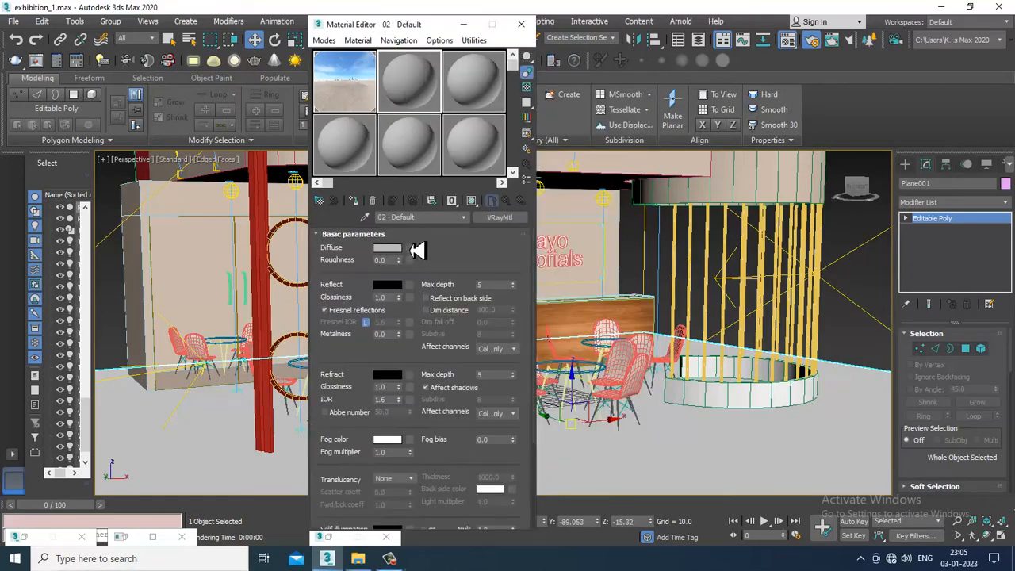
Assign a Bitmap map to the floor material's diffuse channel and check the sofa folder on the Desktop for a texture
{"action": "left_click", "coordinate": [411, 249]}
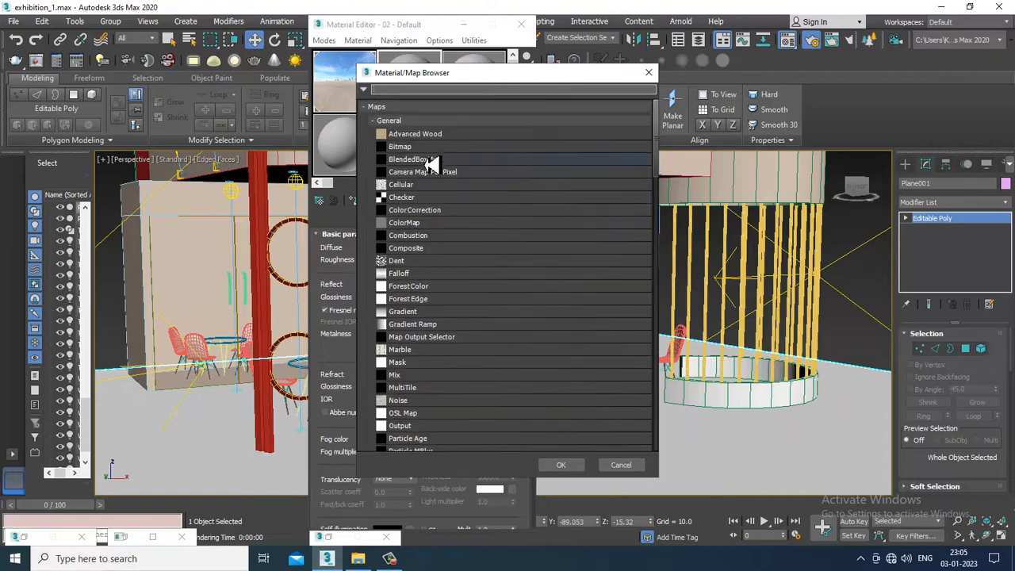
{"action": "double_click", "coordinate": [426, 149]}
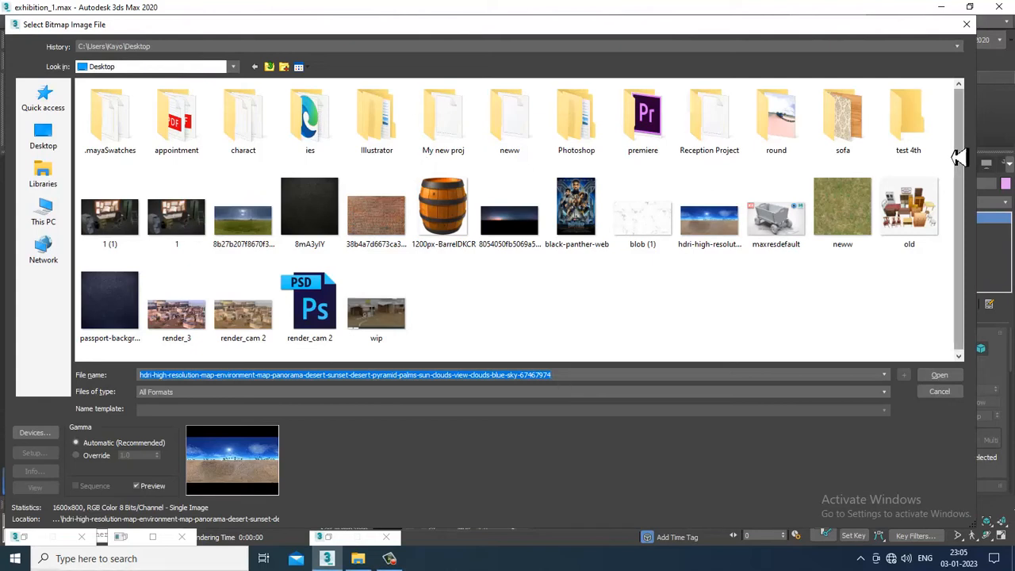
{"action": "double_click", "coordinate": [844, 119]}
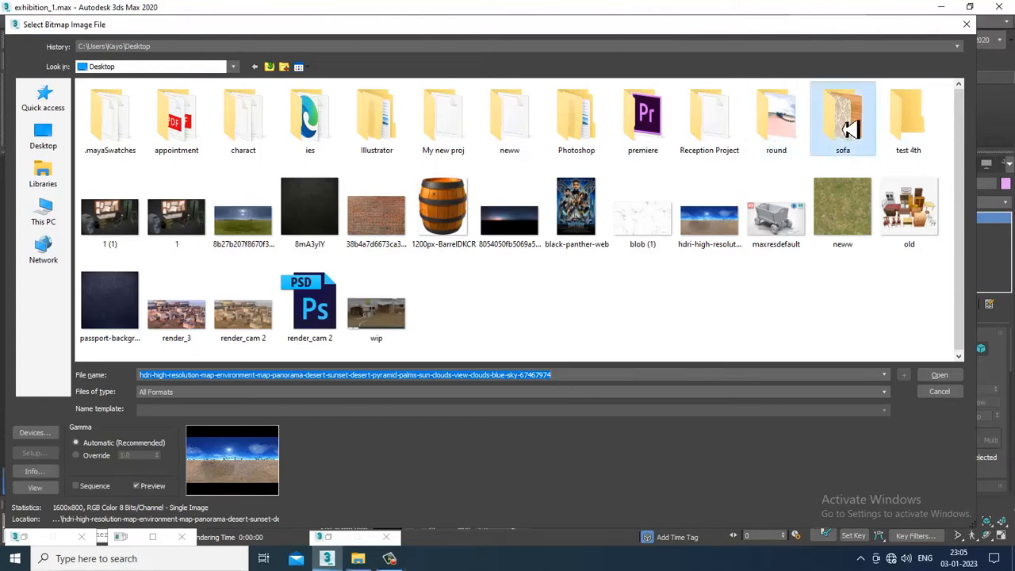
{"action": "left_click", "coordinate": [270, 68]}
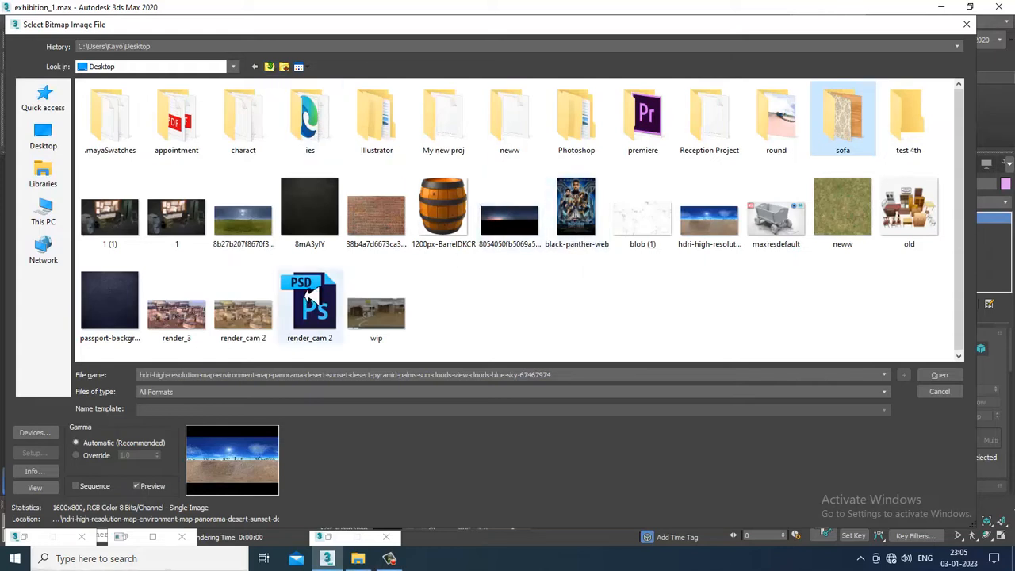
Browse to the December 2022 folder on Local Disk (D:) for the floor's bitmap
{"action": "left_click", "coordinate": [57, 213]}
{"action": "double_click", "coordinate": [283, 184]}
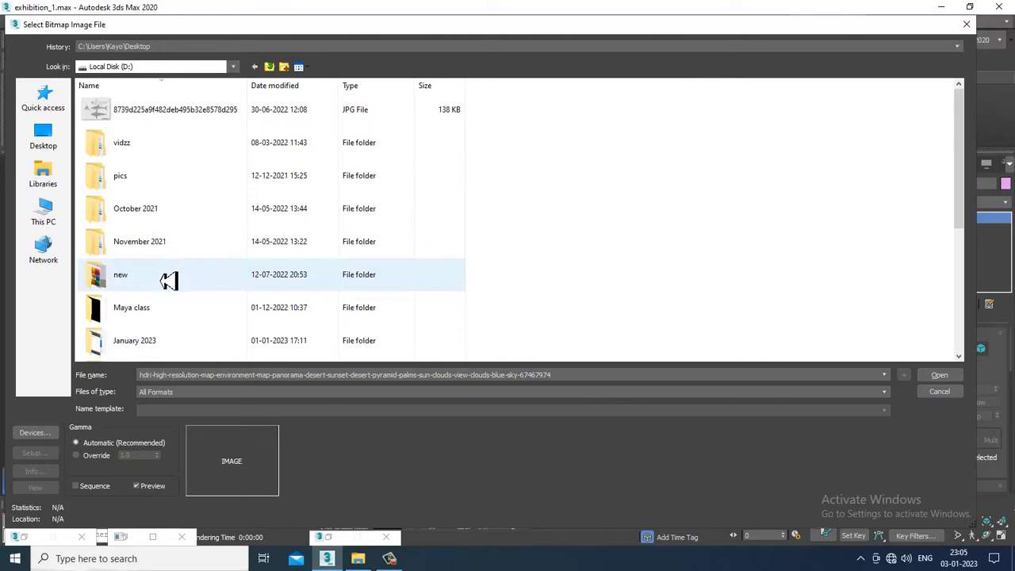
{"action": "scroll", "coordinate": [169, 272], "scroll_direction": "down", "scroll_amount": 3}
{"action": "double_click", "coordinate": [162, 181]}
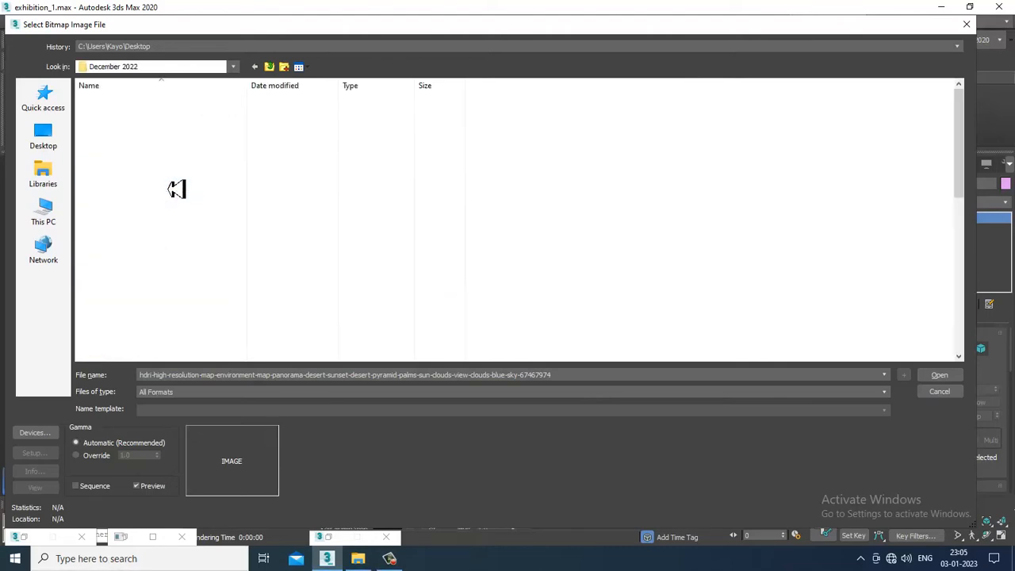
{"action": "scroll", "coordinate": [199, 272], "scroll_direction": "down", "scroll_amount": 8}
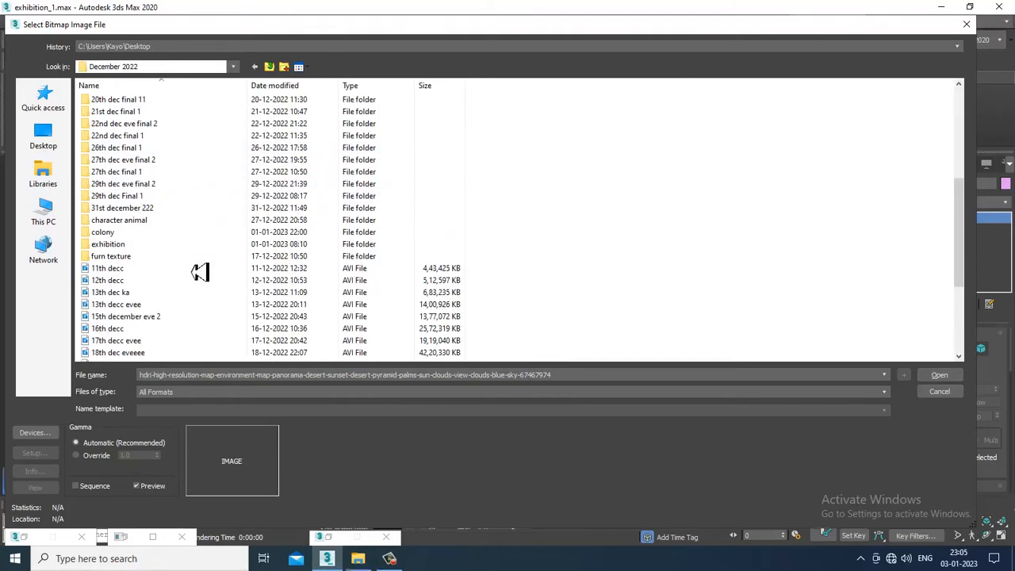
Look through the textures in the colony folder for a floor image, and return to the December 2022 folder
{"action": "double_click", "coordinate": [133, 243]}
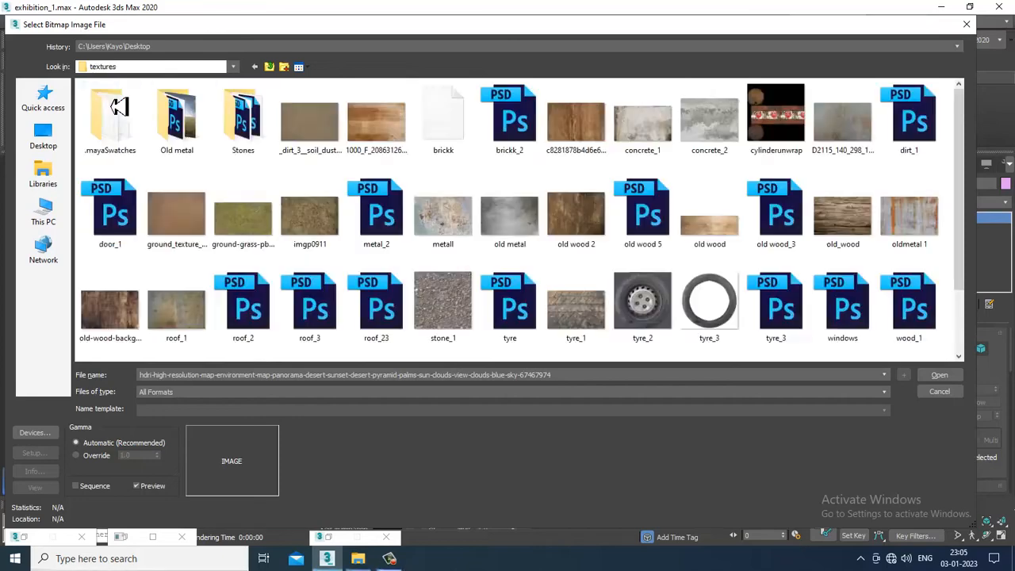
{"action": "scroll", "coordinate": [552, 242], "scroll_direction": "down", "scroll_amount": 2}
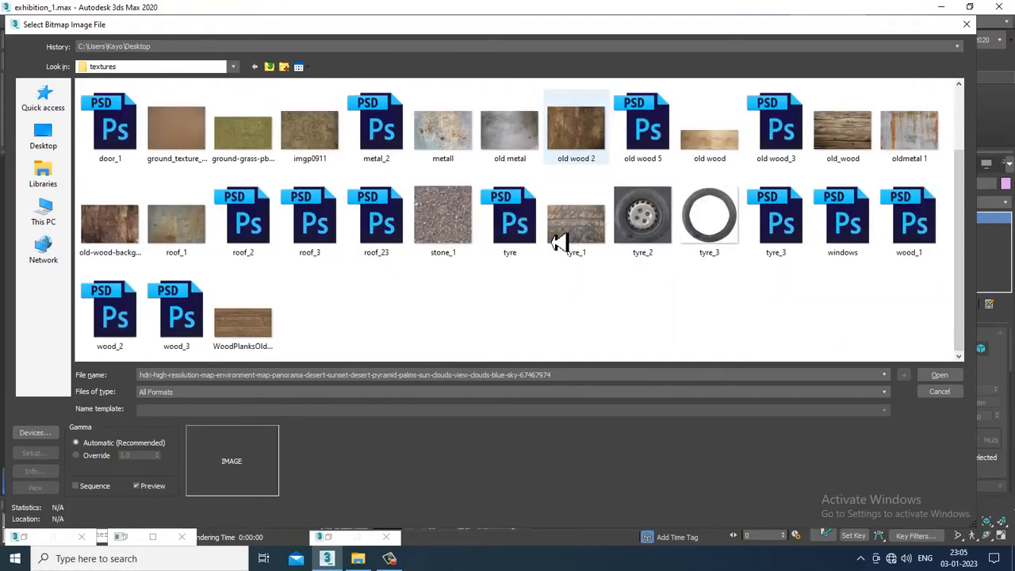
{"action": "scroll", "coordinate": [552, 241], "scroll_direction": "up", "scroll_amount": 2}
{"action": "left_click", "coordinate": [270, 67]}
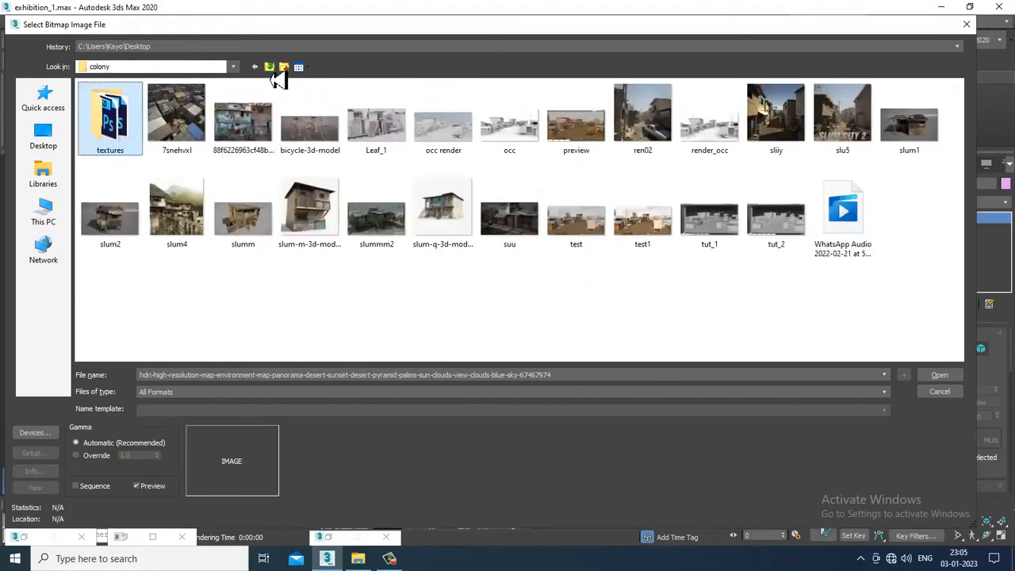
{"action": "left_click", "coordinate": [270, 67]}
{"action": "scroll", "coordinate": [296, 285], "scroll_direction": "down", "scroll_amount": 2}
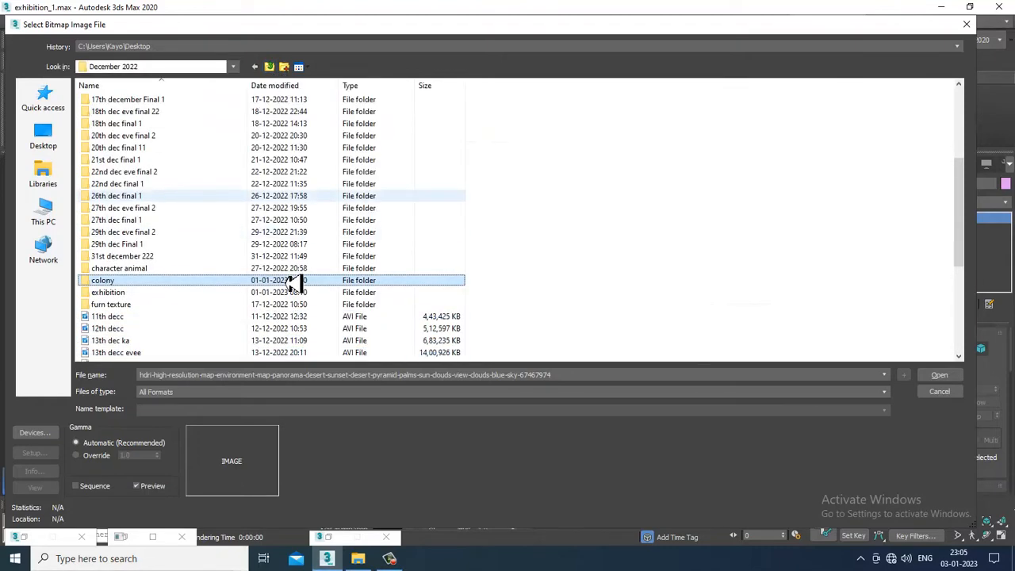
Load wood_1 from the furn texture folder as the diffuse bitmap, apply the material to the floor, show it in the viewport and close the editor
{"action": "double_click", "coordinate": [153, 306]}
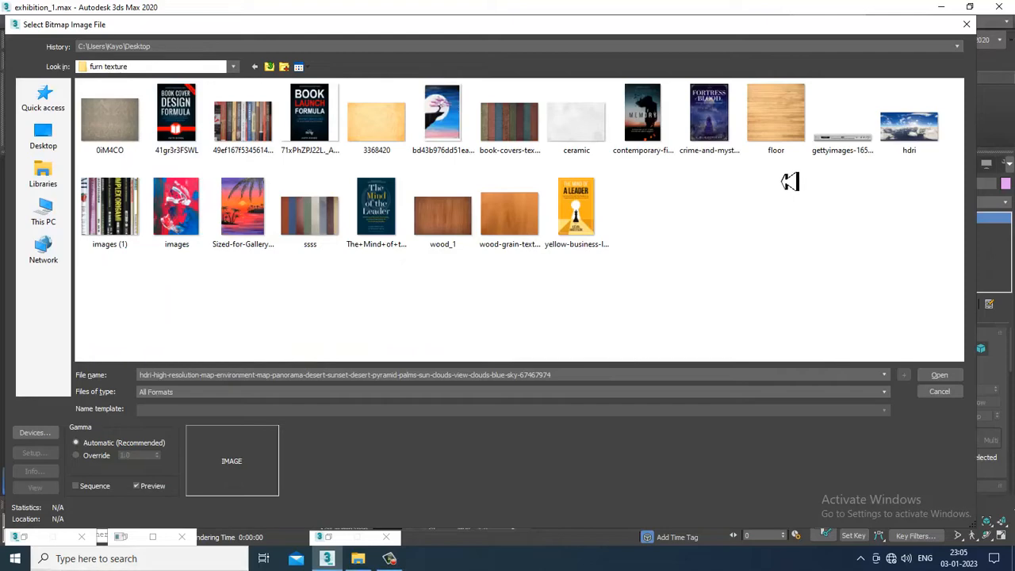
{"action": "double_click", "coordinate": [456, 230]}
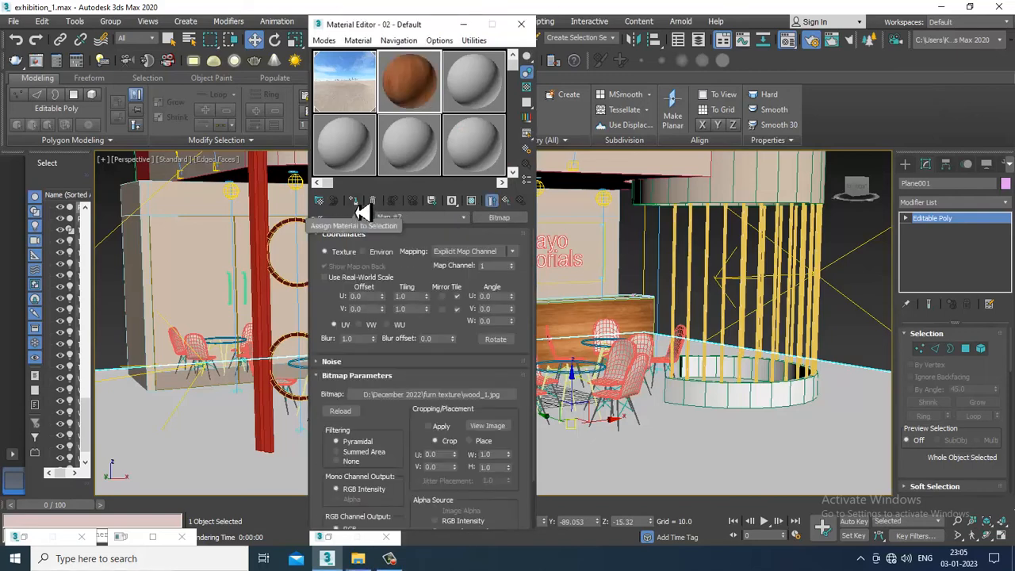
{"action": "left_click", "coordinate": [471, 201]}
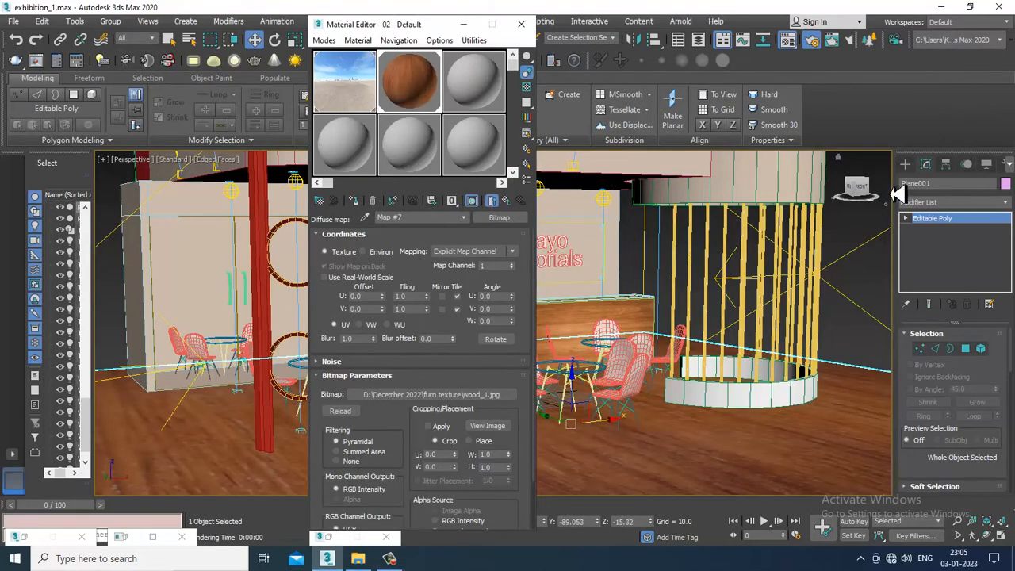
{"action": "left_click", "coordinate": [521, 24]}
Run a V-Ray test render to check the wood floor, and close the render
{"action": "left_click", "coordinate": [391, 22]}
{"action": "left_click", "coordinate": [410, 45]}
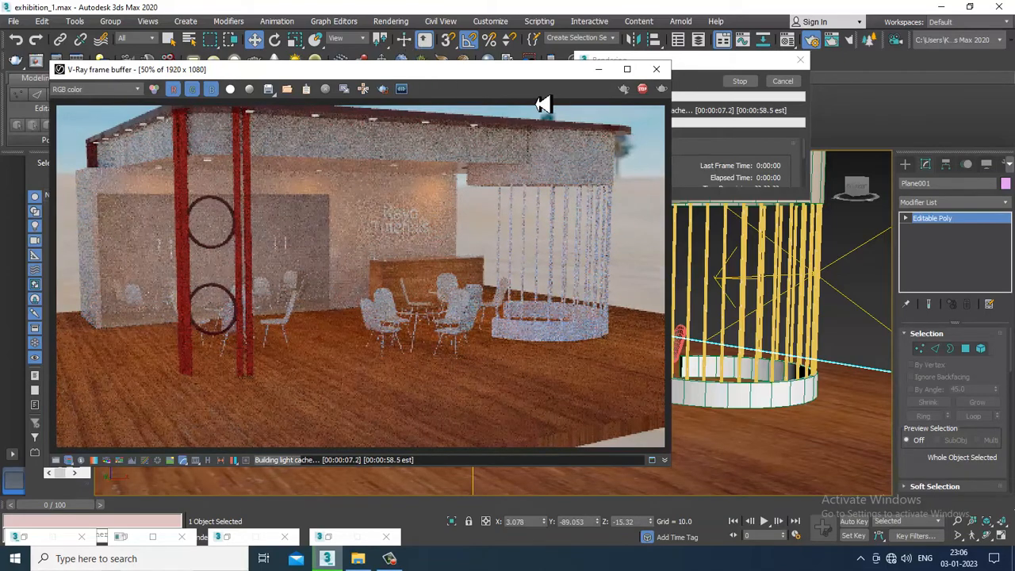
{"action": "left_click", "coordinate": [655, 69]}
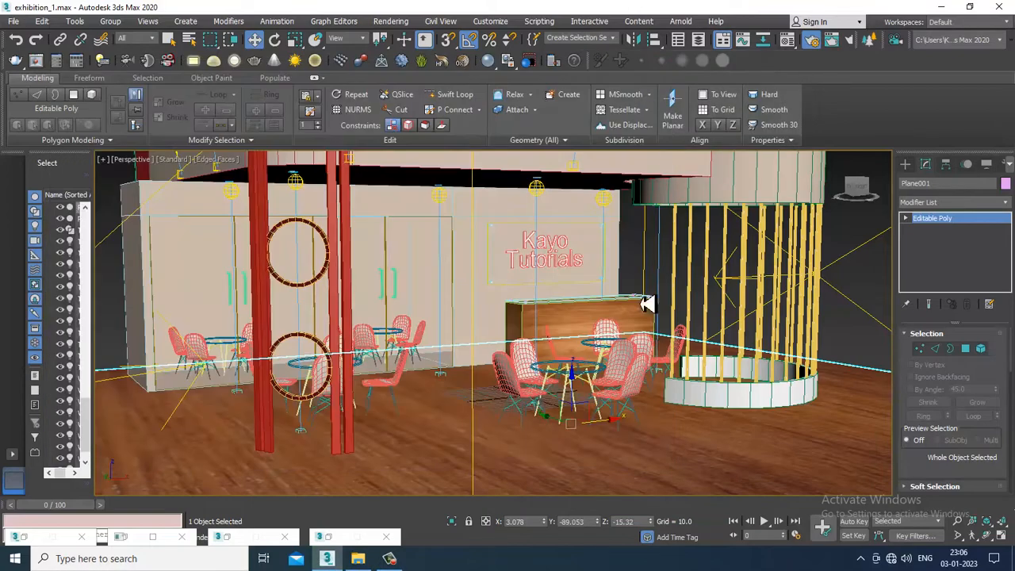
Turn on the safe frame and walk the perspective view forward until the stall fills the frame, then leave walk-through mode
{"action": "key", "text": "shift+f"}
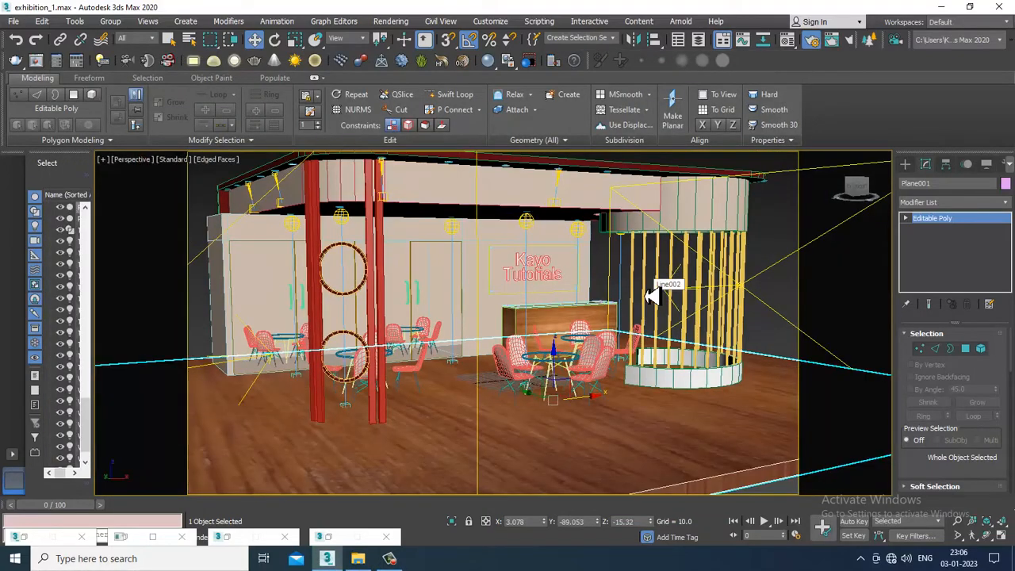
{"action": "middle_click_drag", "start_coordinate": [513, 247], "coordinate": [530, 260]}
{"action": "key", "text": "Up"}
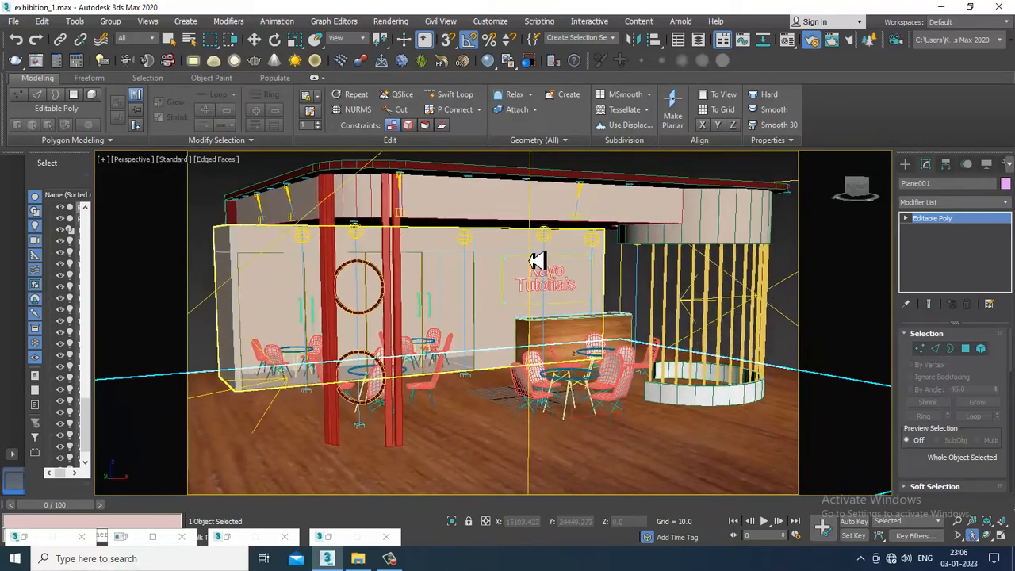
{"action": "key", "text": "Up"}
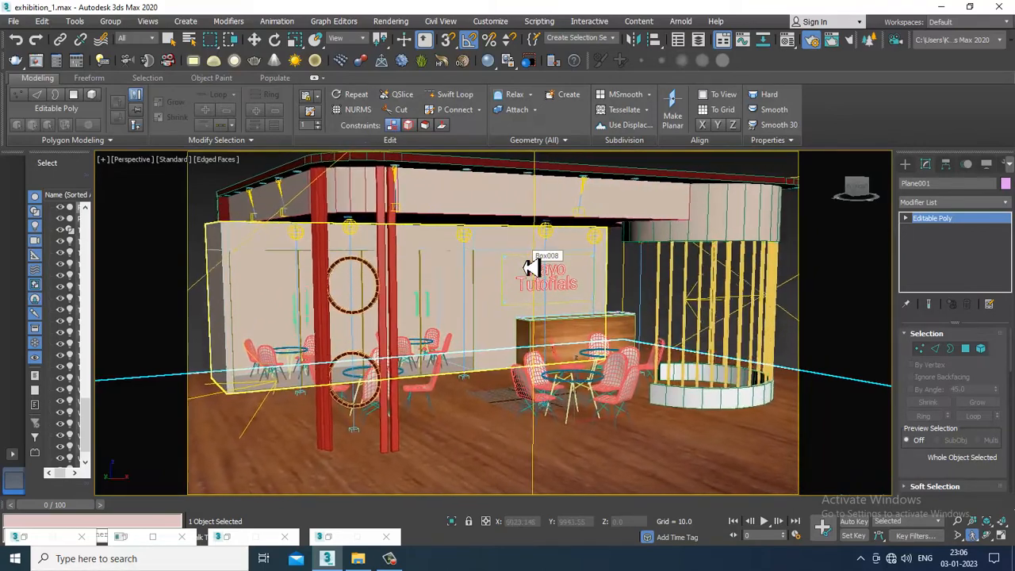
{"action": "key", "text": "Up"}
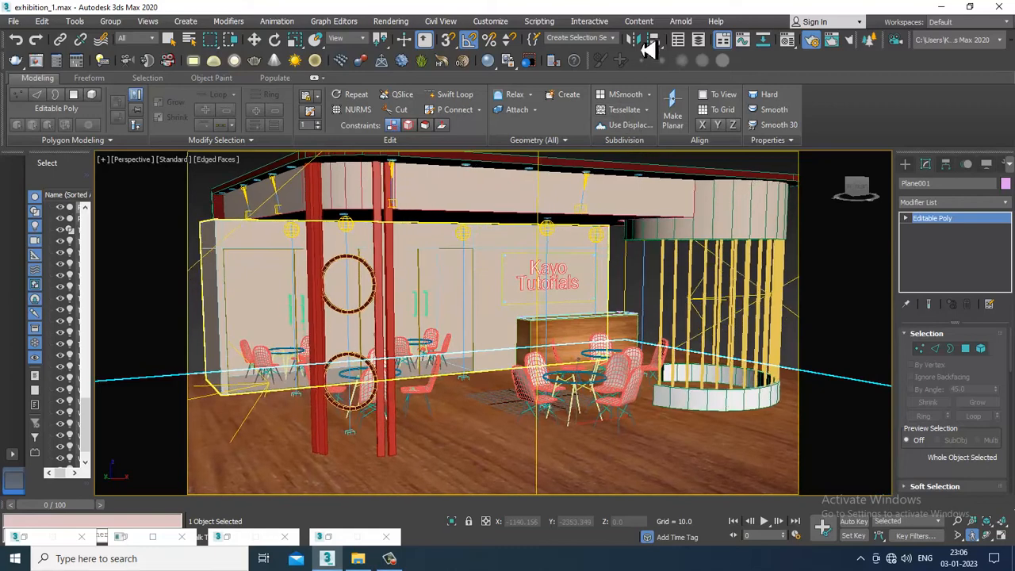
{"action": "left_click", "coordinate": [254, 39]}
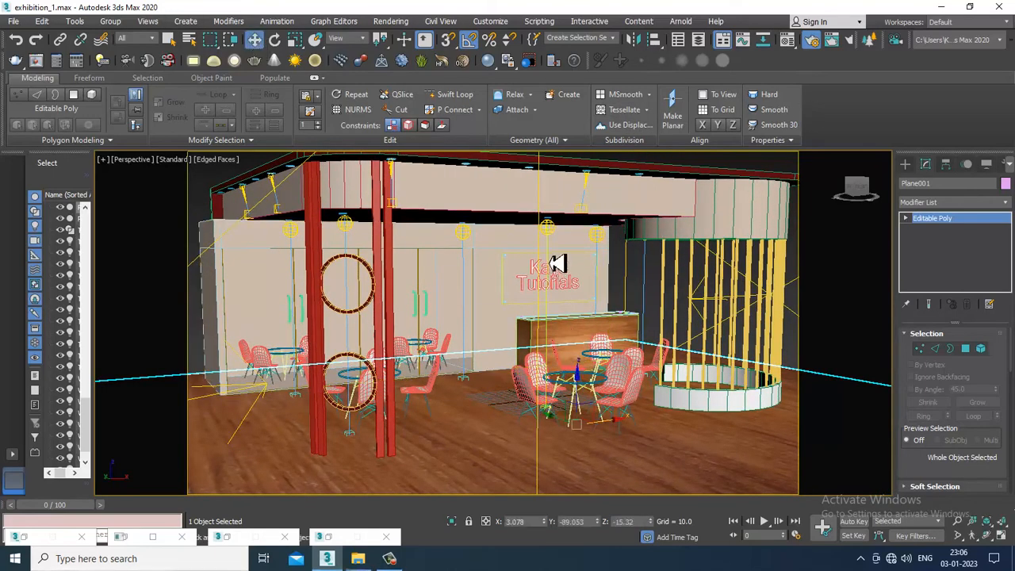
Check the dimming settings of the photometric light above the counter's outer end, and start a V-Ray render of the reframed stall
{"action": "left_click", "coordinate": [601, 237]}
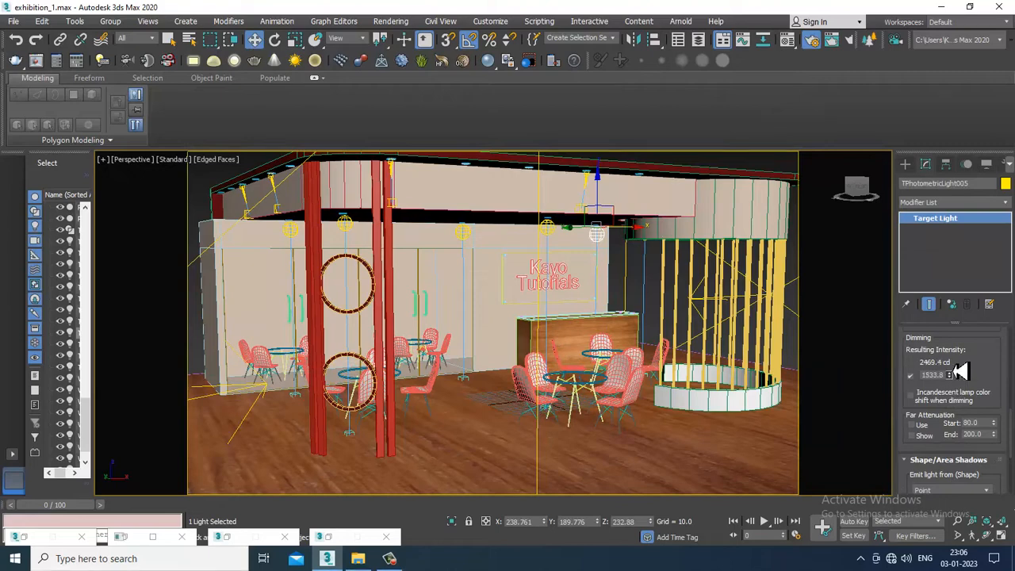
{"action": "left_click_drag", "start_coordinate": [1005, 383], "coordinate": [1004, 329]}
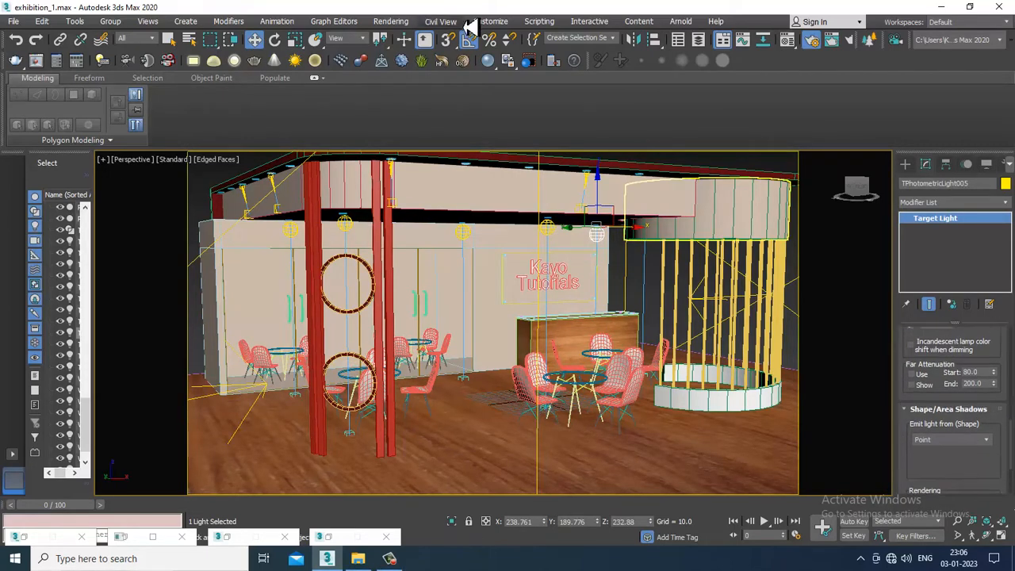
{"action": "left_click", "coordinate": [396, 24]}
{"action": "left_click", "coordinate": [402, 35]}
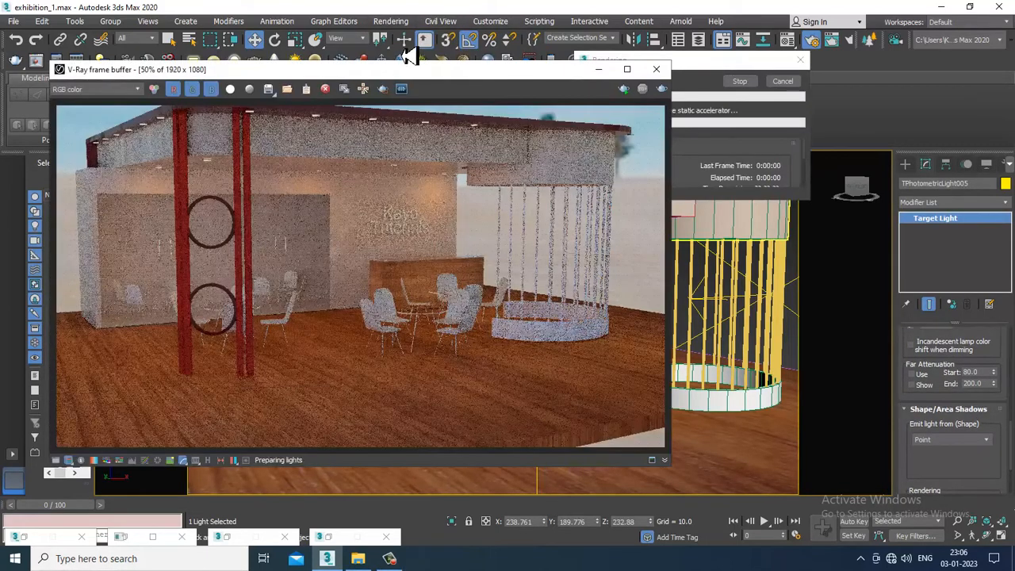